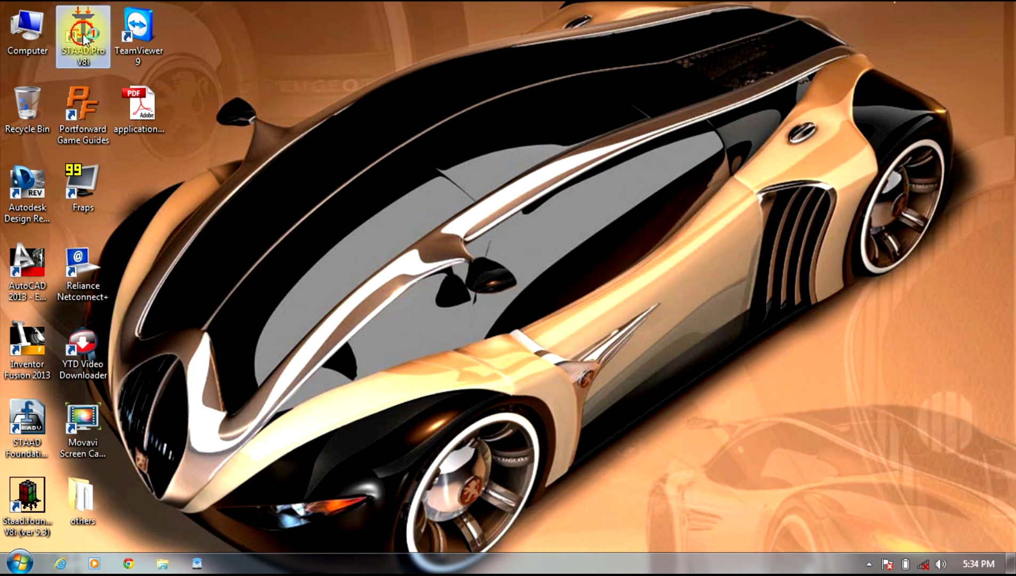
# Step: Open STAAD.Pro and create a Space project named fzdfdbzx in meter and kilonewton units, starting with Add Beam
pyautogui.doubleClick(78, 22)
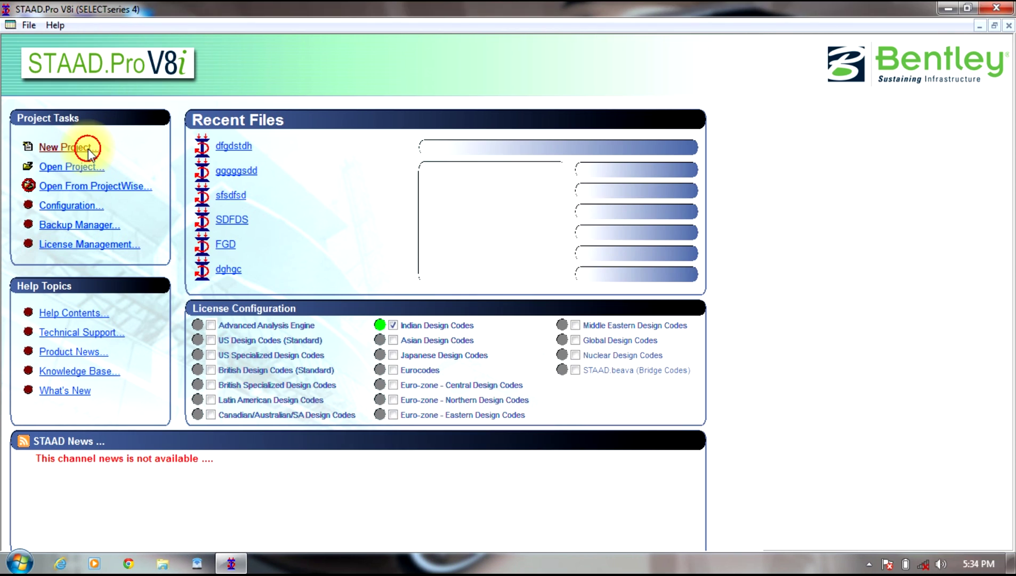
pyautogui.click(85, 148)
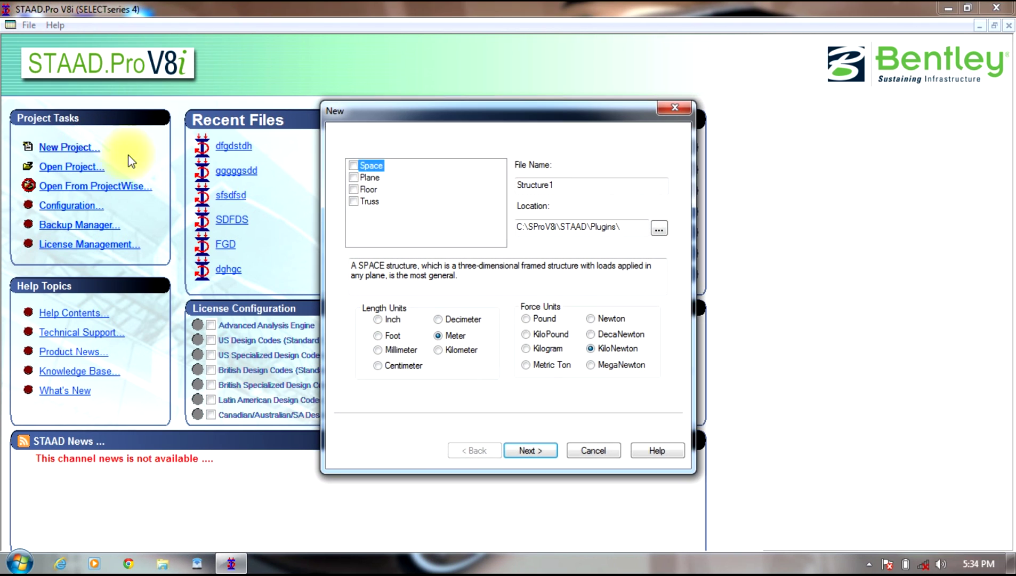
pyautogui.doubleClick(564, 186)
pyautogui.write('f')
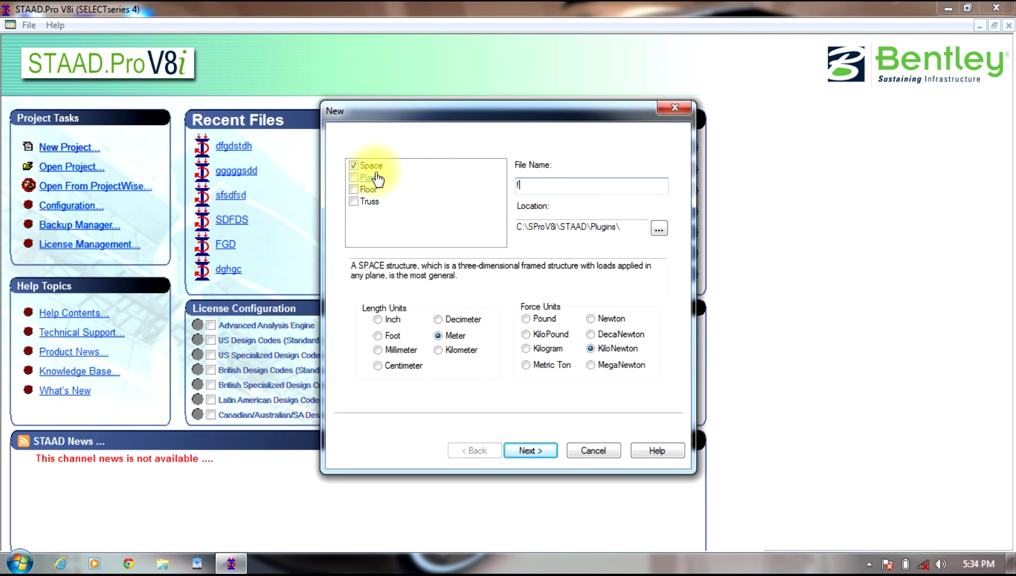
pyautogui.write('zdfdbzx')
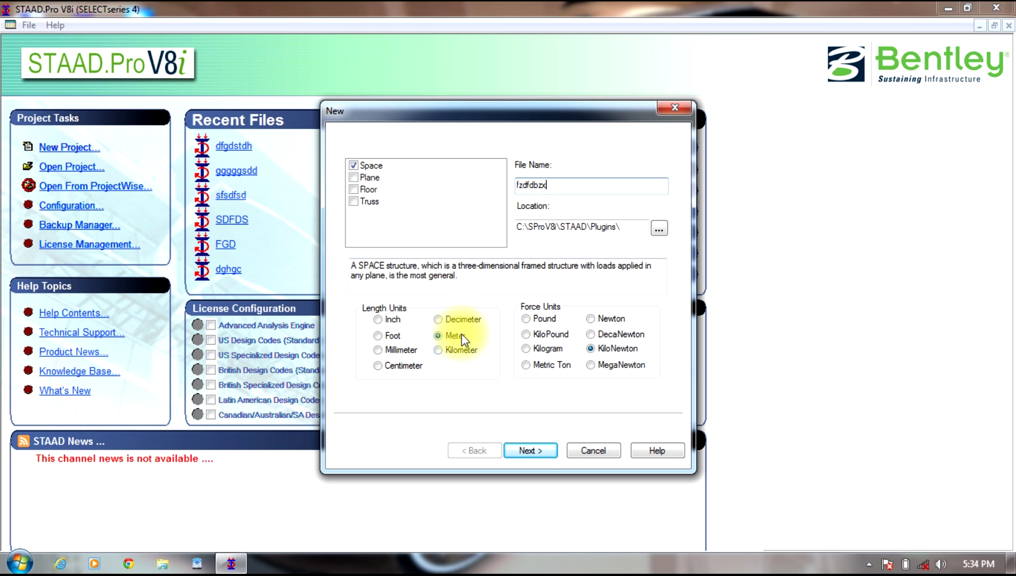
pyautogui.click(533, 449)
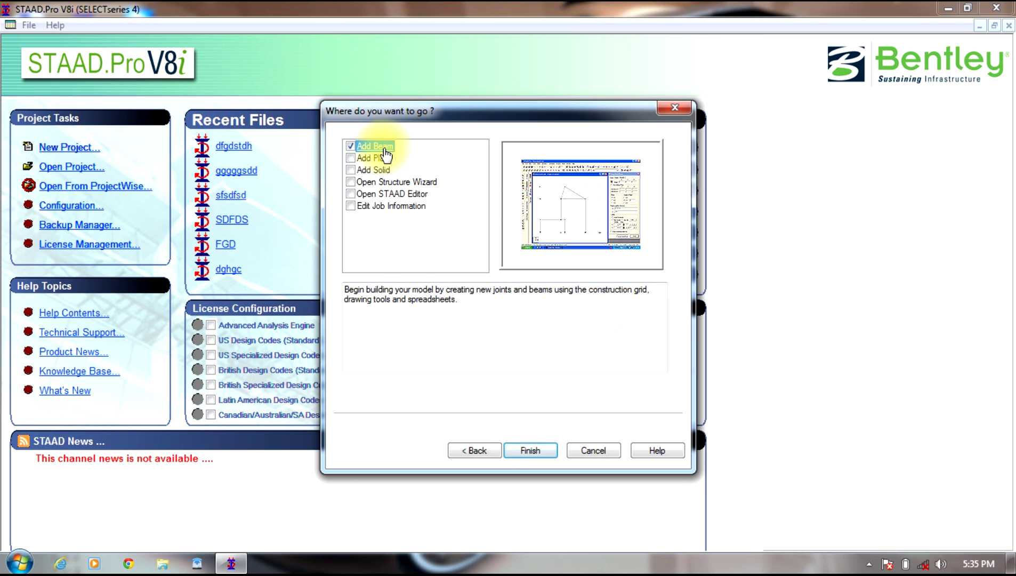
pyautogui.click(530, 449)
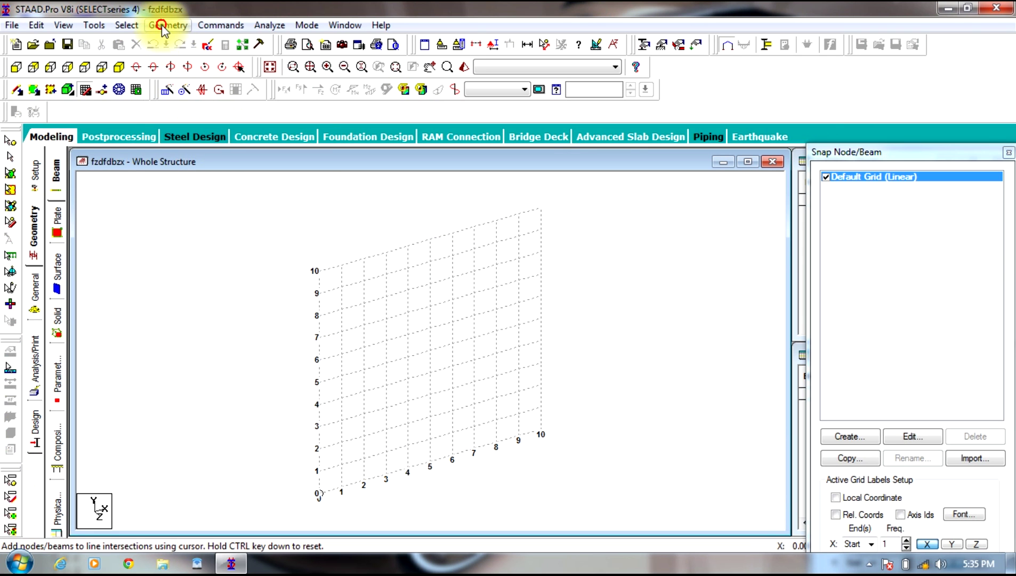
# Step: Run the Structure Wizard and start a Bay Frame prototype from the Frame Models
pyautogui.click(165, 25)
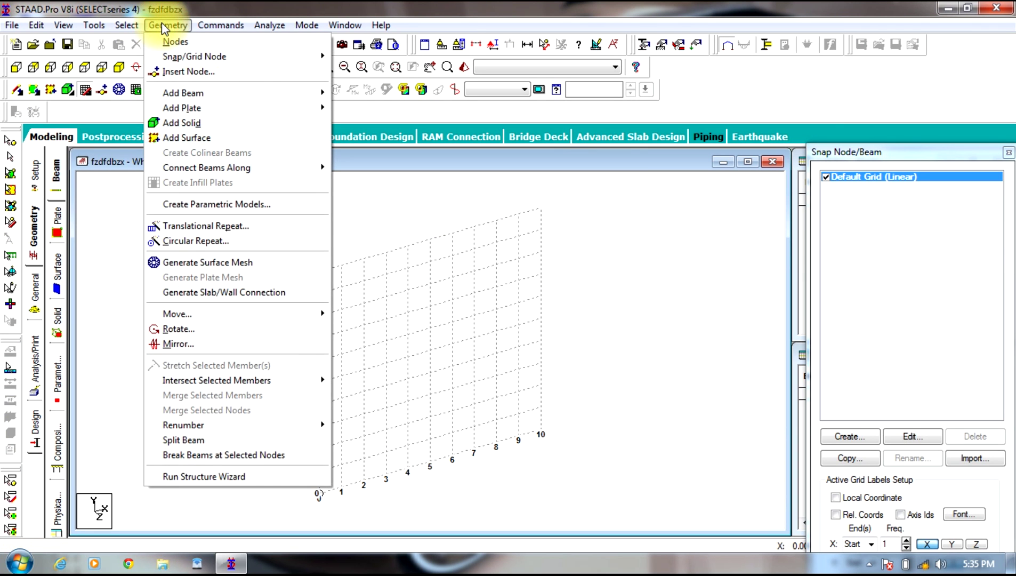
pyautogui.click(178, 476)
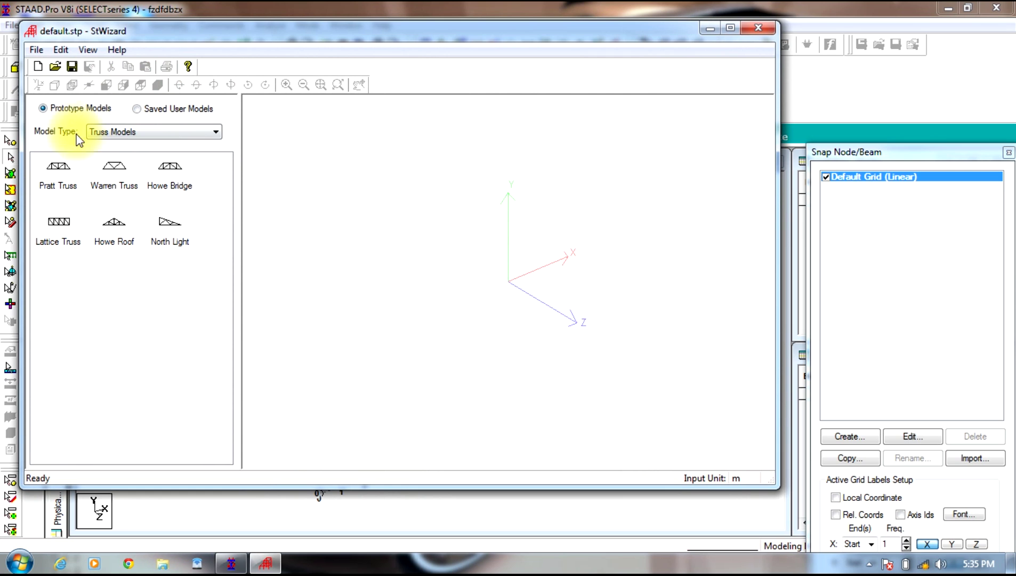
pyautogui.click(116, 134)
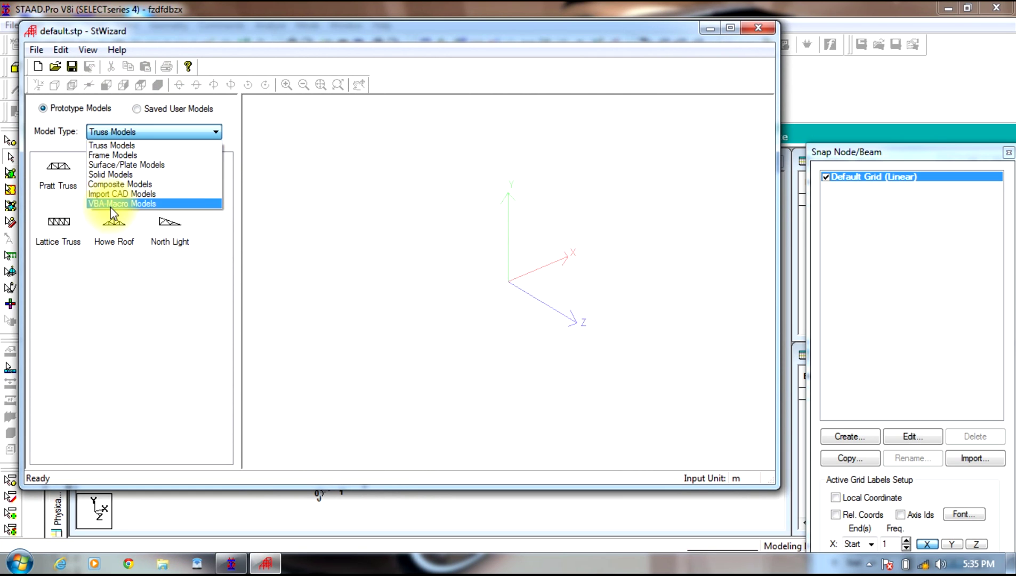
pyautogui.click(94, 160)
pyautogui.click(52, 169)
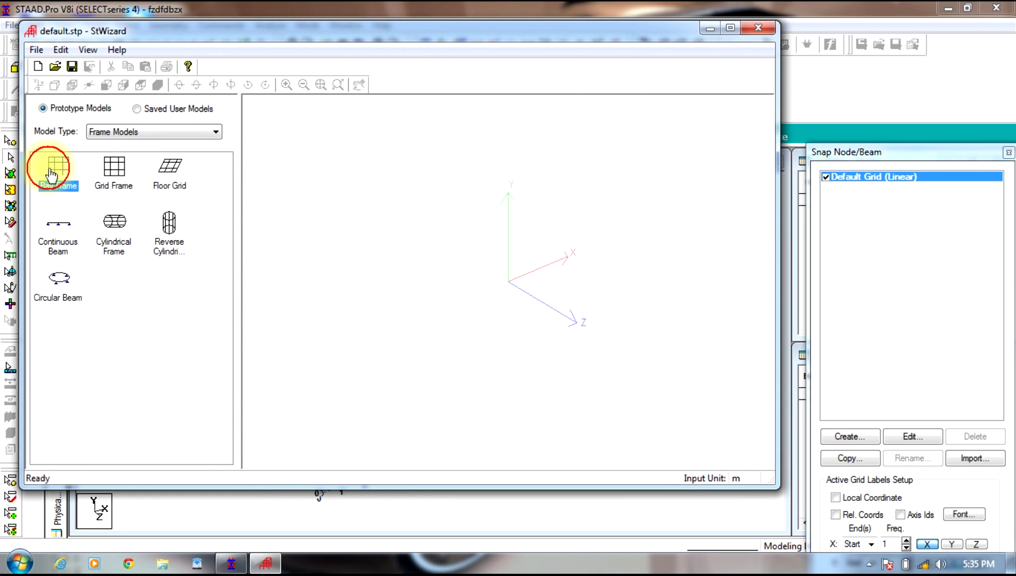
pyautogui.doubleClick(53, 170)
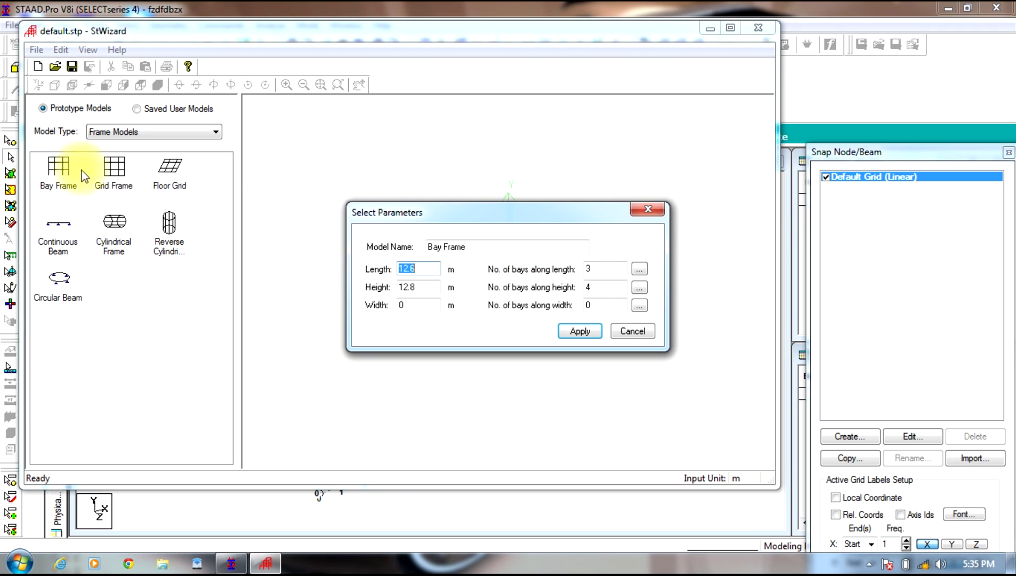
# Step: Generate the bay frame with length 15 m in 5 bays, height 3 m in 1 bay and width 15 m in 5 bays
pyautogui.doubleClick(422, 269)
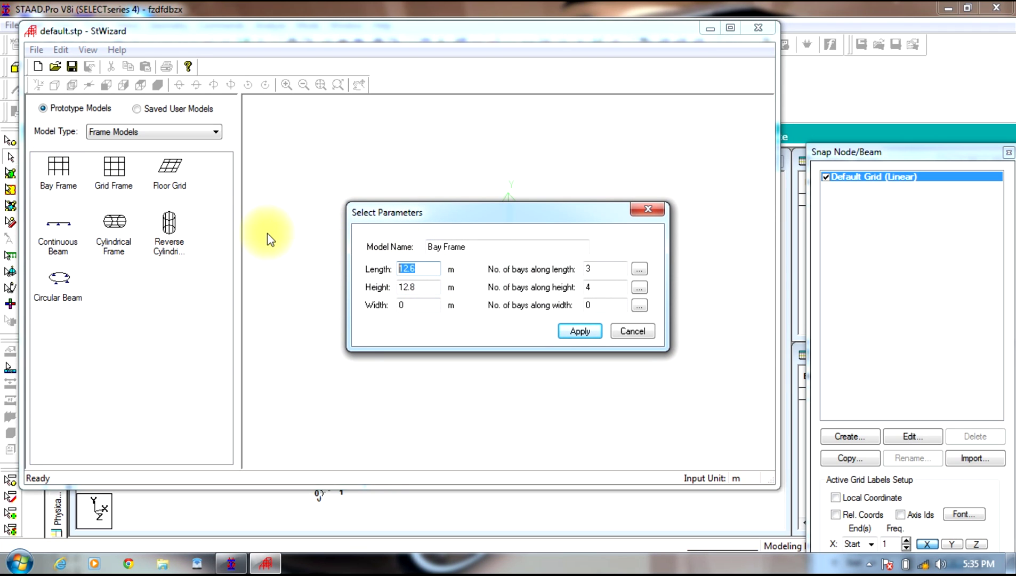
pyautogui.write('15')
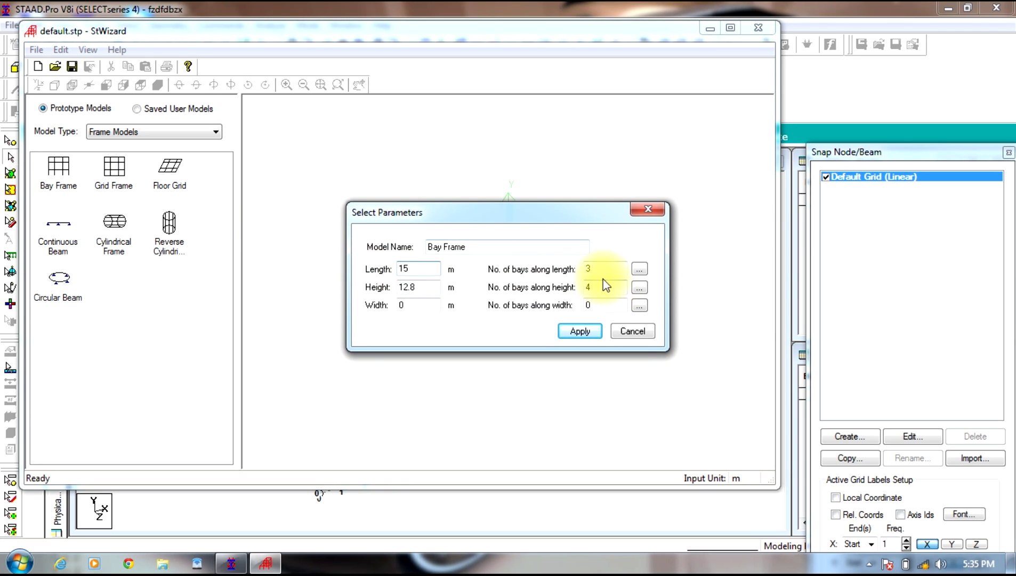
pyautogui.press('Tab')
pyautogui.write('5')
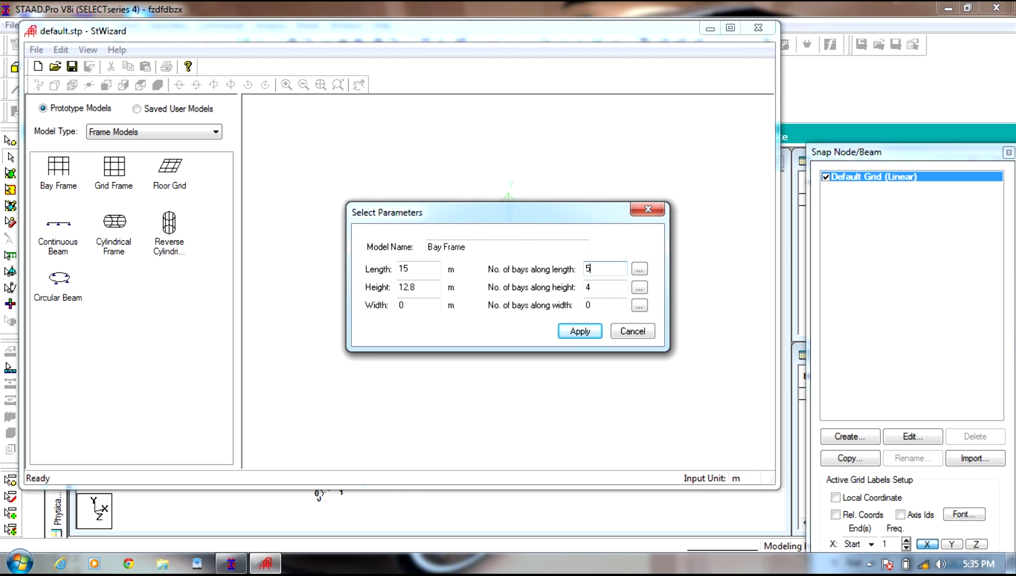
pyautogui.doubleClick(419, 287)
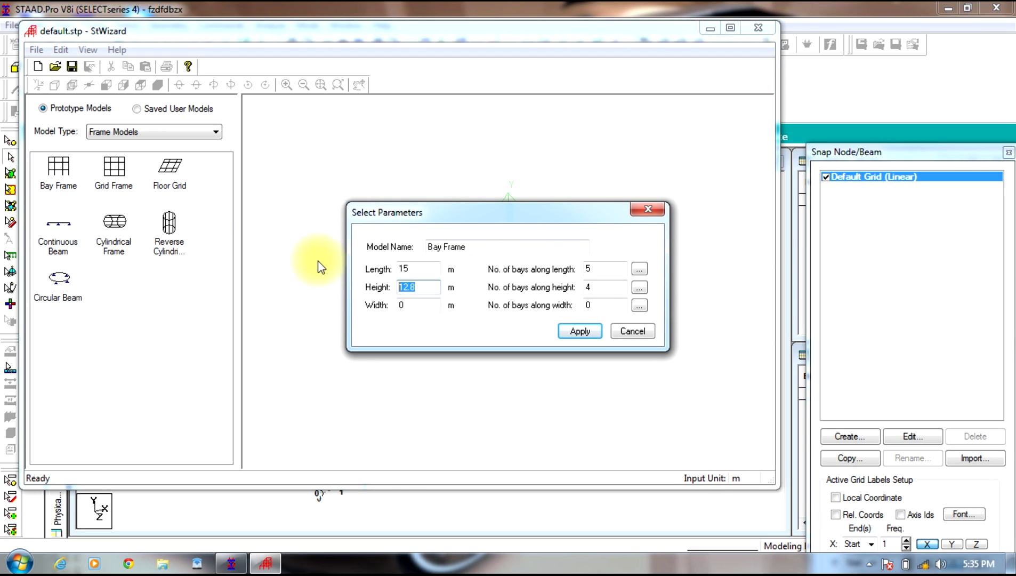
pyautogui.click(590, 287)
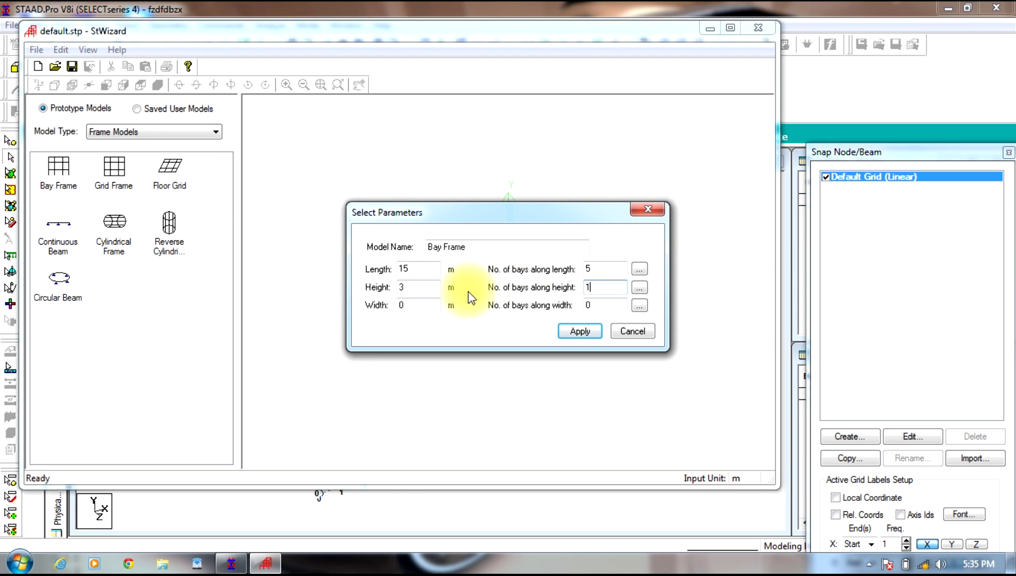
pyautogui.doubleClick(409, 305)
pyautogui.write('15')
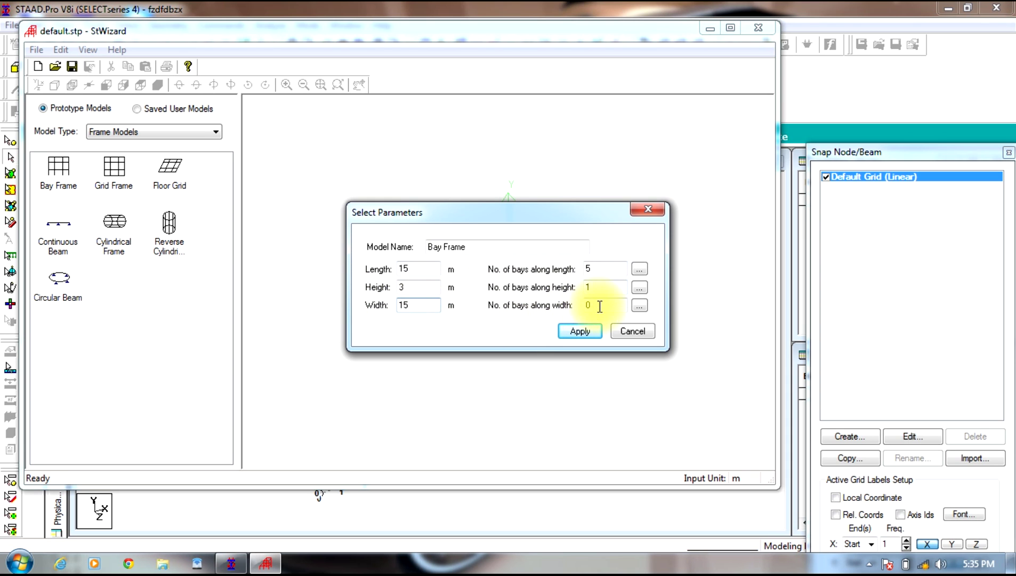
pyautogui.doubleClick(600, 306)
pyautogui.write('5')
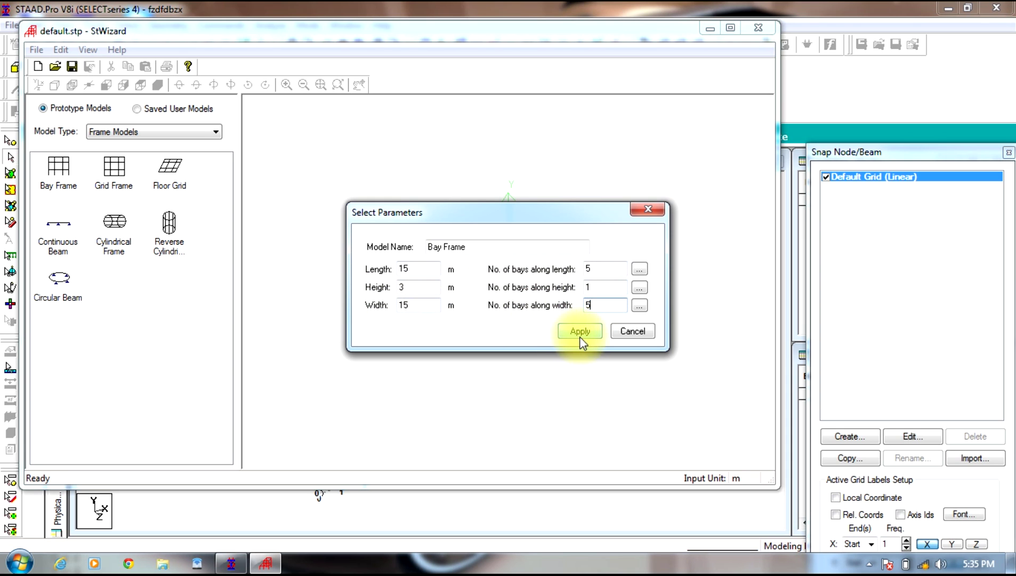
pyautogui.click(580, 331)
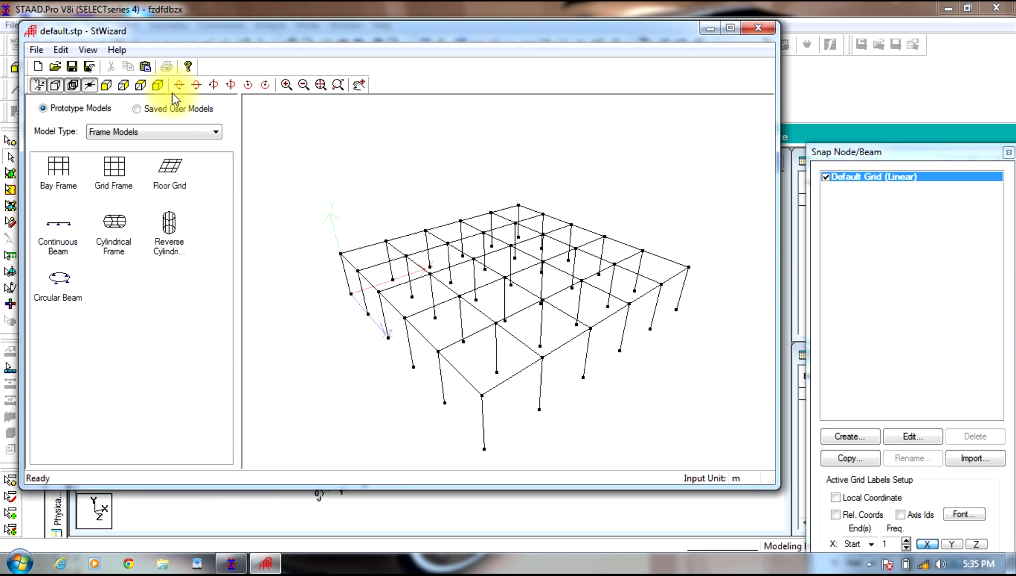
# Step: Merge the bay frame prototype into the STAAD model at X, Y, Z offset 0 and turn off the snap grid
pyautogui.click(145, 67)
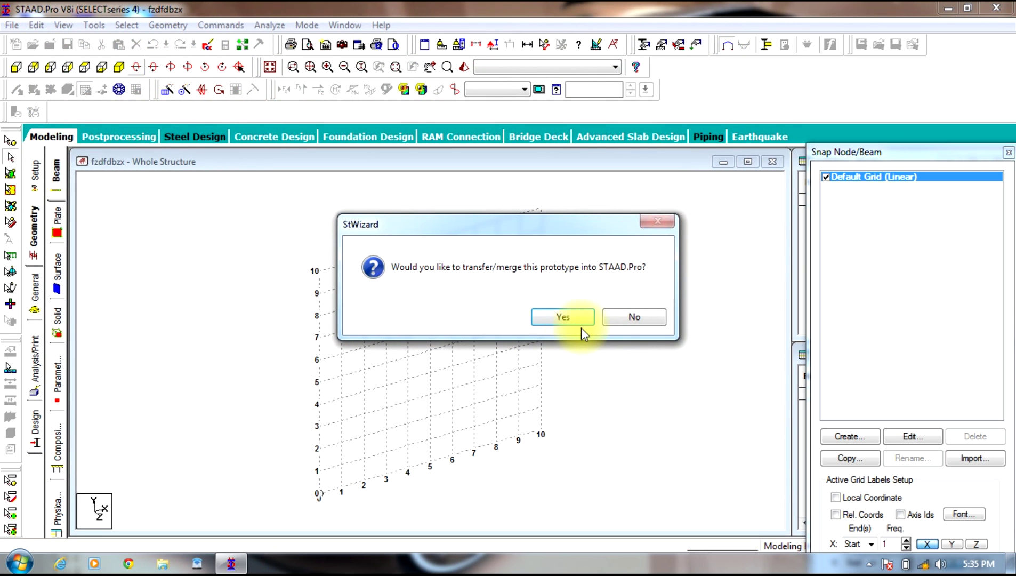
pyautogui.click(579, 321)
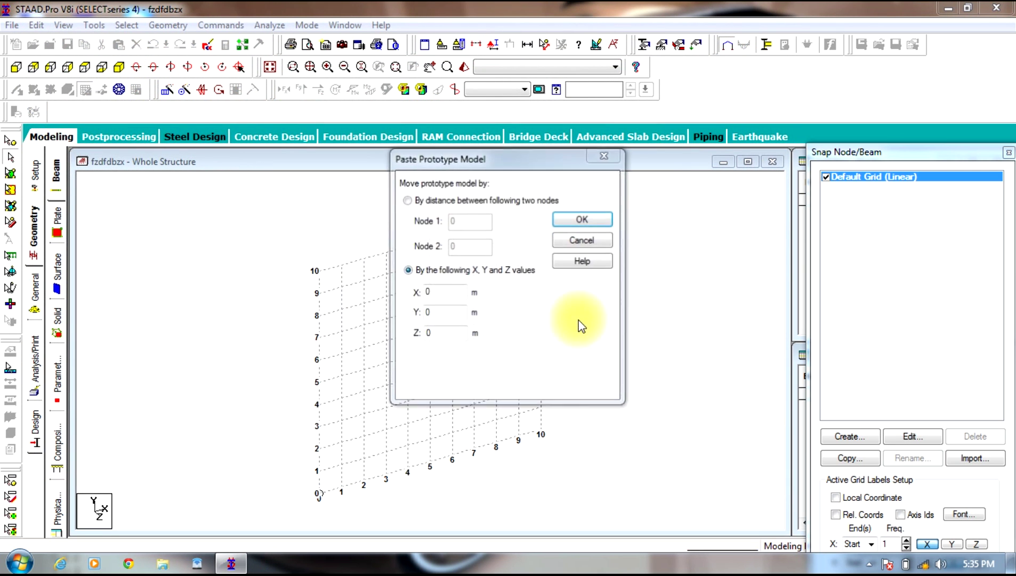
pyautogui.click(581, 220)
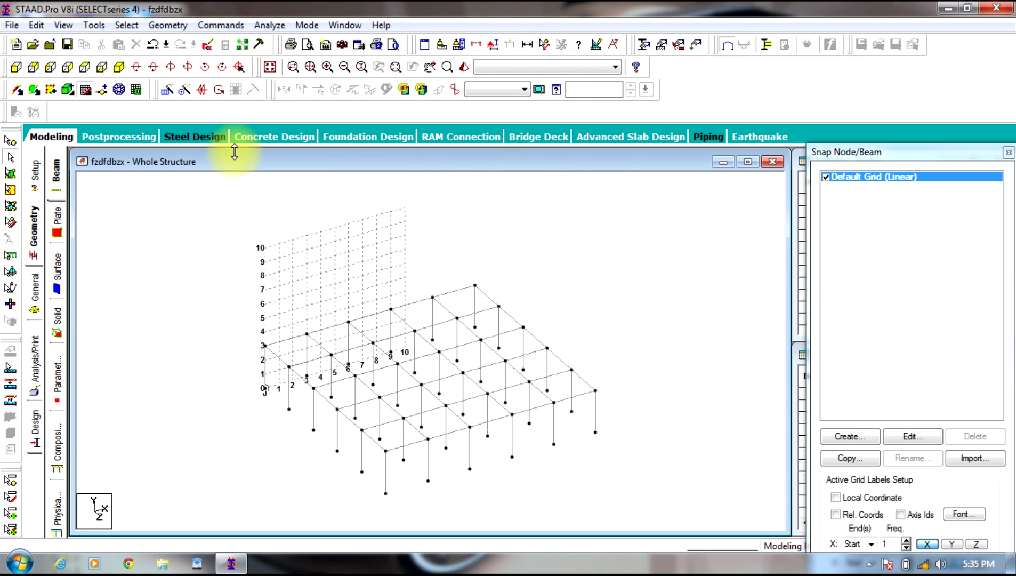
pyautogui.click(86, 89)
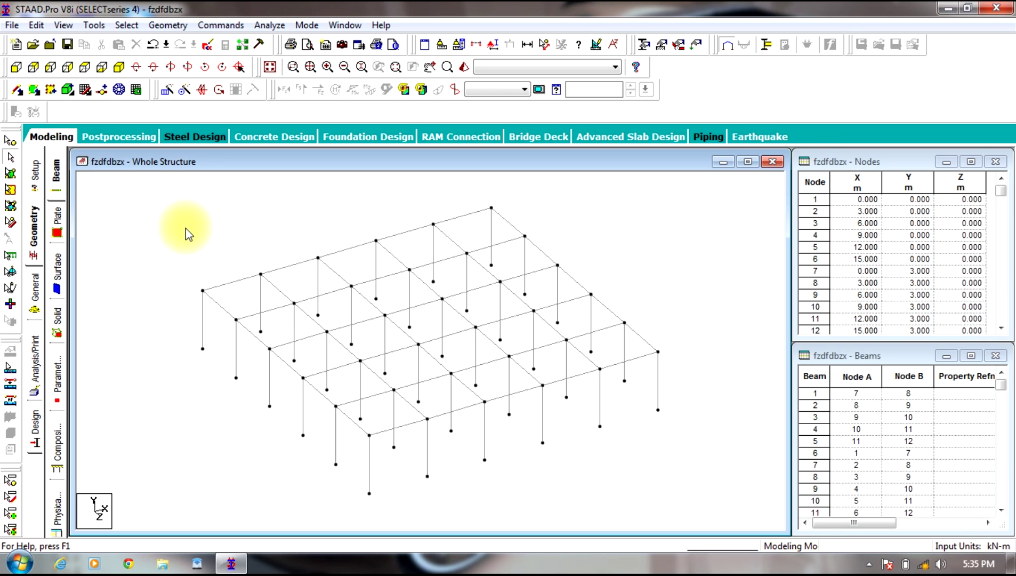
# Step: Define a rectangular concrete section property with YD 0.45 m and ZD 0.3 m
pyautogui.click(32, 300)
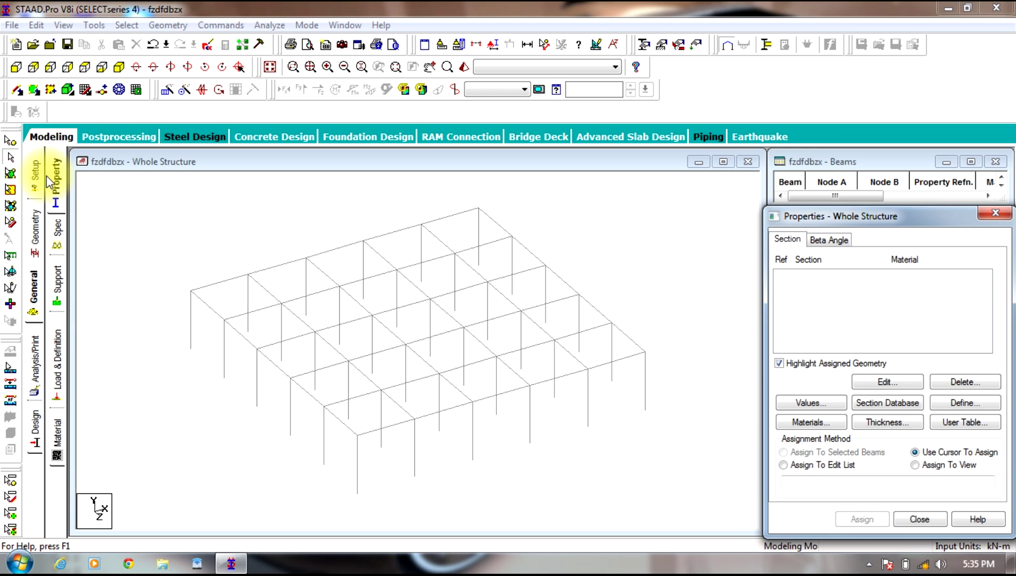
pyautogui.click(943, 407)
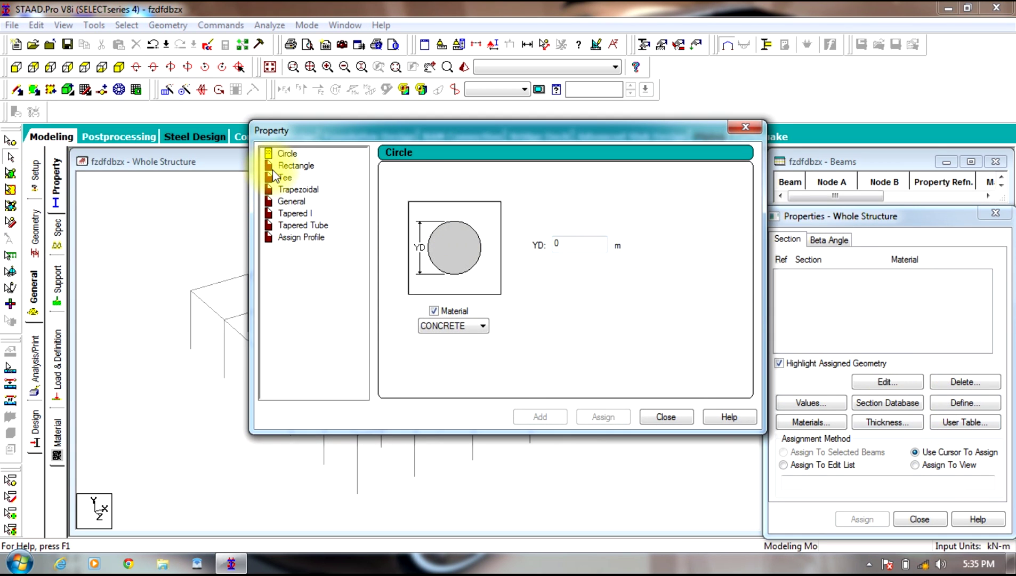
pyautogui.click(285, 165)
pyautogui.click(576, 233)
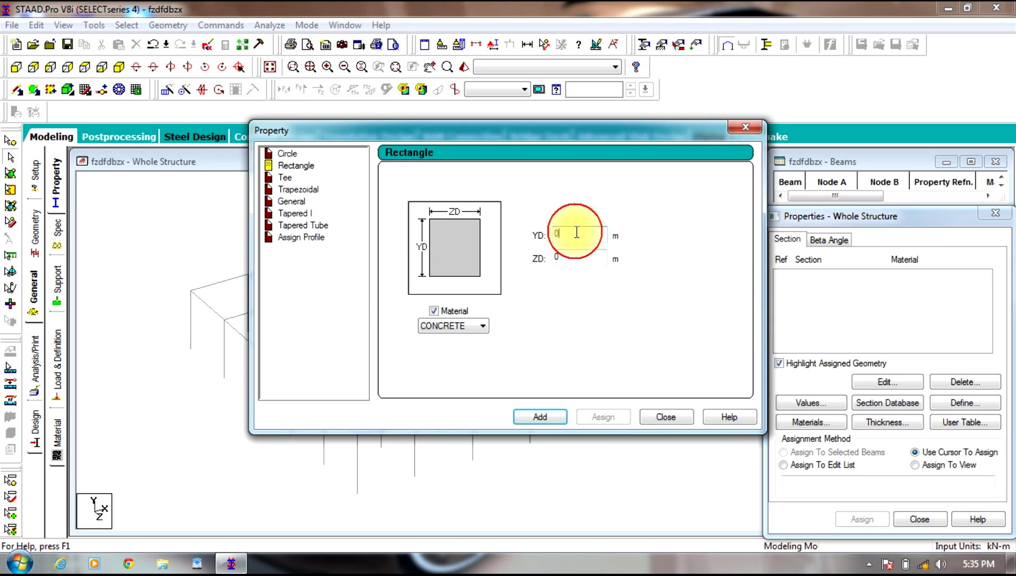
pyautogui.write('.45')
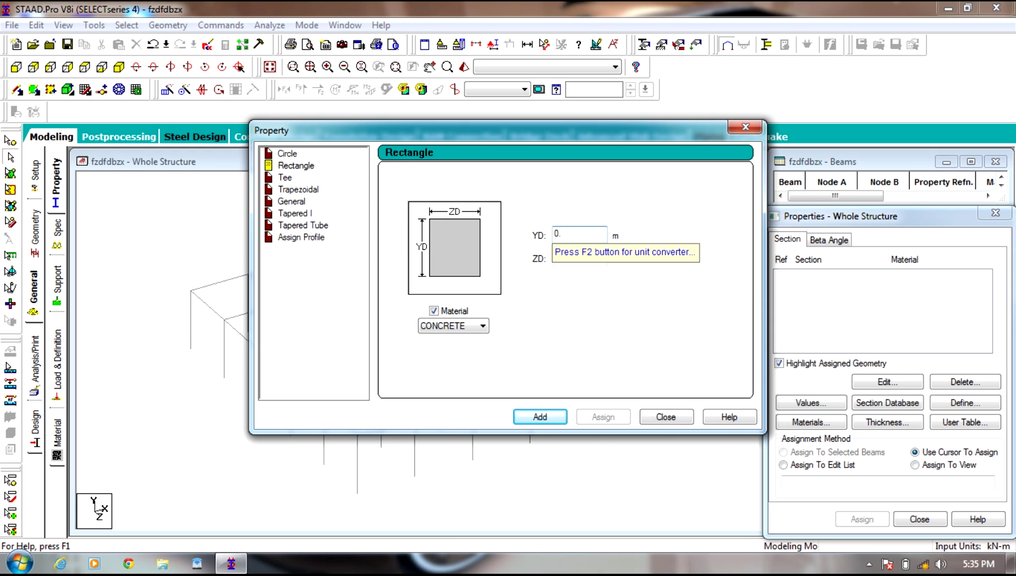
pyautogui.click(583, 261)
pyautogui.write('.3')
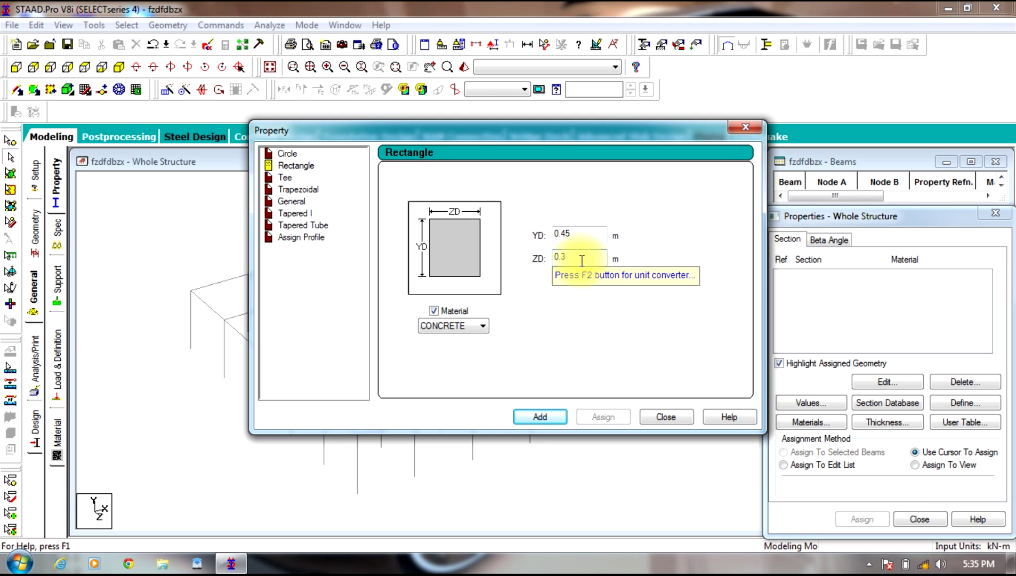
pyautogui.click(540, 414)
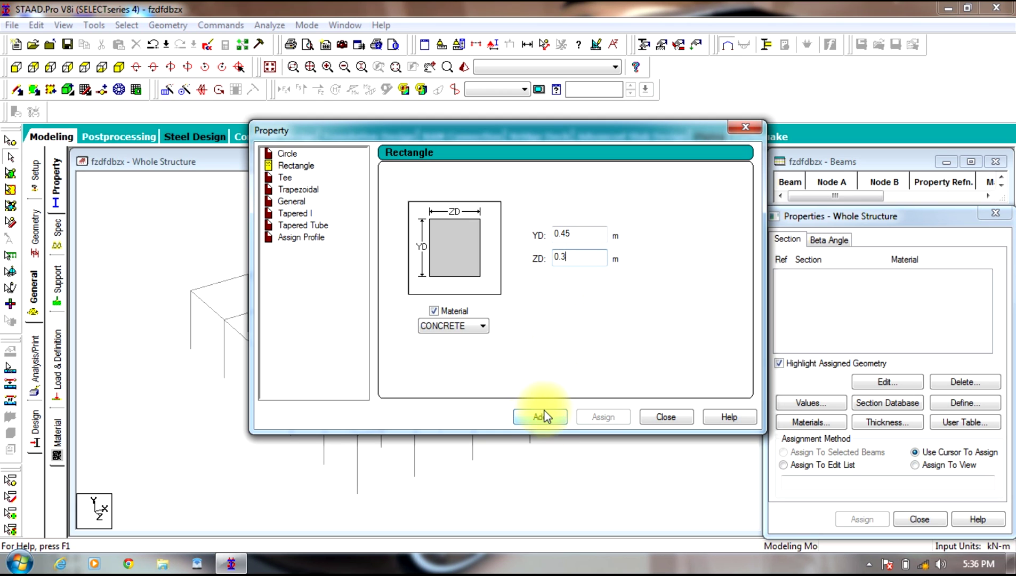
pyautogui.click(666, 416)
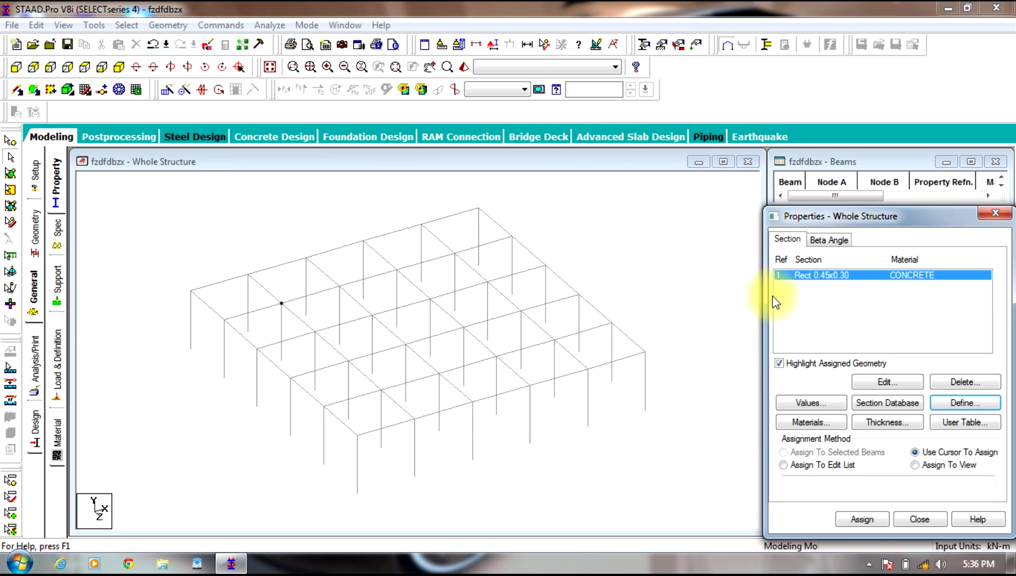
# Step: Assign the Rect 0.45x0.30 concrete section to all beams and columns of the frame
pyautogui.click(796, 276)
pyautogui.moveTo(715, 185); pyautogui.dragTo(160, 533)
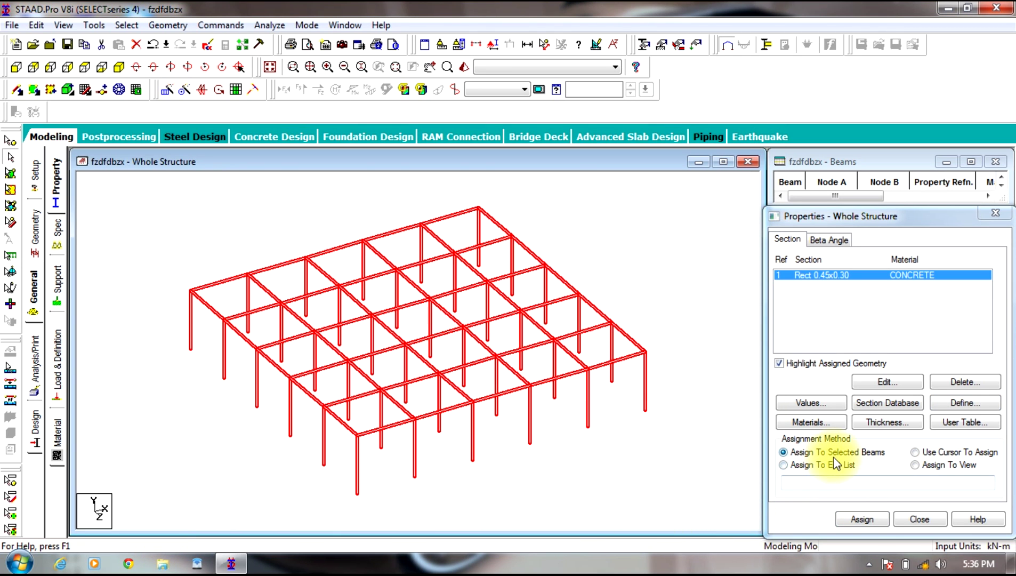
pyautogui.click(853, 518)
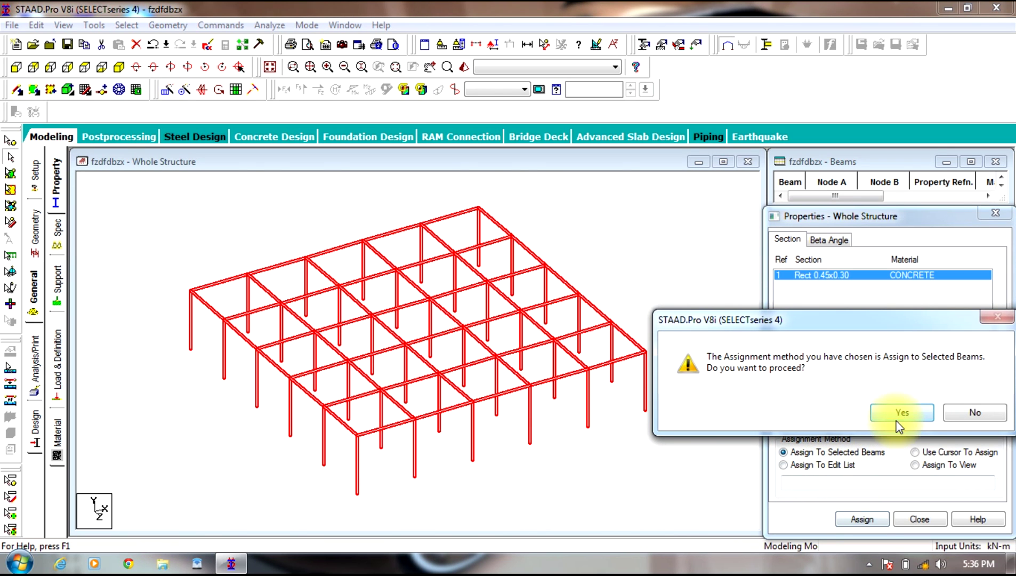
pyautogui.click(894, 412)
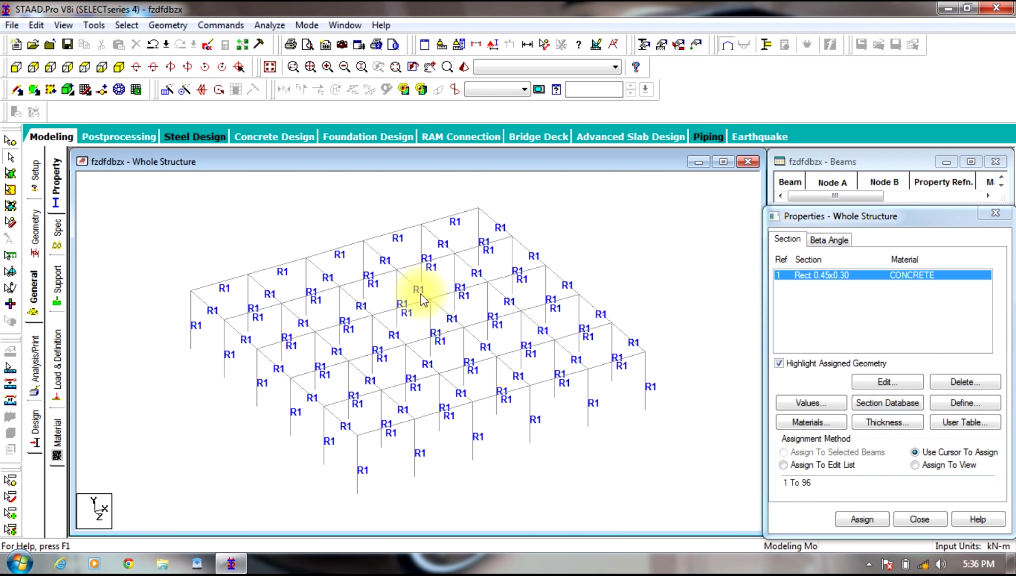
# Step: Open a 3D rendering of the frame and inspect its members from the side
pyautogui.rightClick(315, 224)
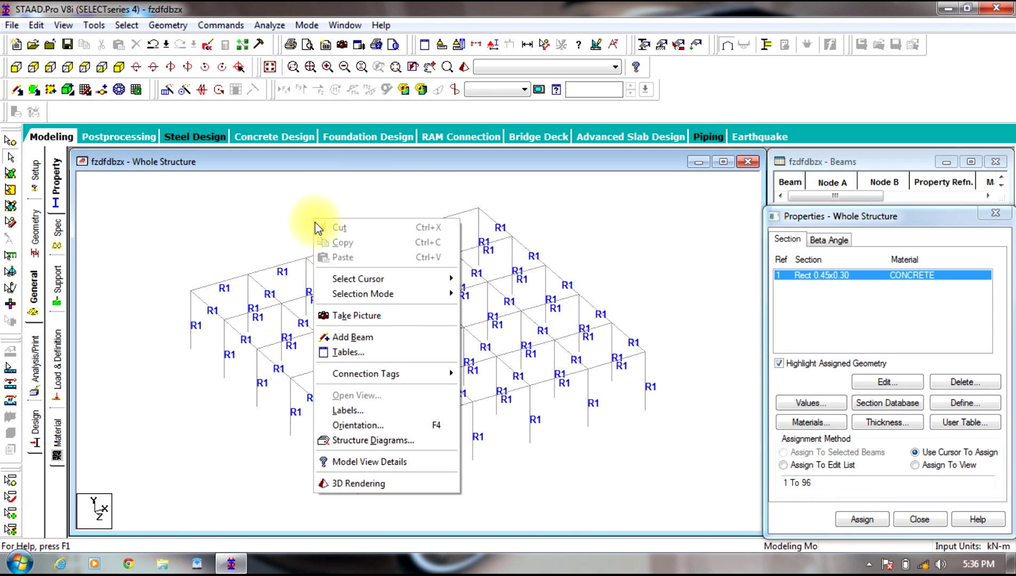
pyautogui.click(352, 484)
pyautogui.moveTo(615, 404); pyautogui.dragTo(419, 355)
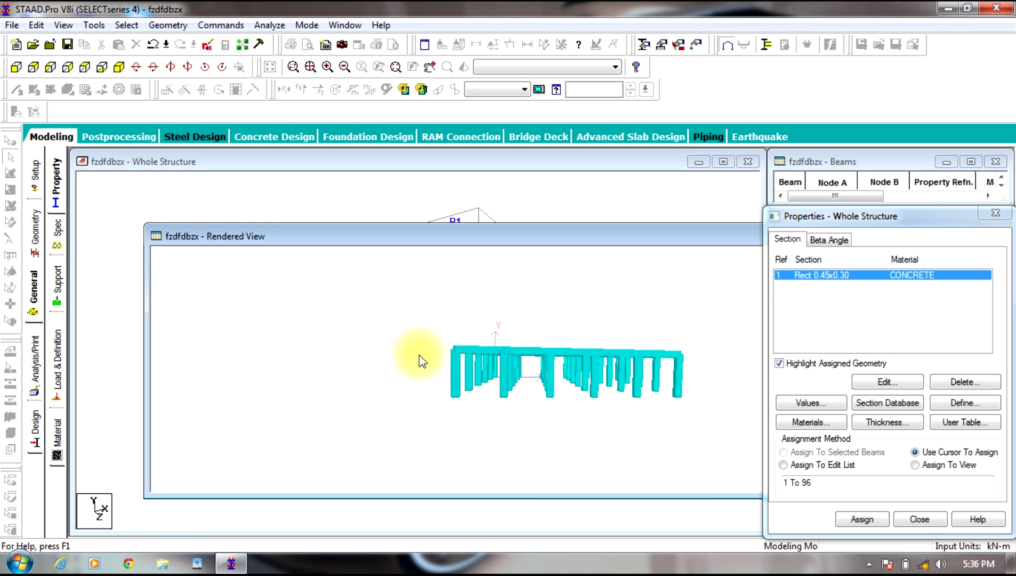
# Step: Examine the rendered single-storey frame from above and close the rendered view
pyautogui.moveTo(605, 380); pyautogui.dragTo(521, 461)
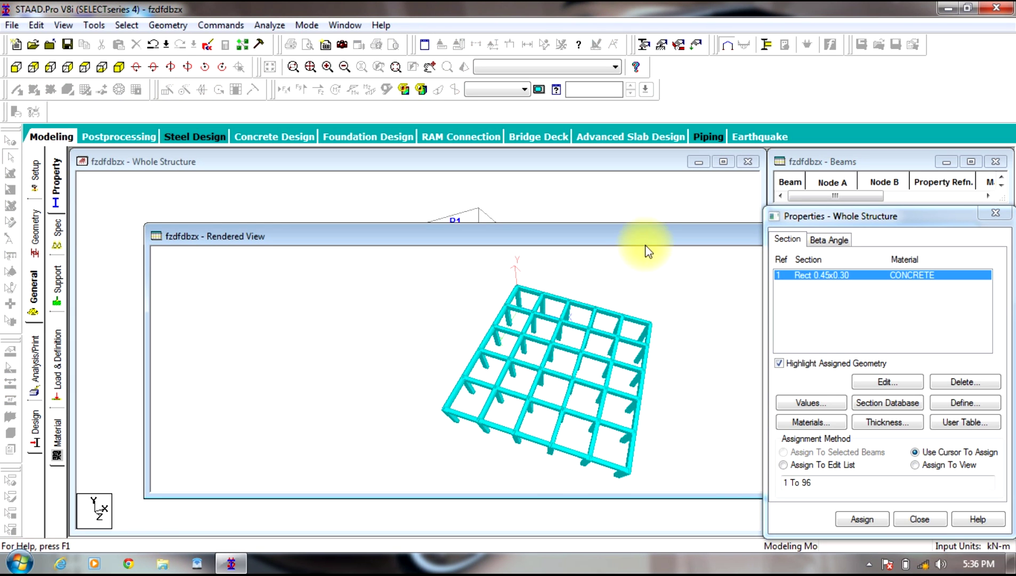
pyautogui.moveTo(641, 235); pyautogui.dragTo(479, 219)
pyautogui.click(711, 220)
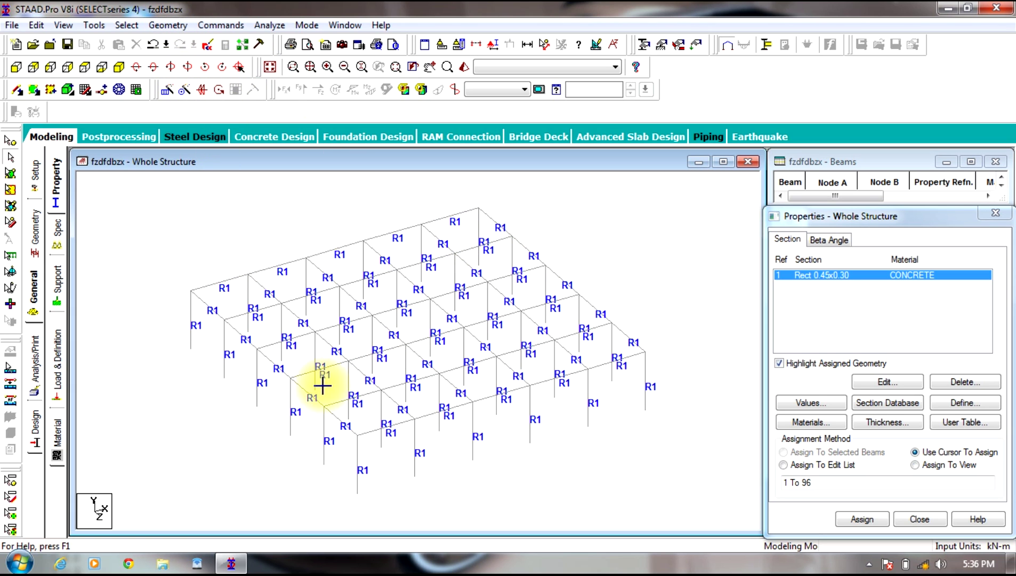
# Step: Repeat the whole selected frame along global Y with Translational Repeat, using 10 steps at 3 m spacing
pyautogui.moveTo(322, 385); pyautogui.dragTo(130, 525)
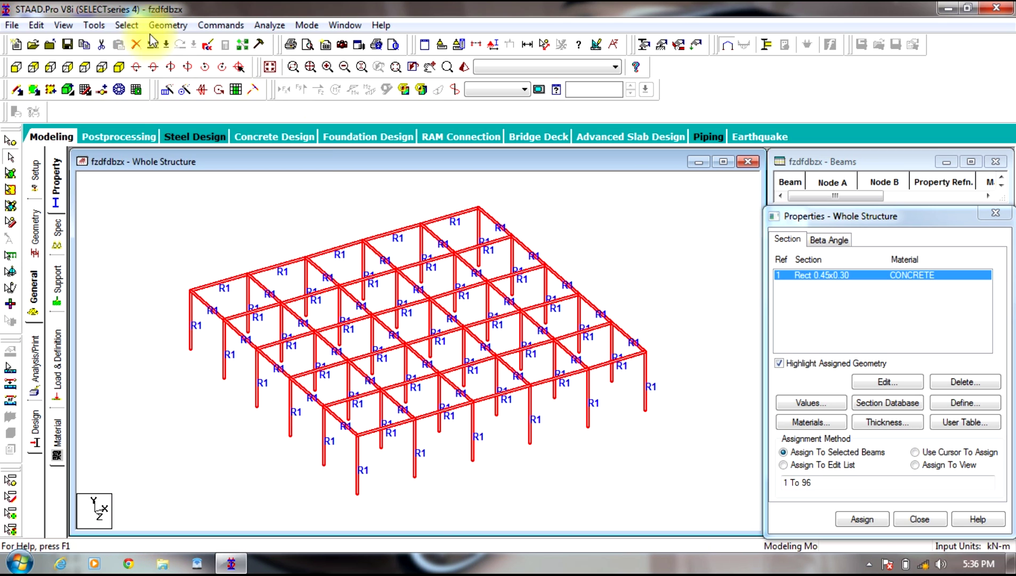
pyautogui.click(166, 25)
pyautogui.click(190, 227)
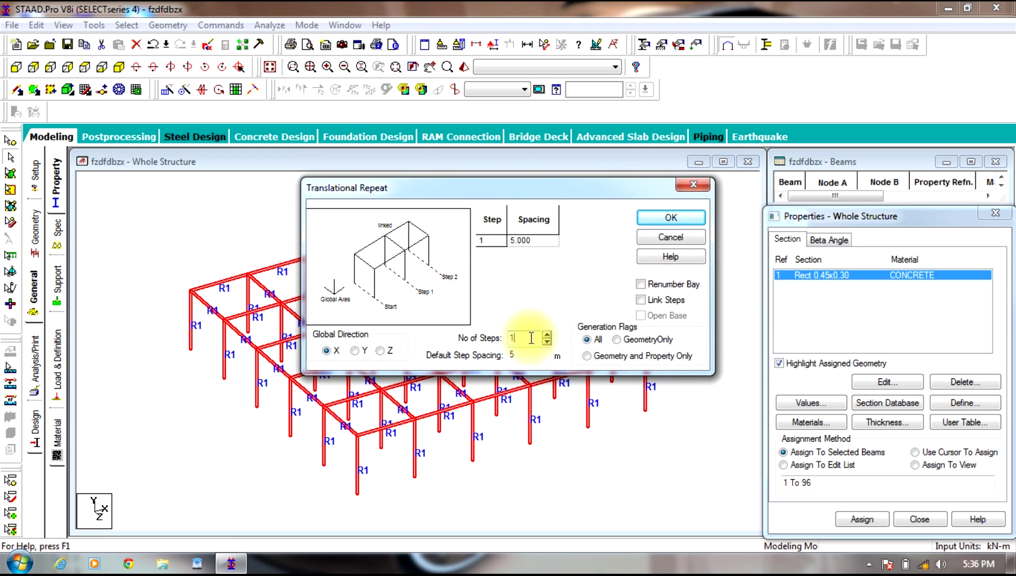
pyautogui.click(531, 337)
pyautogui.write('0')
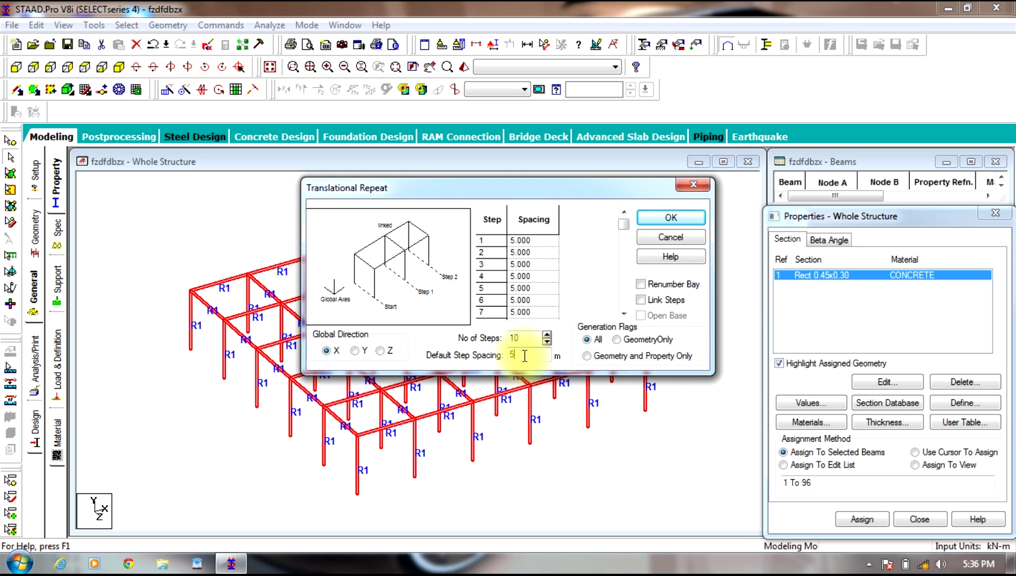
pyautogui.moveTo(525, 355); pyautogui.dragTo(497, 363)
pyautogui.write('3')
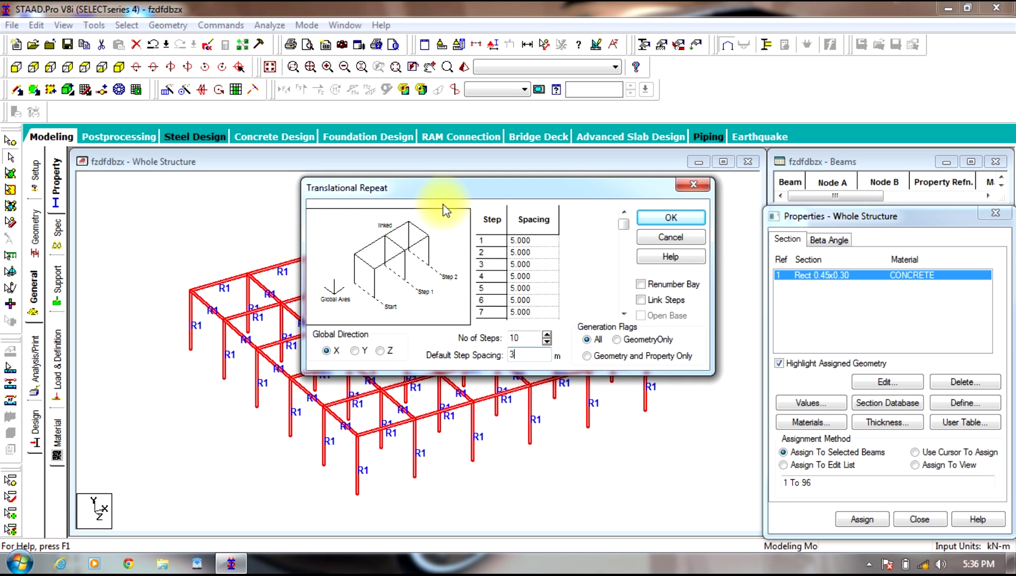
pyautogui.click(355, 350)
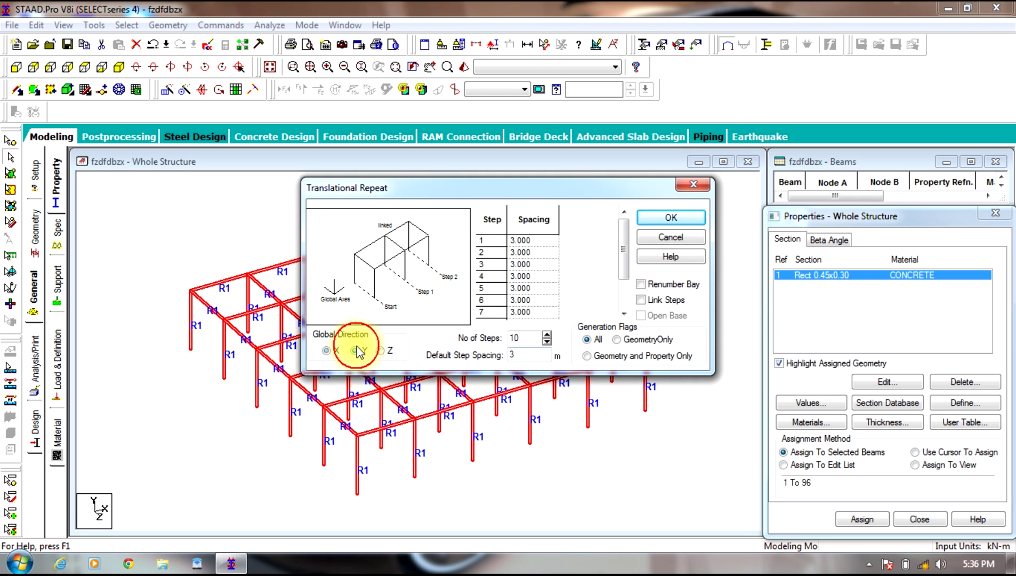
pyautogui.click(676, 218)
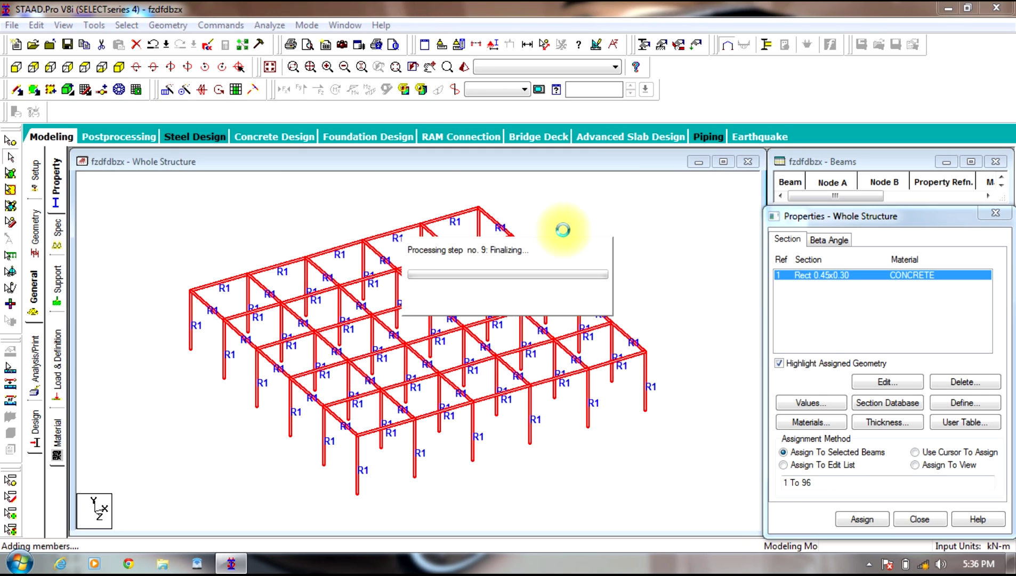
pyautogui.click(563, 218)
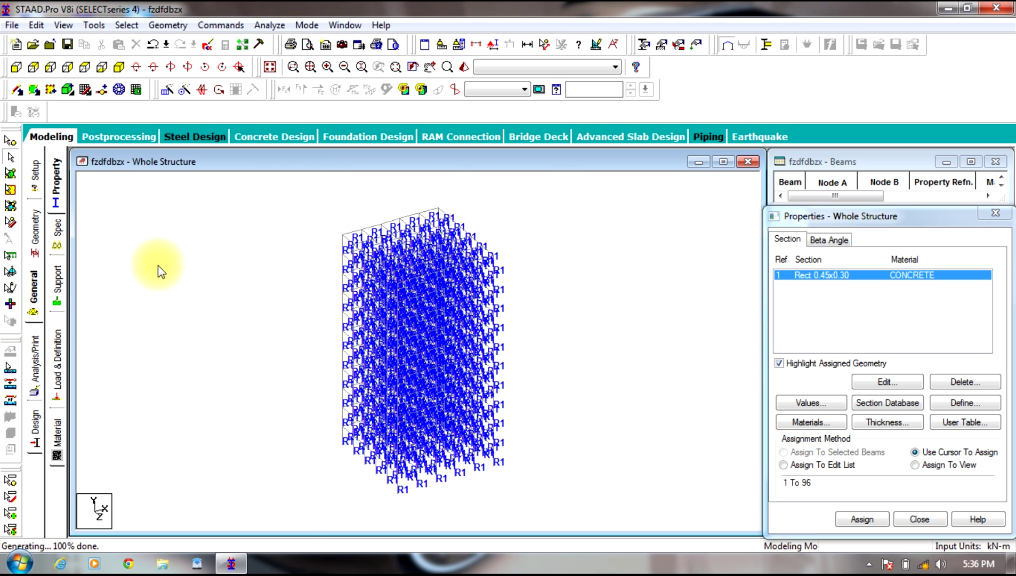
# Step: Open a 3D rendering of the multi-storey frame, inspect it and close the rendered view
pyautogui.rightClick(172, 310)
pyautogui.click(213, 522)
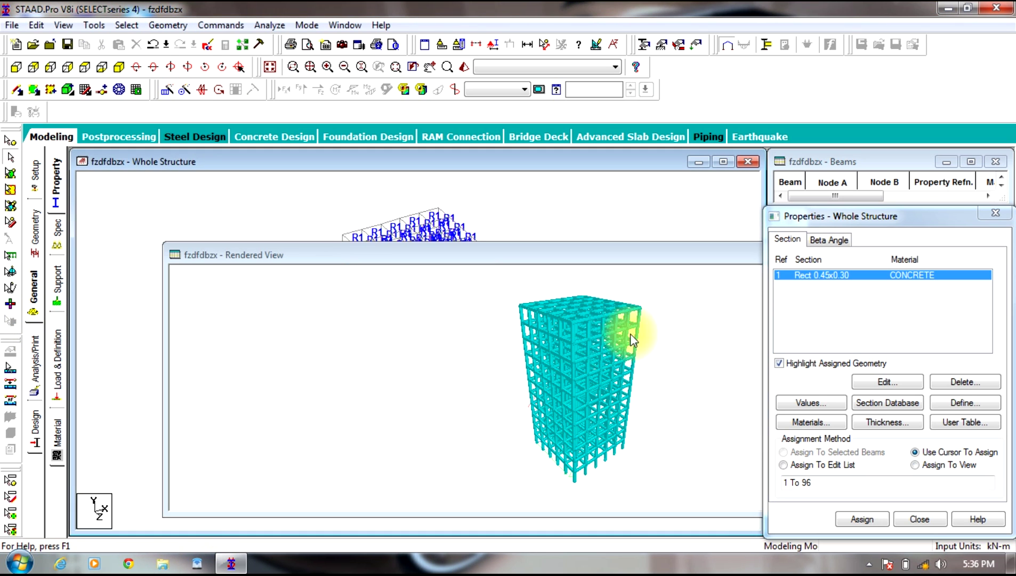
pyautogui.moveTo(633, 340)
pyautogui.mouseDown()
pyautogui.moveTo(601, 431)
pyautogui.moveTo(635, 458)
pyautogui.moveTo(733, 416)
pyautogui.moveTo(624, 350)
pyautogui.mouseUp()
pyautogui.click(671, 204)
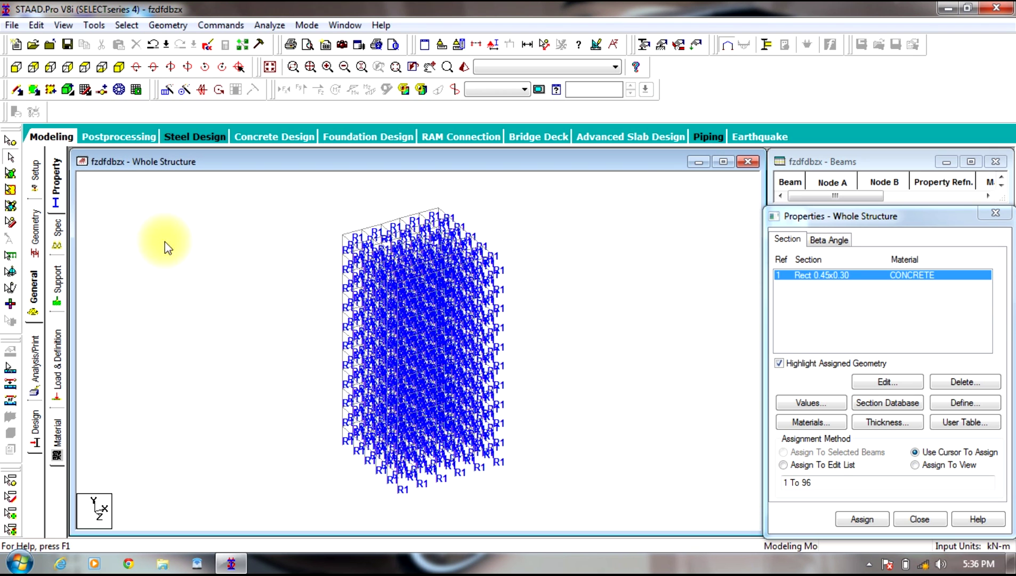
# Step: Show the structure in front view and create a pinned support definition
pyautogui.click(21, 66)
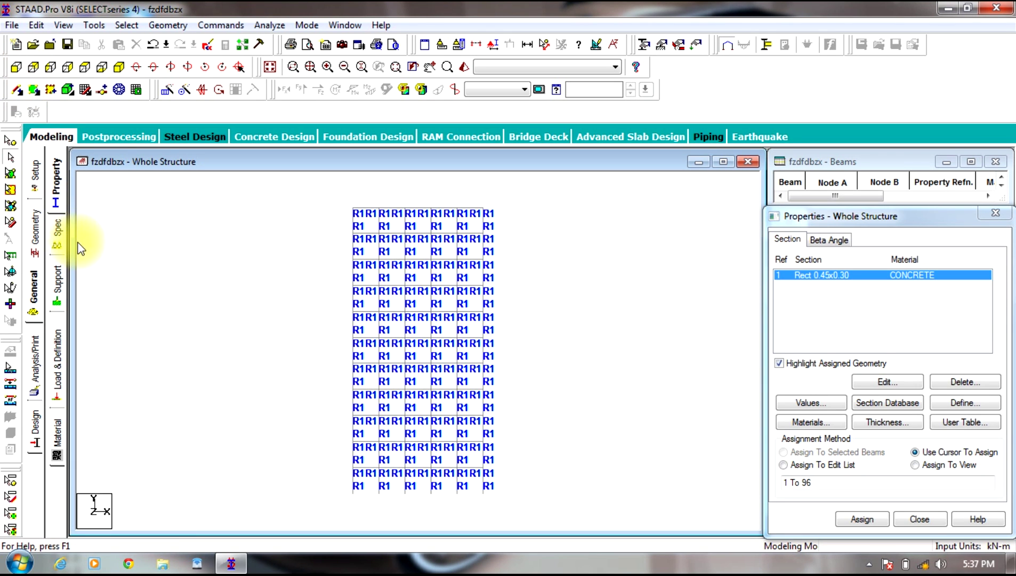
pyautogui.click(57, 279)
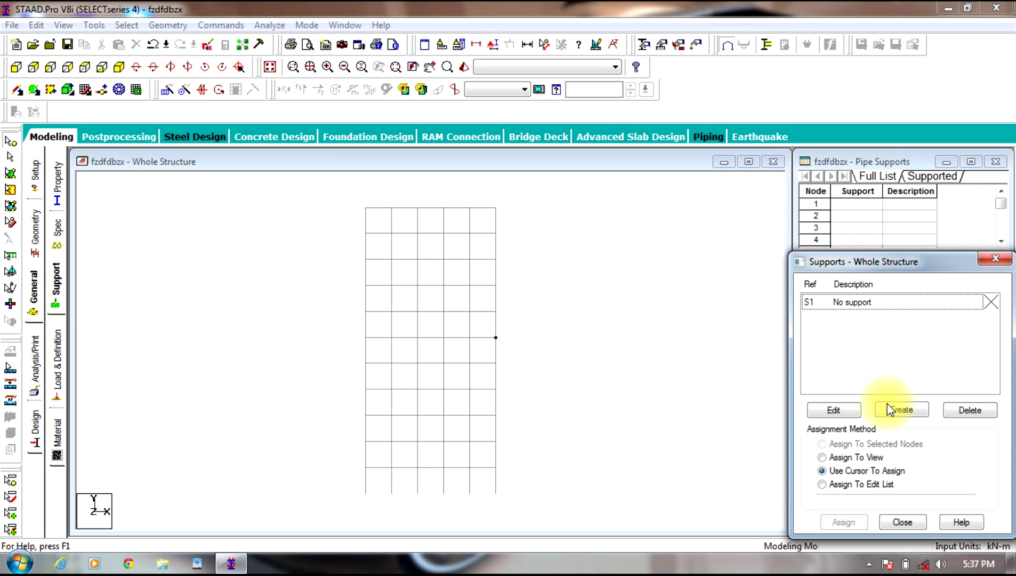
pyautogui.click(890, 407)
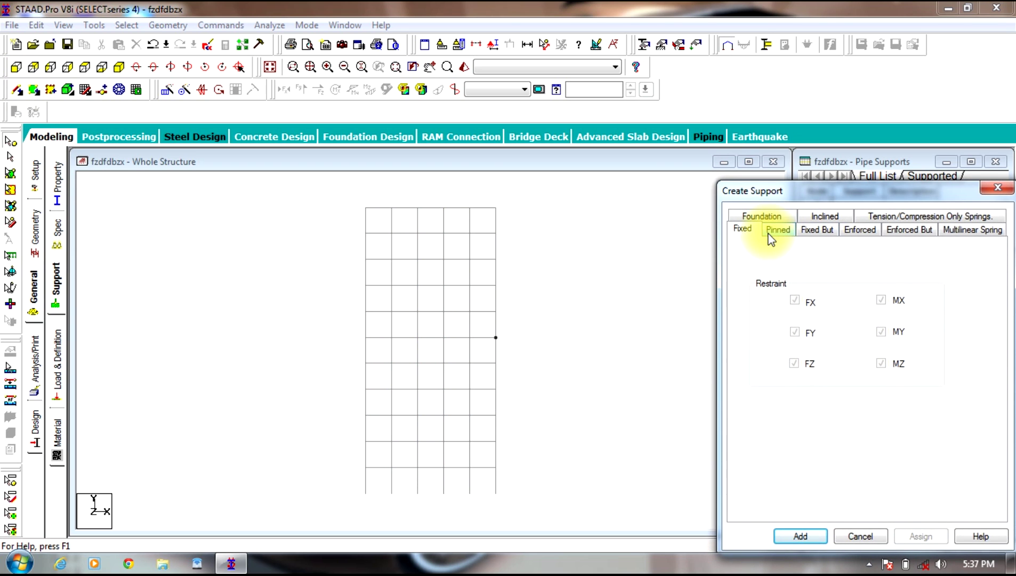
pyautogui.click(769, 233)
pyautogui.click(808, 536)
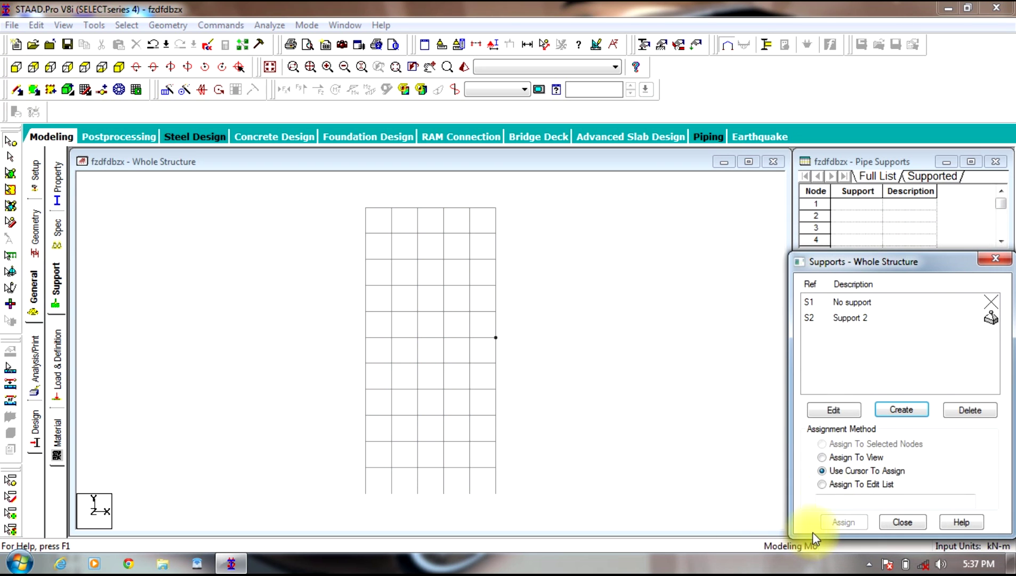
# Step: Assign the pinned support to all base nodes of the frame and clear the node selection
pyautogui.click(837, 320)
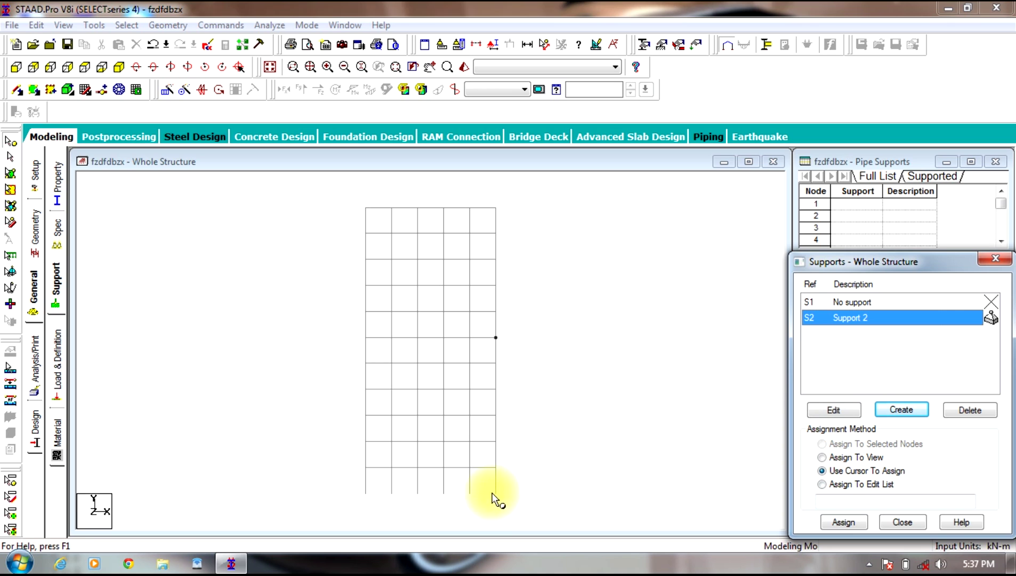
pyautogui.moveTo(511, 486); pyautogui.dragTo(288, 511)
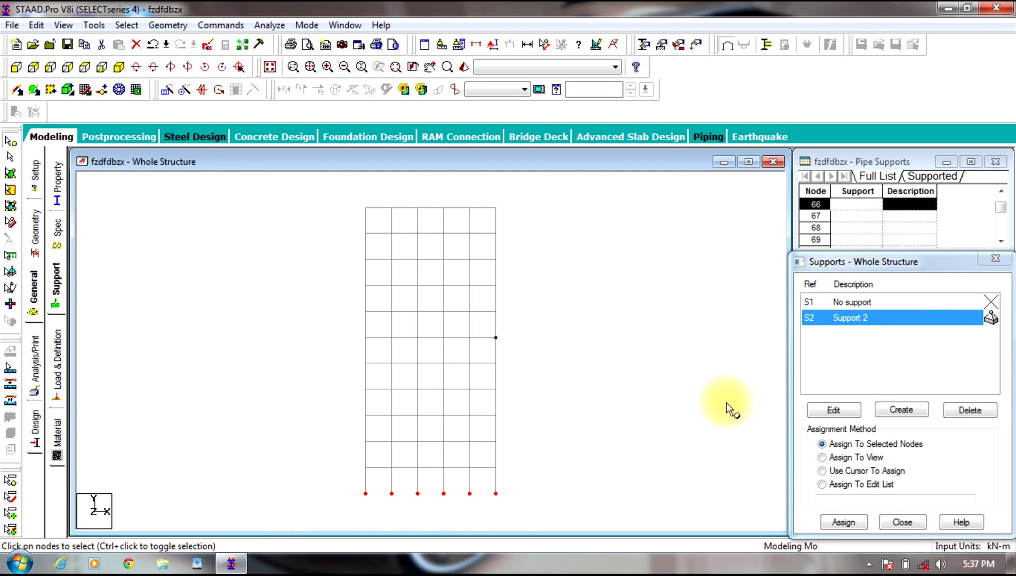
pyautogui.click(844, 522)
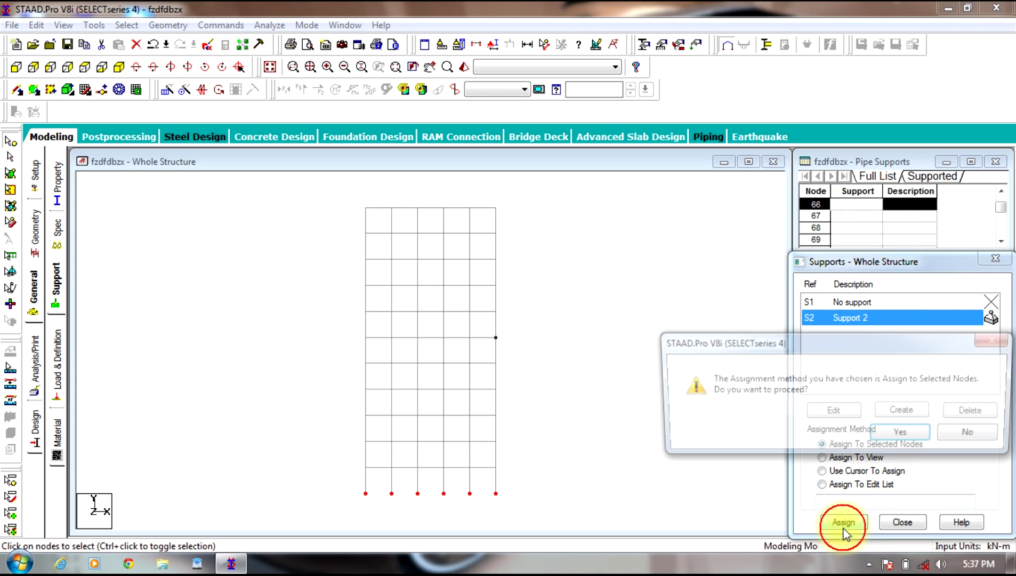
pyautogui.click(908, 436)
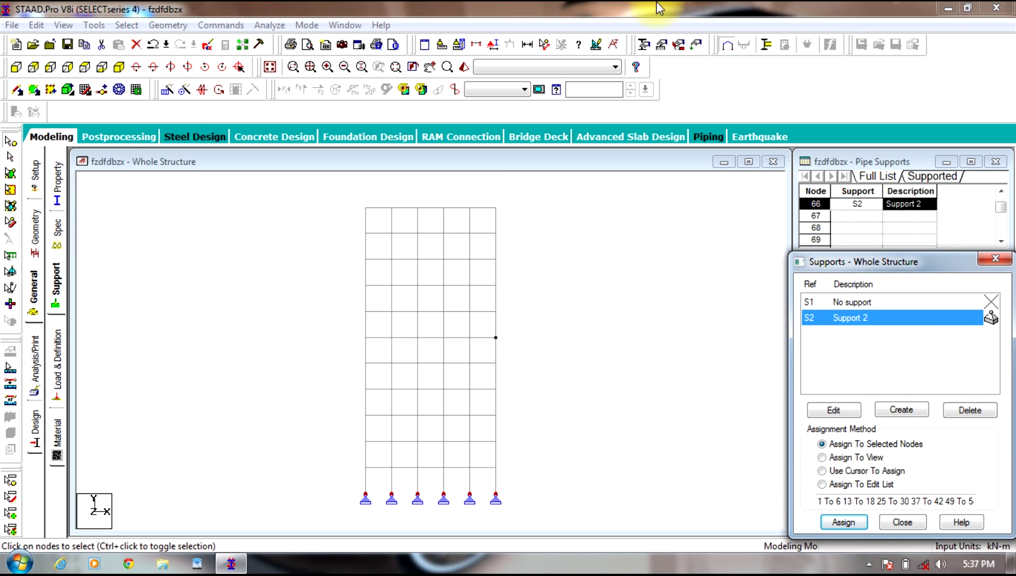
pyautogui.click(161, 354)
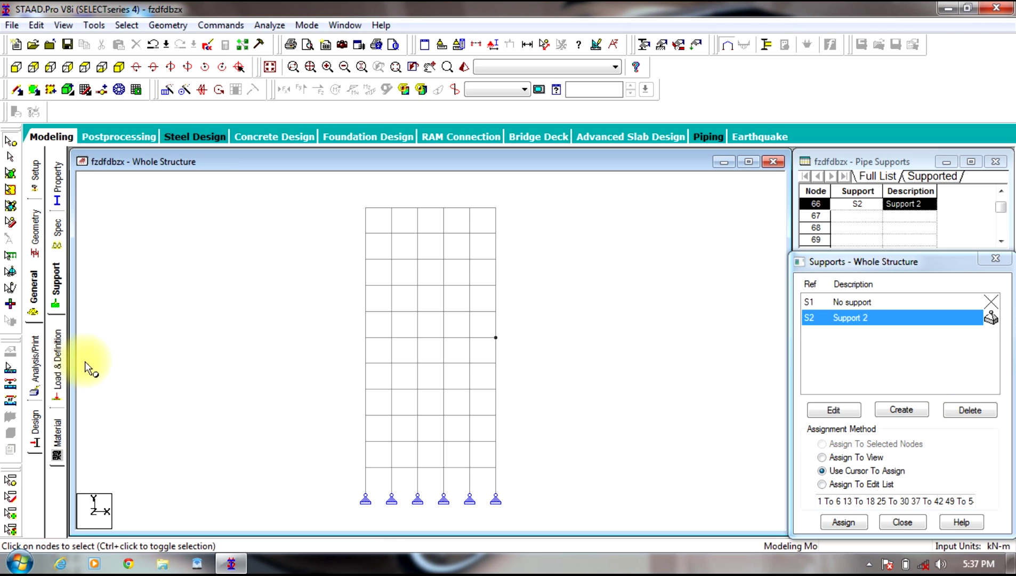
# Step: Start a new seismic definition and set its code type to IS 1893 - 2002/2005
pyautogui.click(60, 356)
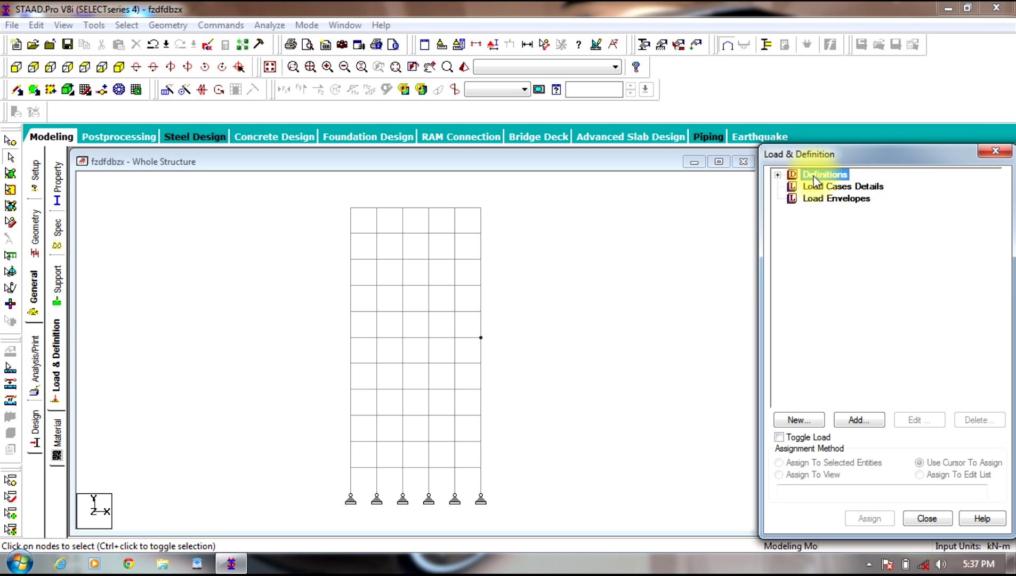
pyautogui.click(779, 175)
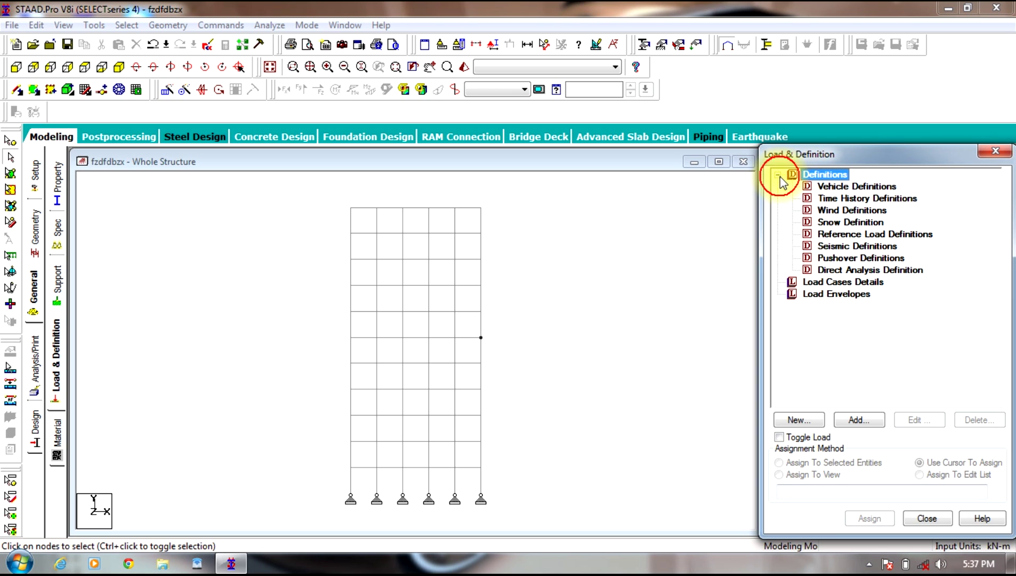
pyautogui.click(835, 246)
pyautogui.click(859, 420)
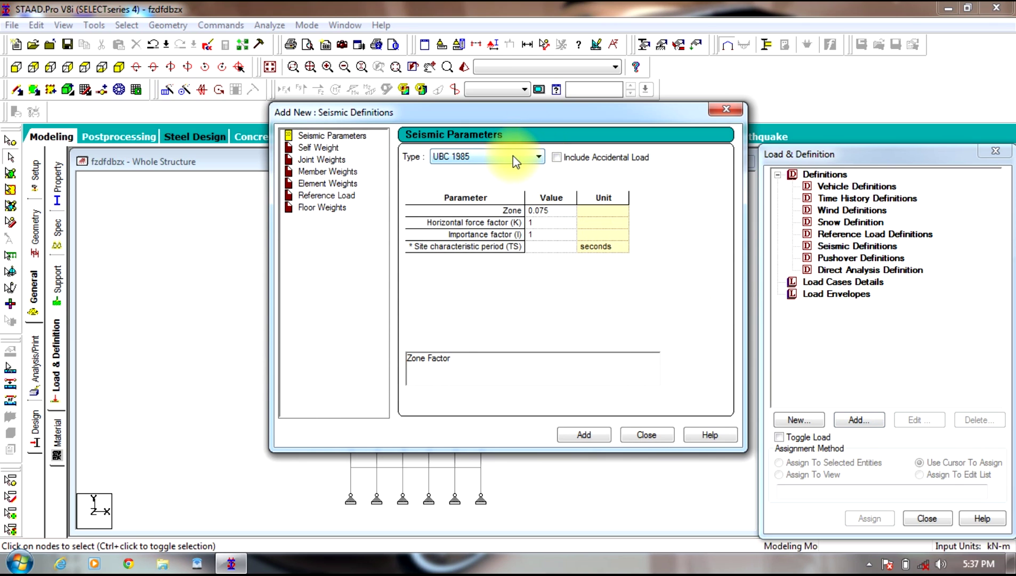
pyautogui.click(513, 156)
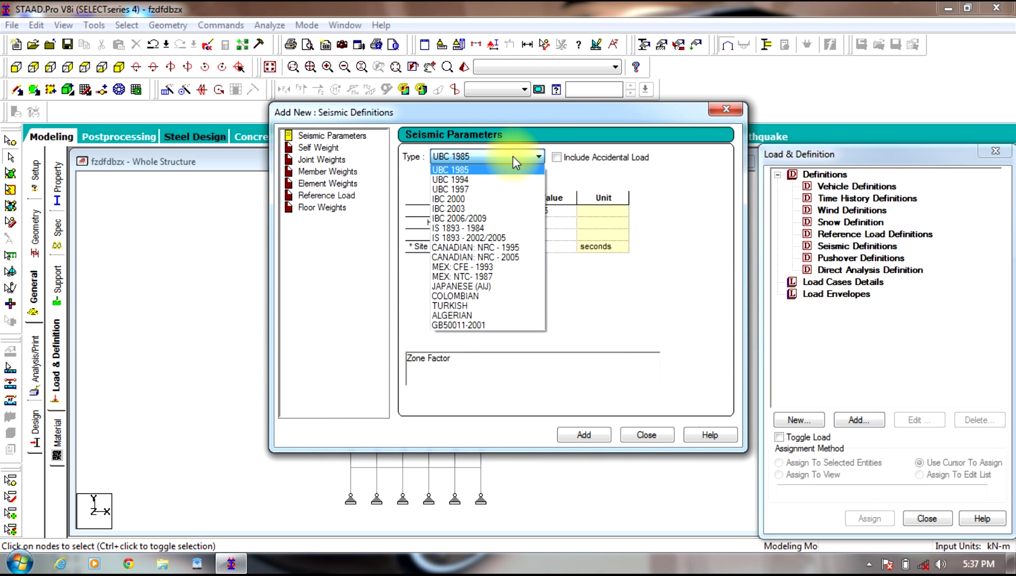
pyautogui.click(480, 238)
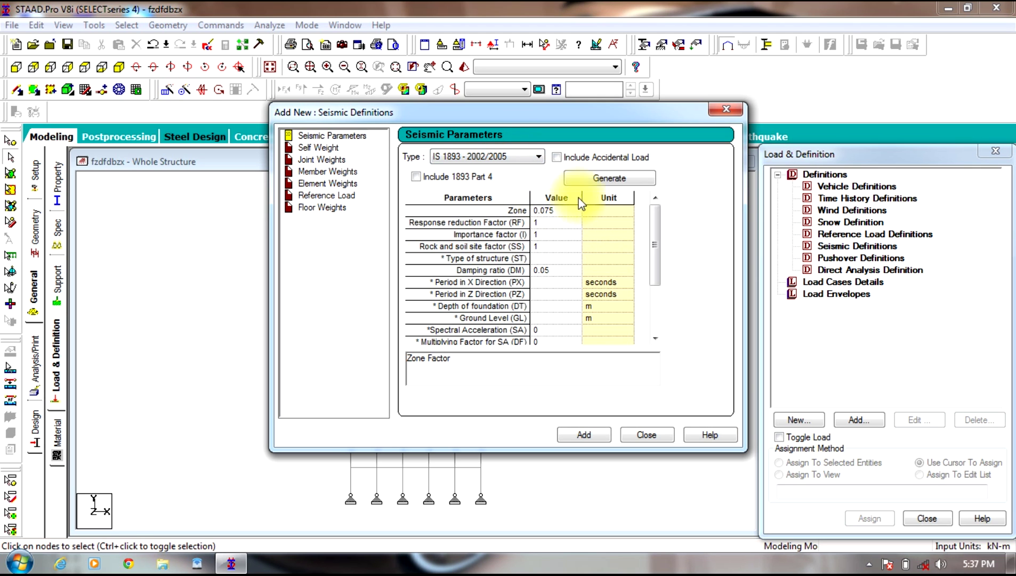
# Step: Open the IS:1893 seismic parameter generator and choose the zone factor by city, selecting Hyderabad
pyautogui.click(602, 180)
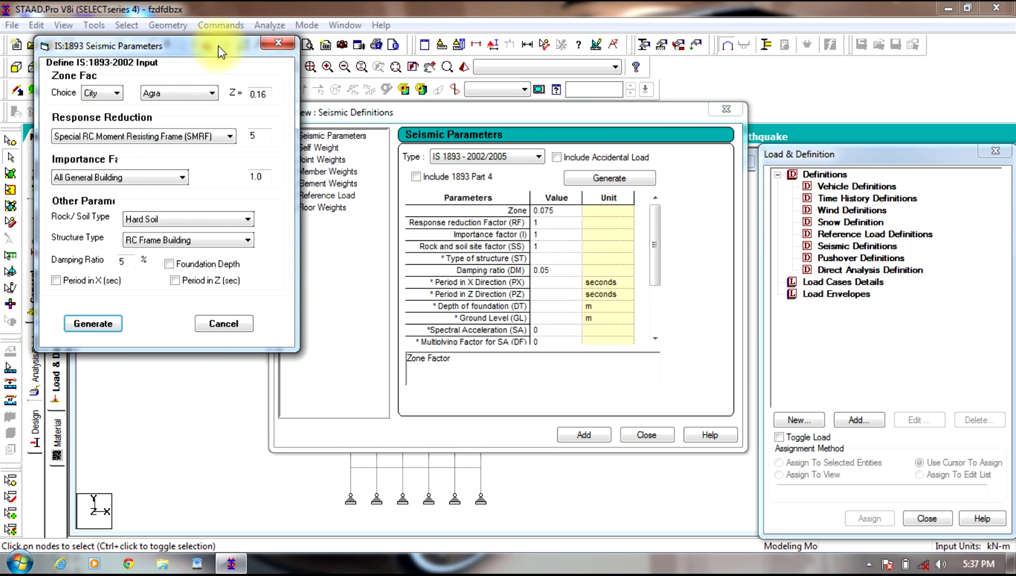
pyautogui.moveTo(213, 52); pyautogui.dragTo(712, 158)
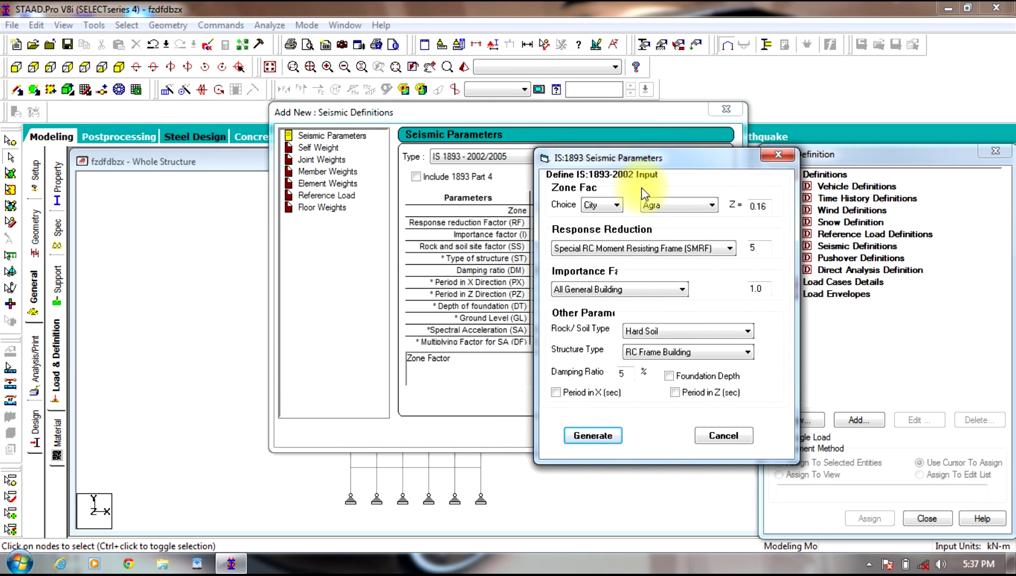
pyautogui.click(610, 207)
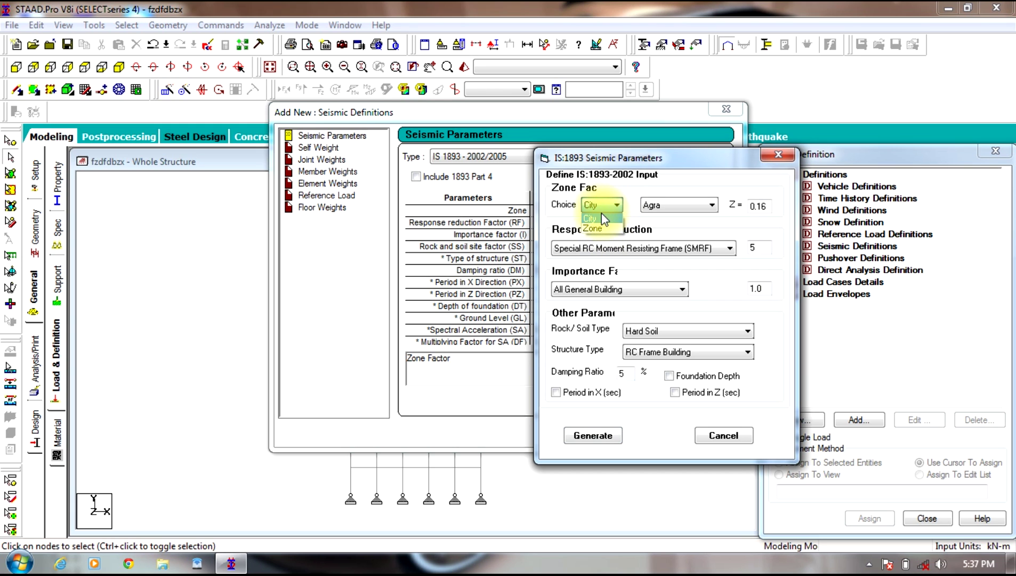
pyautogui.click(607, 217)
pyautogui.click(680, 205)
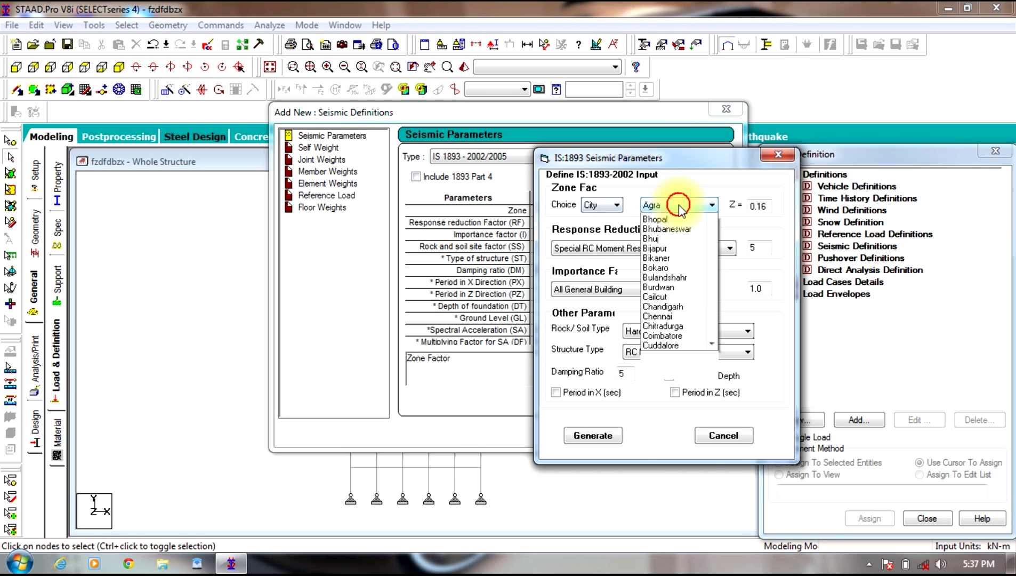
pyautogui.moveTo(717, 266); pyautogui.dragTo(720, 337)
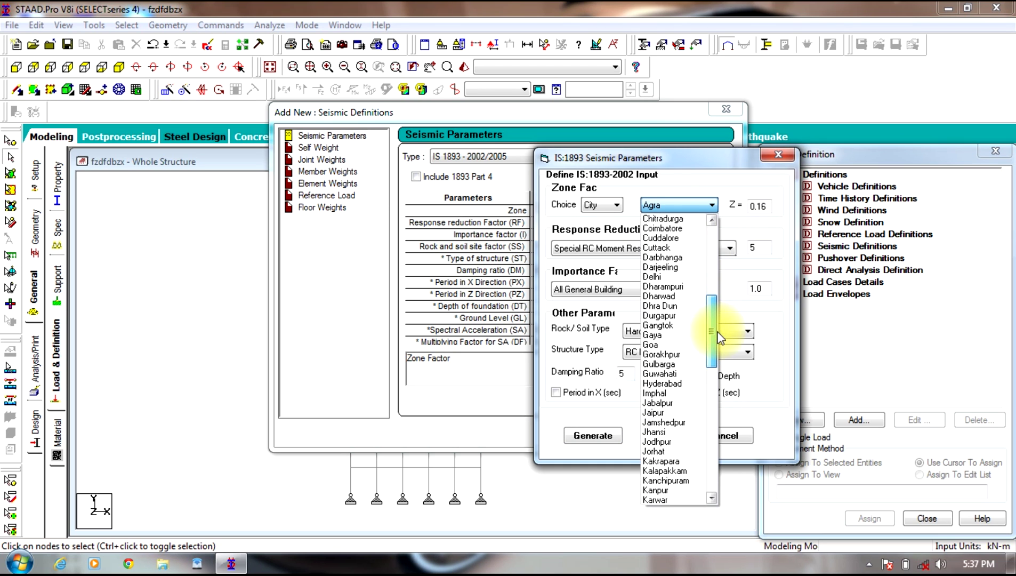
pyautogui.click(675, 382)
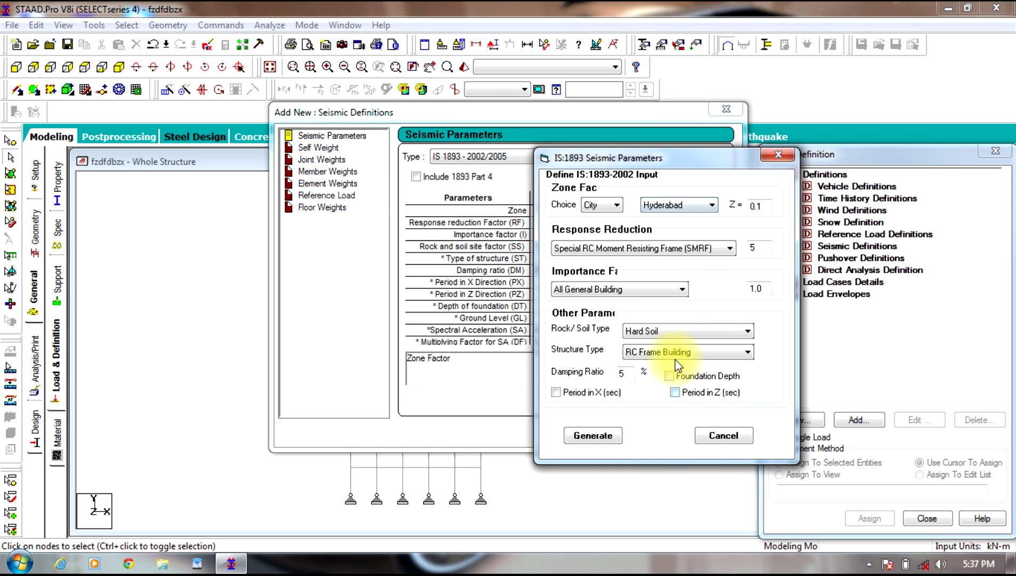
# Step: Keep Special RC Moment Resisting Frame (SMRF) for response reduction and set the importance factor to Important Building
pyautogui.click(671, 249)
pyautogui.click(671, 248)
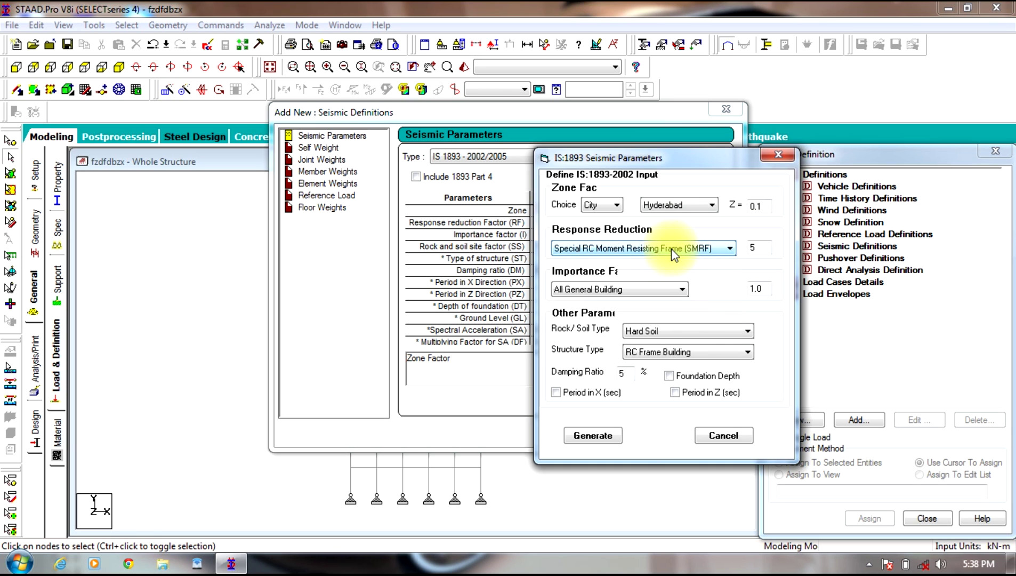
pyautogui.click(671, 249)
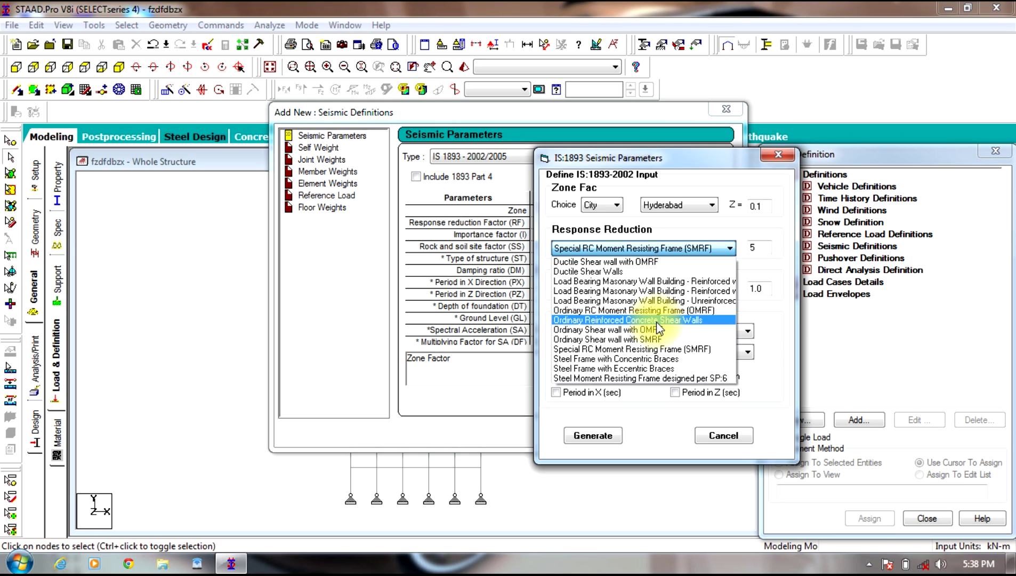
pyautogui.click(657, 251)
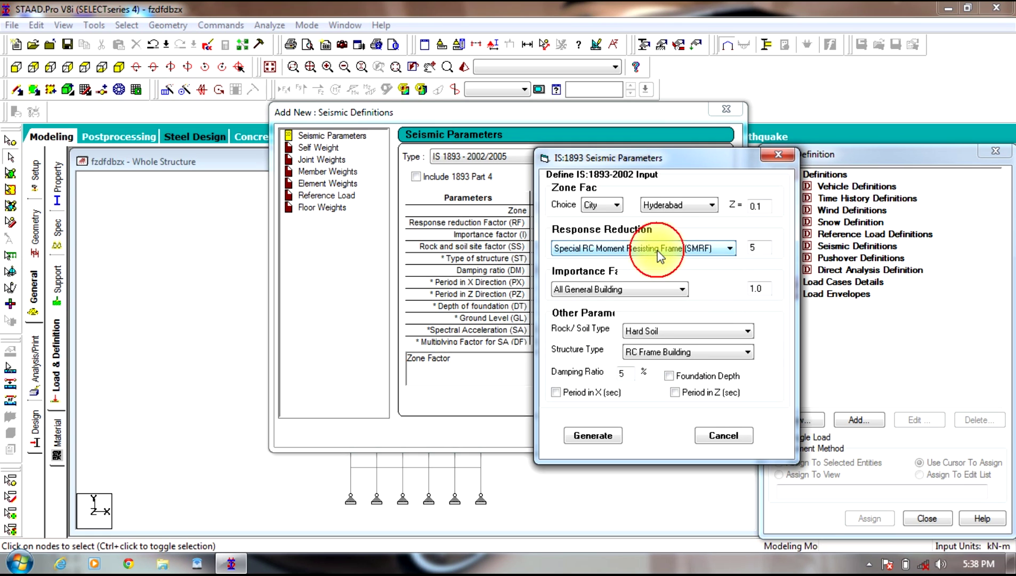
pyautogui.click(624, 294)
pyautogui.click(608, 309)
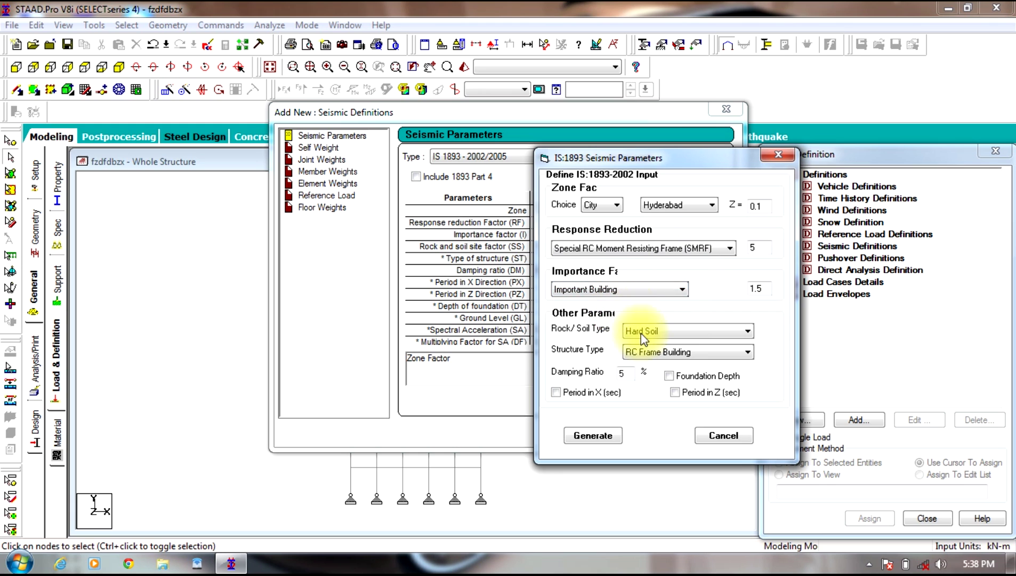
# Step: Set the soil type to Soft Soil, keep RC Frame Building as the structure type, and generate the seismic parameters
pyautogui.click(641, 333)
pyautogui.click(650, 361)
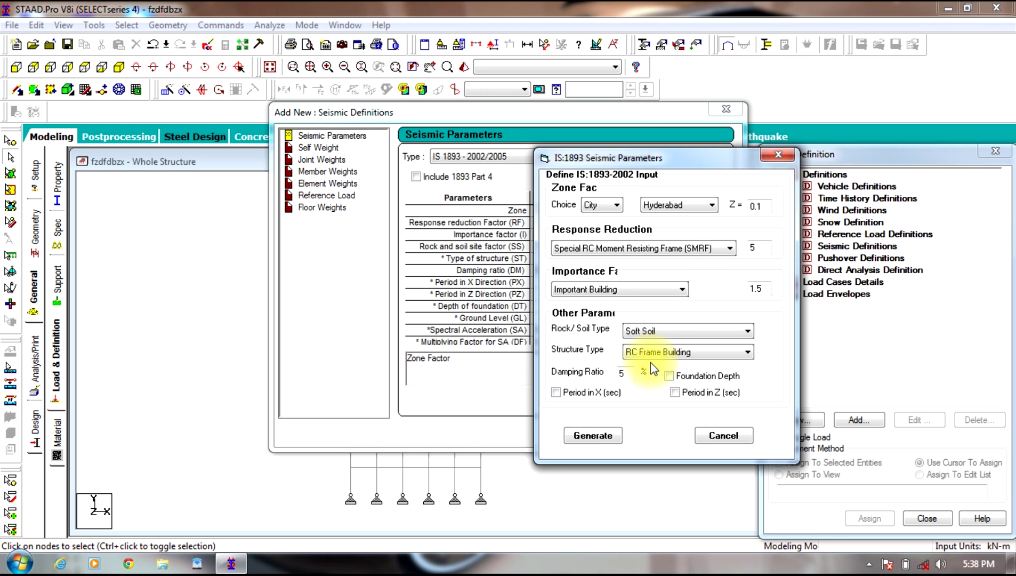
pyautogui.click(665, 347)
pyautogui.click(670, 345)
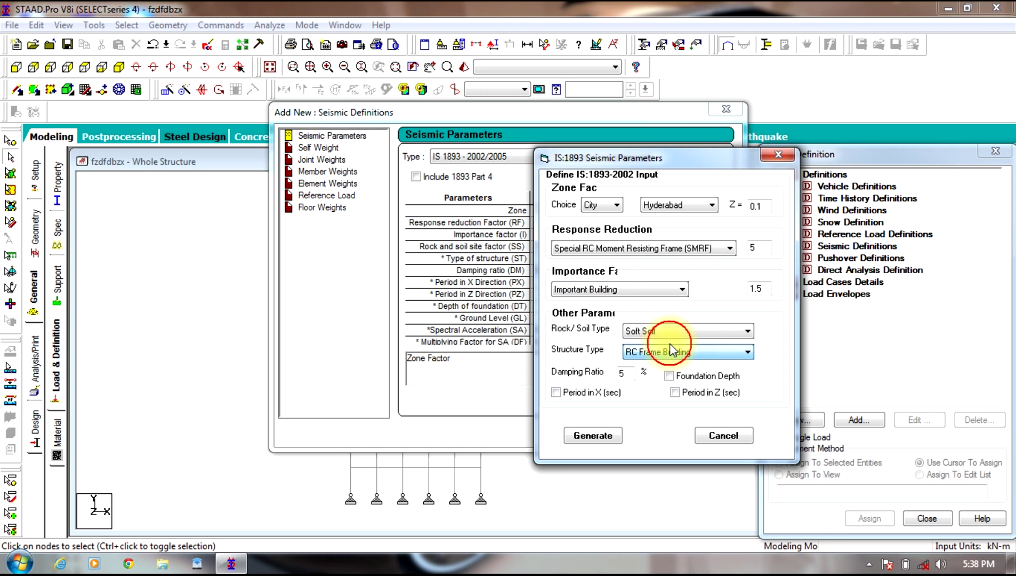
pyautogui.click(671, 351)
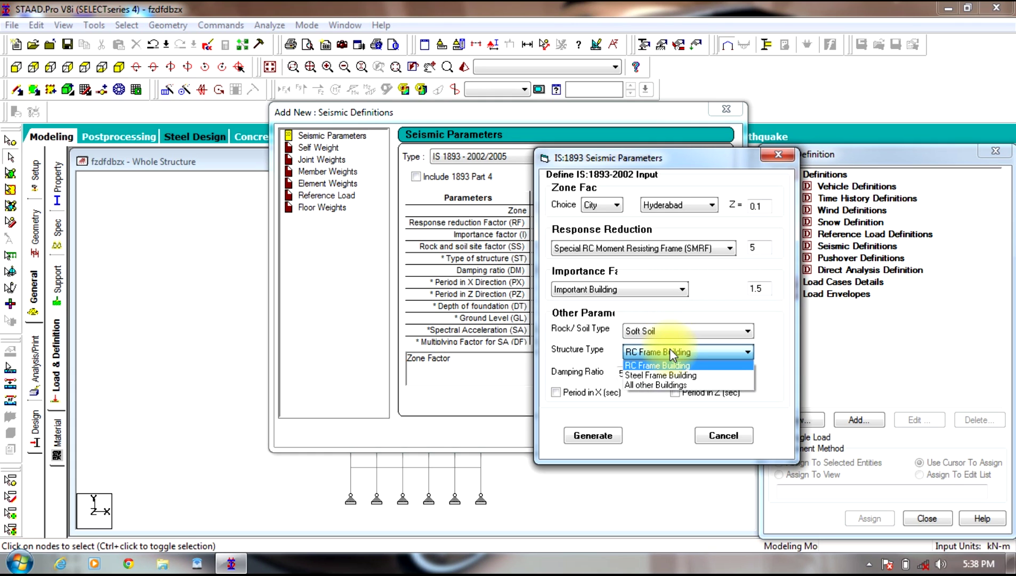
pyautogui.click(670, 352)
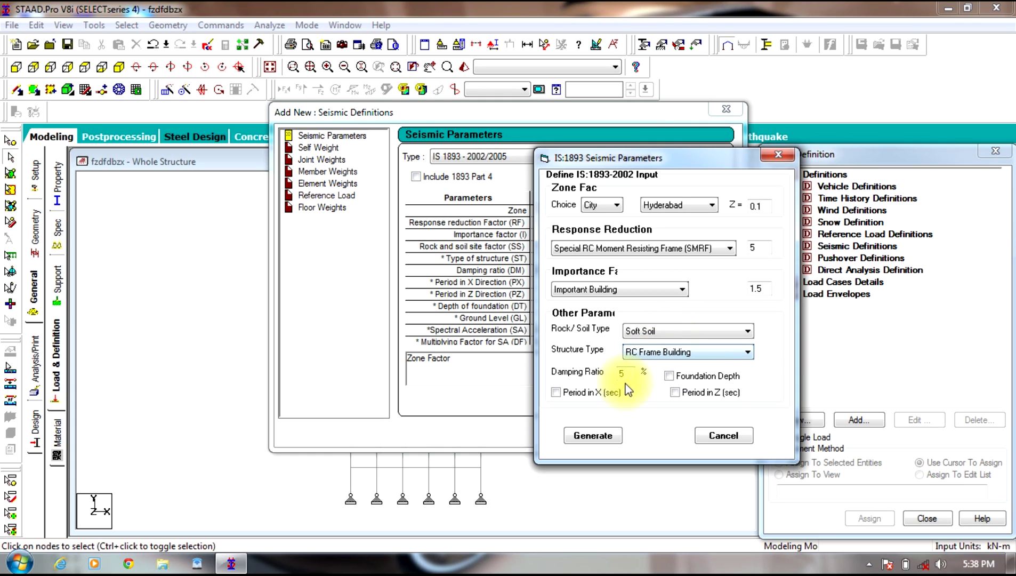
pyautogui.click(592, 436)
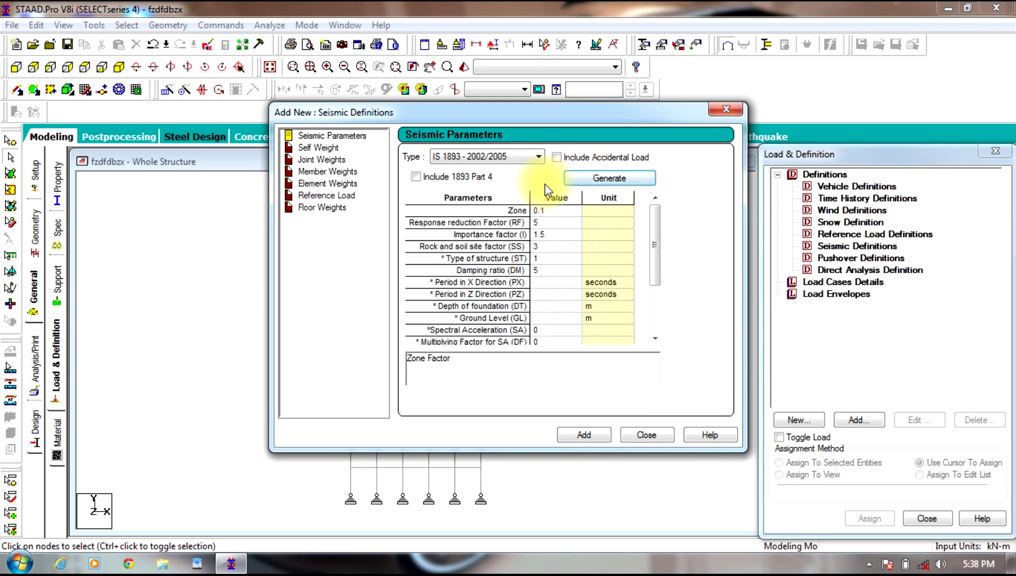
# Step: Add the generated parameters to the seismic definition along with a self weight factor of 1, and finish the definition
pyautogui.click(585, 435)
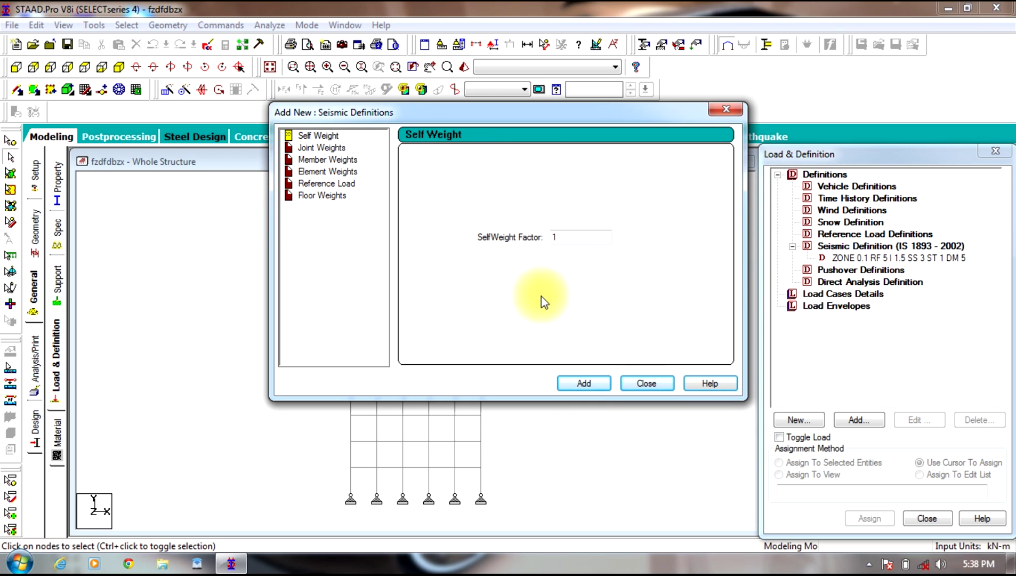
pyautogui.click(584, 382)
pyautogui.click(640, 383)
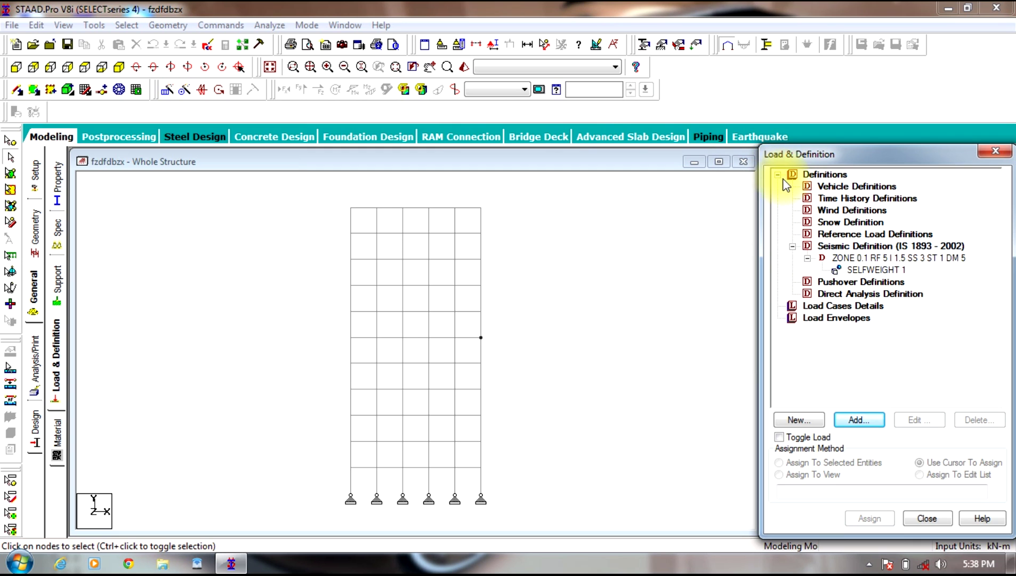
# Step: Create primary load case 1 titled EL X+VE with the Seismic loading type
pyautogui.click(778, 175)
pyautogui.click(810, 186)
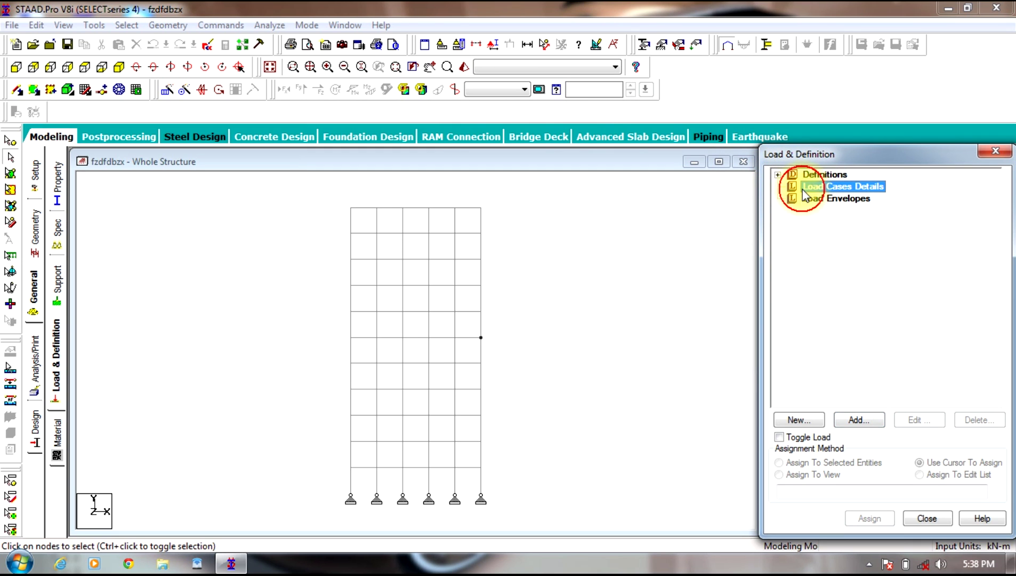
pyautogui.click(856, 420)
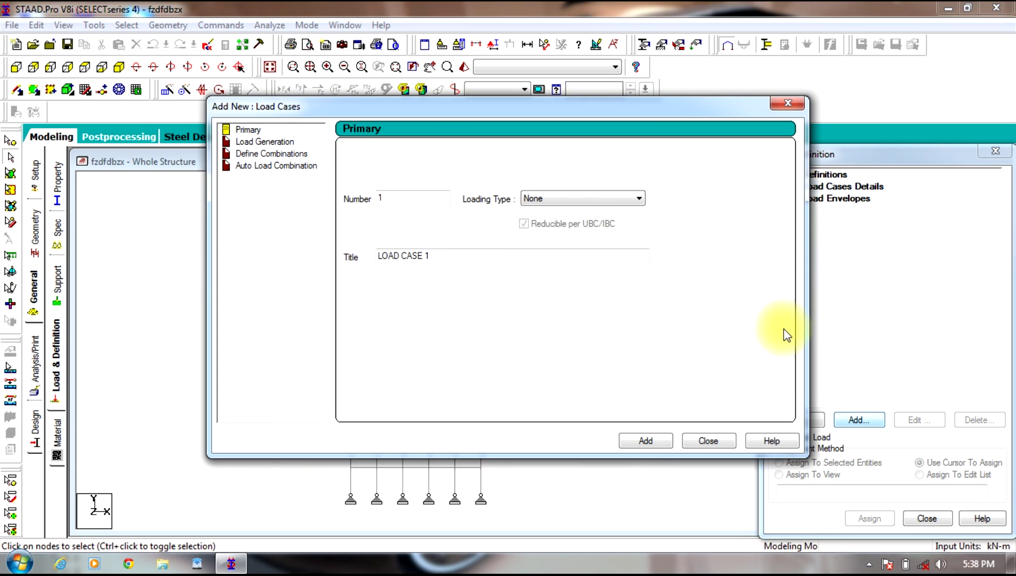
pyautogui.moveTo(472, 256); pyautogui.dragTo(272, 269)
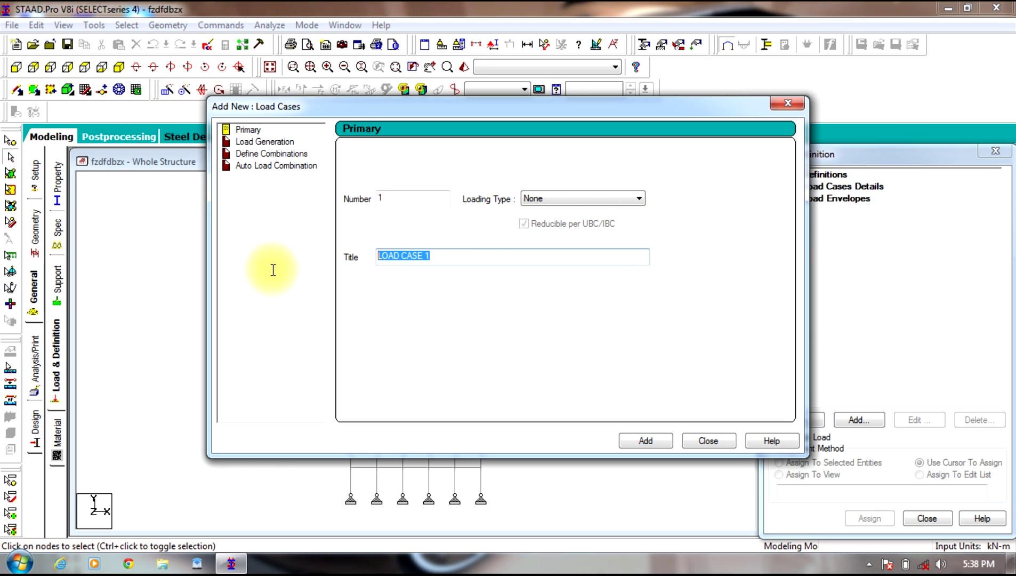
pyautogui.write('EL X+VE')
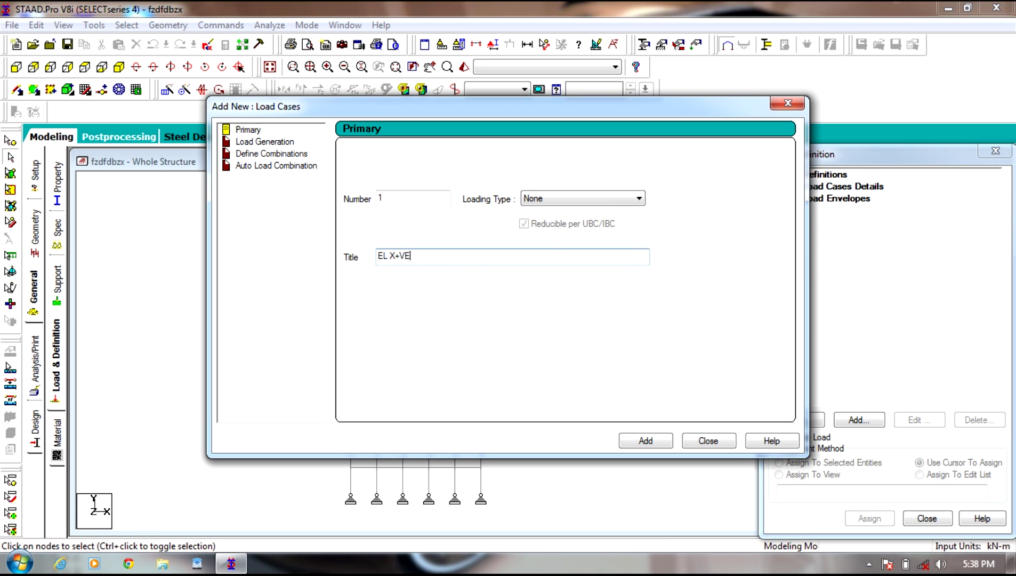
pyautogui.click(560, 200)
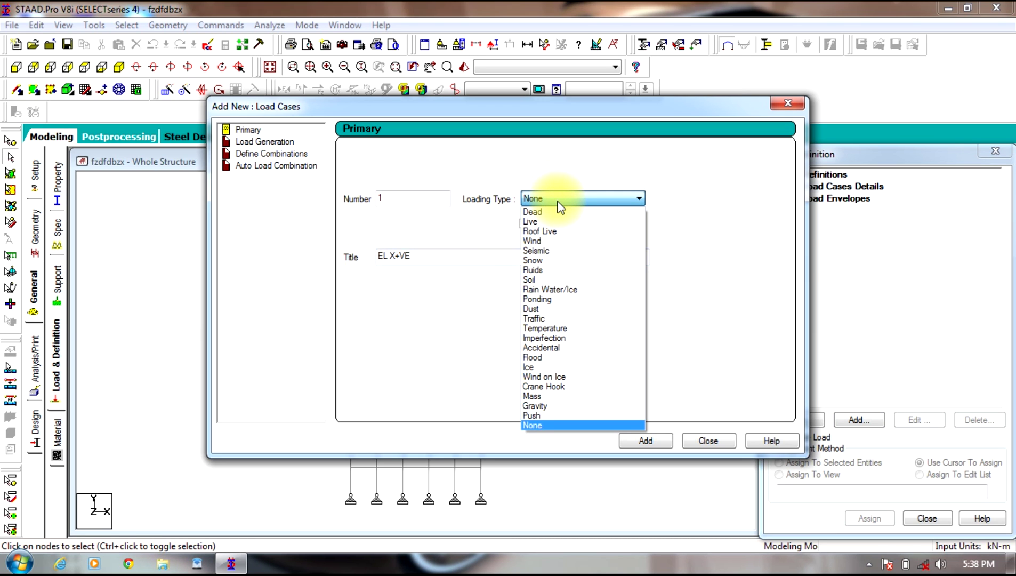
pyautogui.click(545, 250)
pyautogui.click(642, 440)
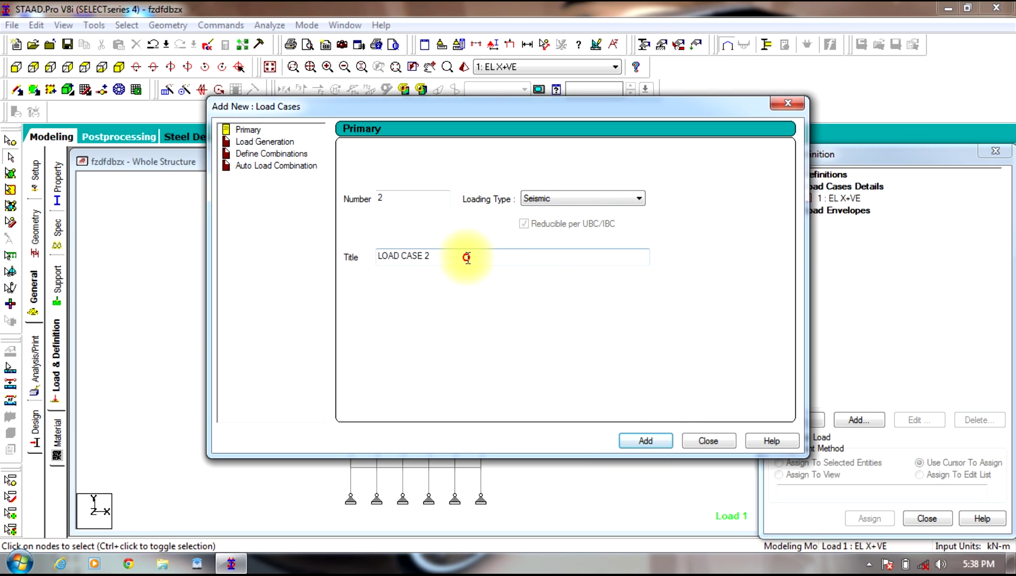
# Step: Add three more Seismic primary load cases titled EL X-VE, EL Z+VE and EL Z-VE
pyautogui.write('EL X-VE')
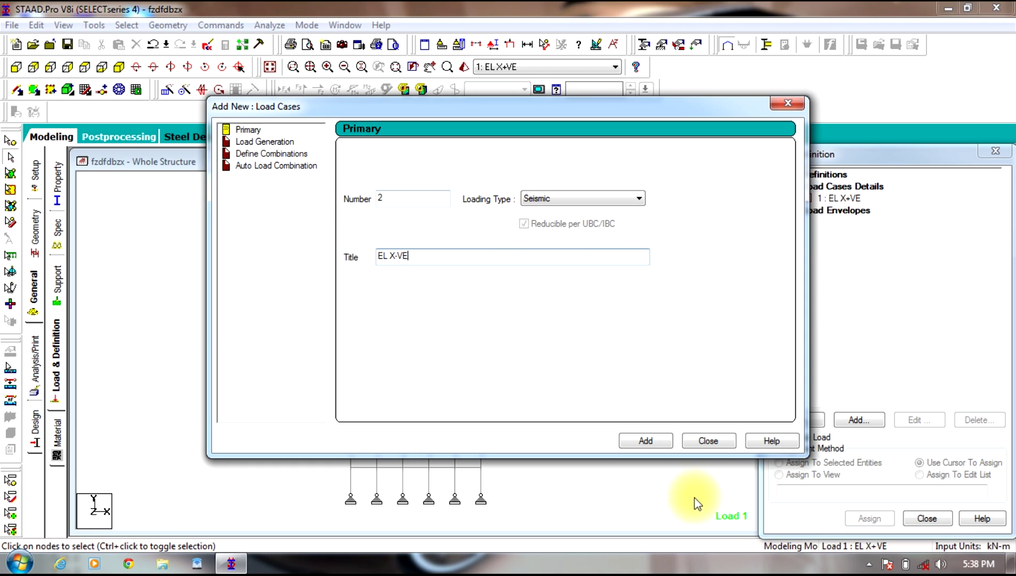
pyautogui.click(646, 440)
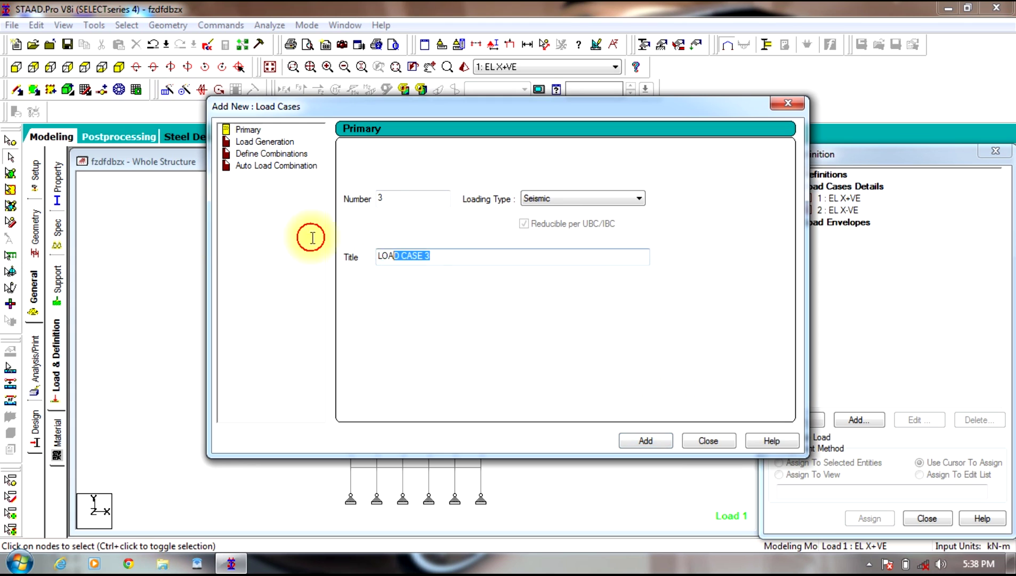
pyautogui.write('EL Z+VE')
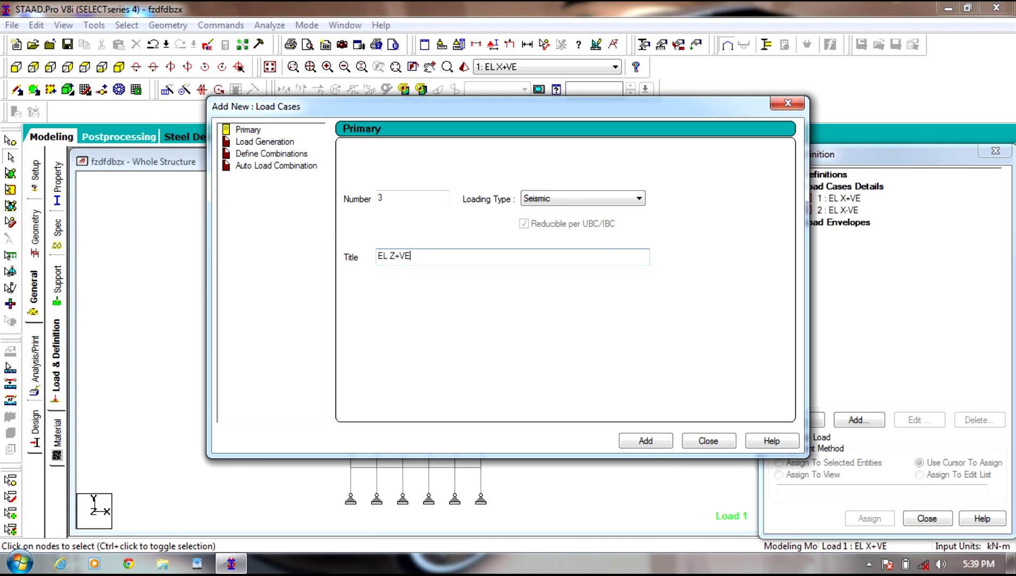
pyautogui.click(645, 441)
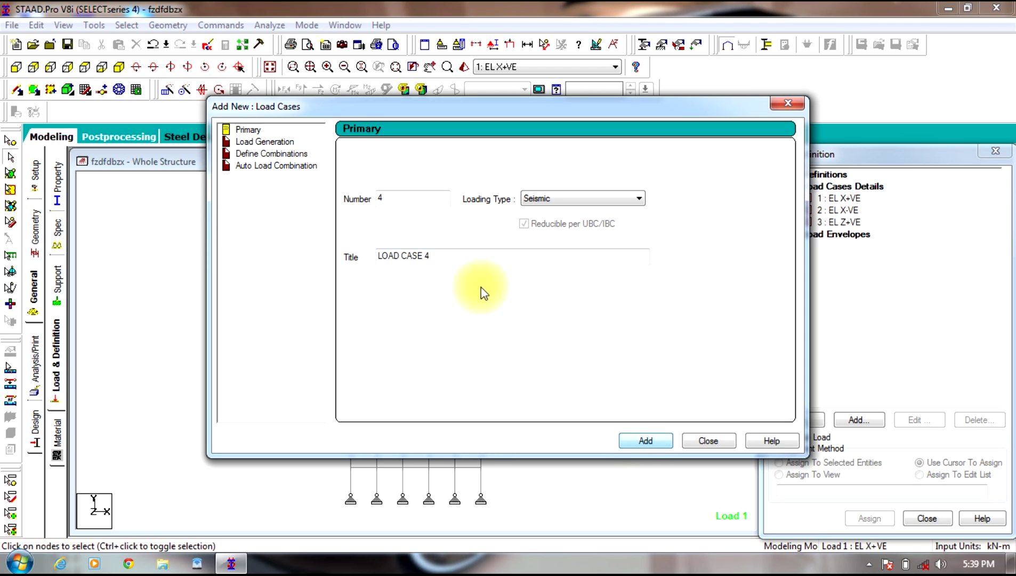
pyautogui.write('EL Z-VE')
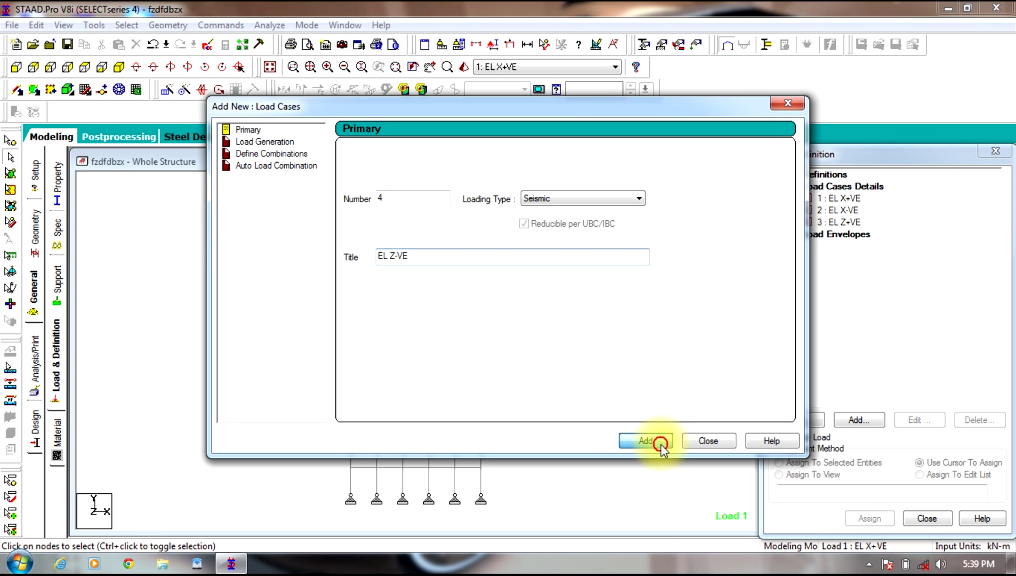
pyautogui.click(660, 443)
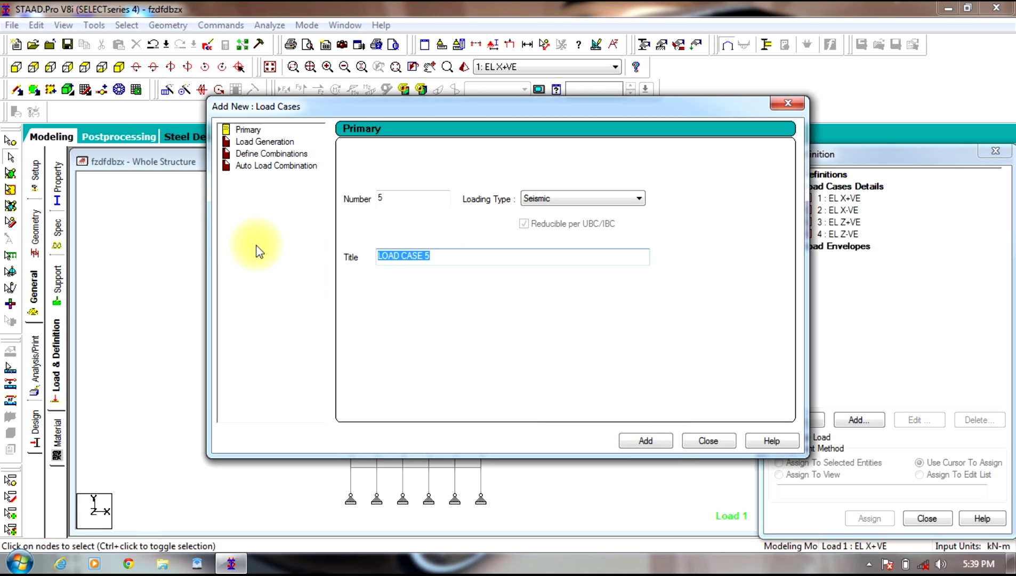
# Step: Add primary load case 5 titled DL with the Dead loading type
pyautogui.write('DL')
pyautogui.click(613, 199)
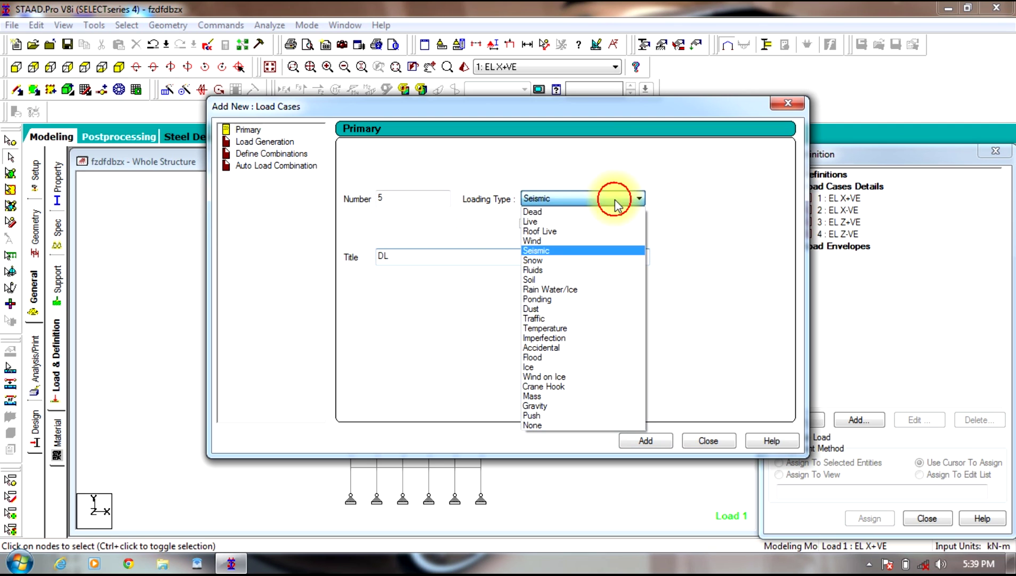
pyautogui.click(561, 210)
pyautogui.click(643, 439)
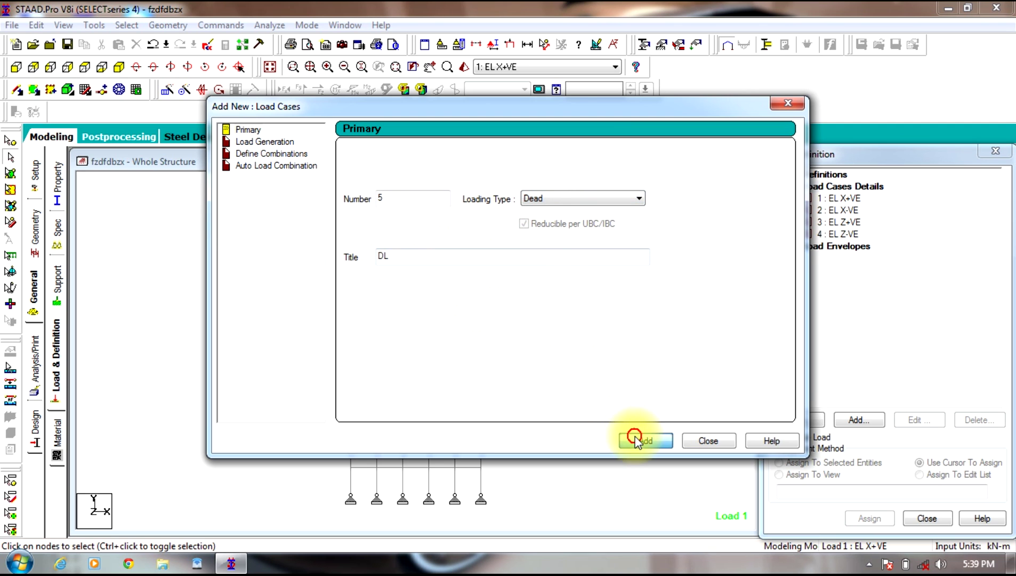
# Step: Add primary load case 6 titled LL with the Live loading type and finish creating load cases
pyautogui.write('LL')
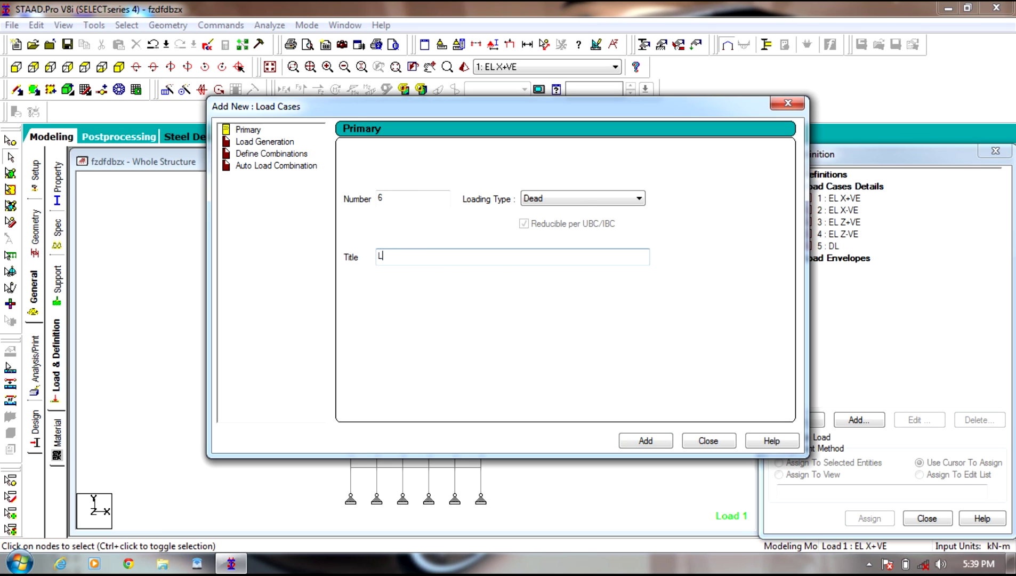
pyautogui.click(582, 199)
pyautogui.click(549, 211)
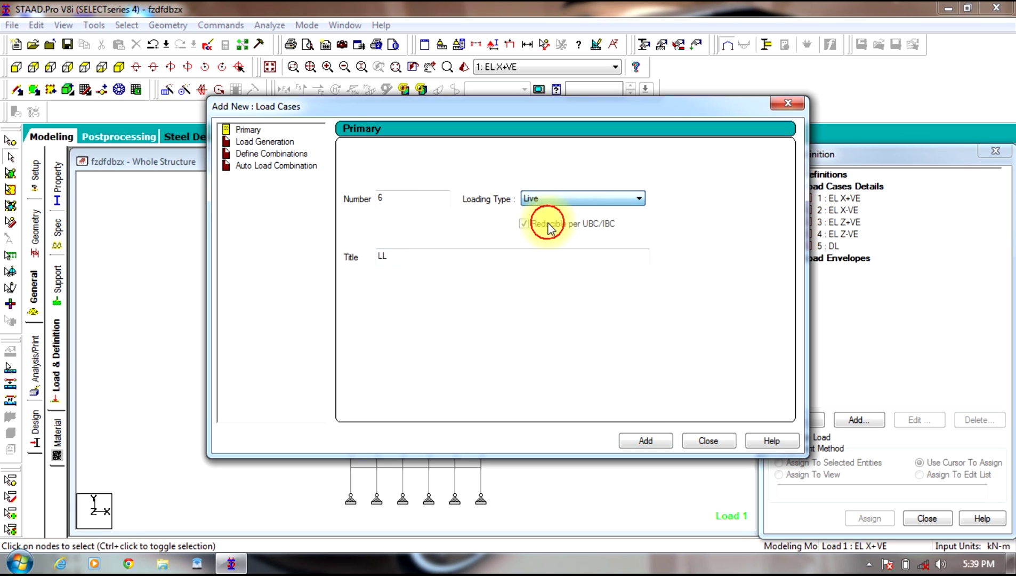
pyautogui.click(644, 442)
pyautogui.click(708, 440)
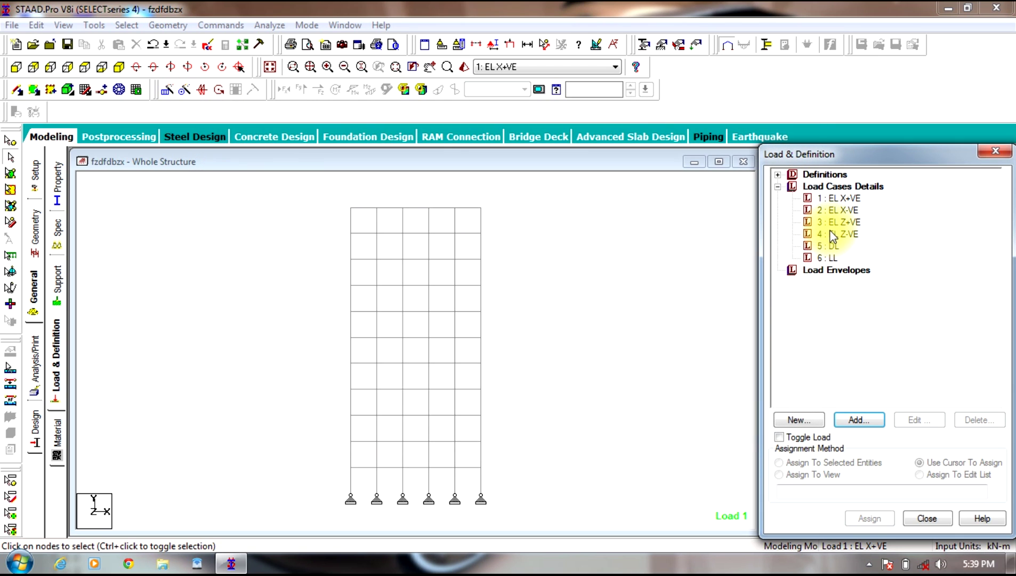
# Step: Add a seismic load in the X direction with factor 1 to load case EL X+VE
pyautogui.click(847, 201)
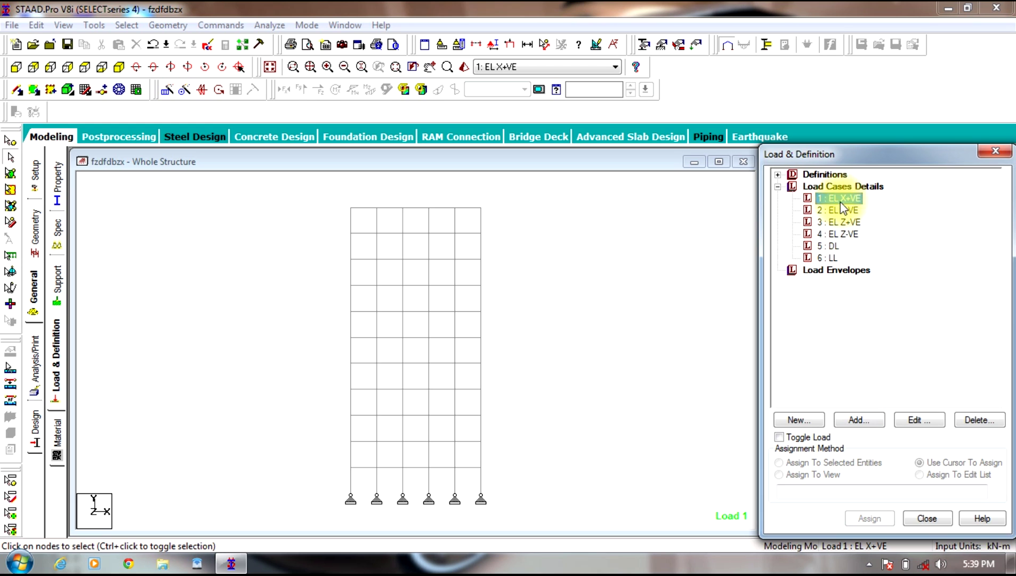
pyautogui.click(855, 419)
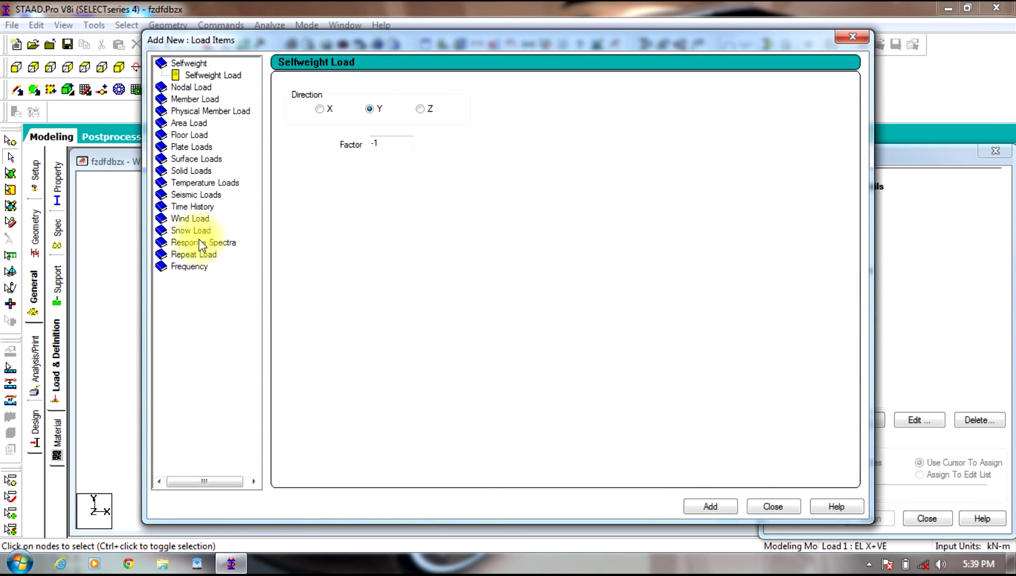
pyautogui.click(192, 195)
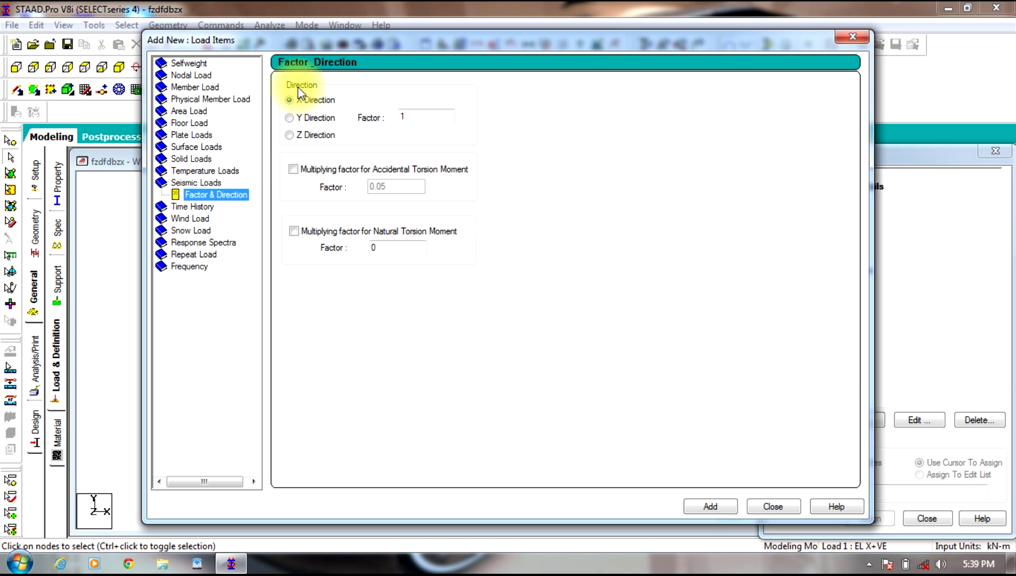
pyautogui.click(718, 504)
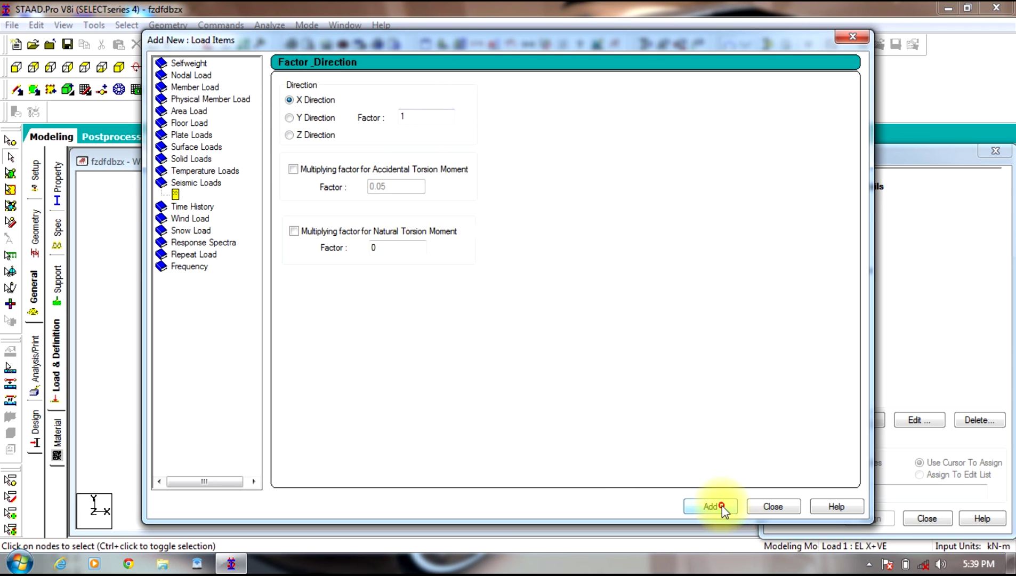
pyautogui.click(771, 506)
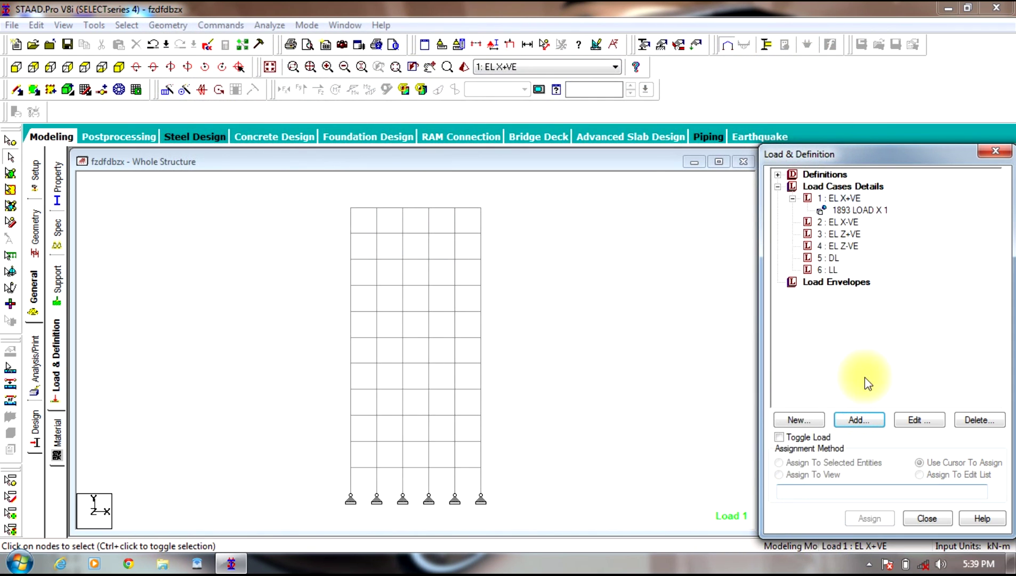
# Step: Add a seismic load in the X direction with factor -1 to load case EL X-VE
pyautogui.click(817, 222)
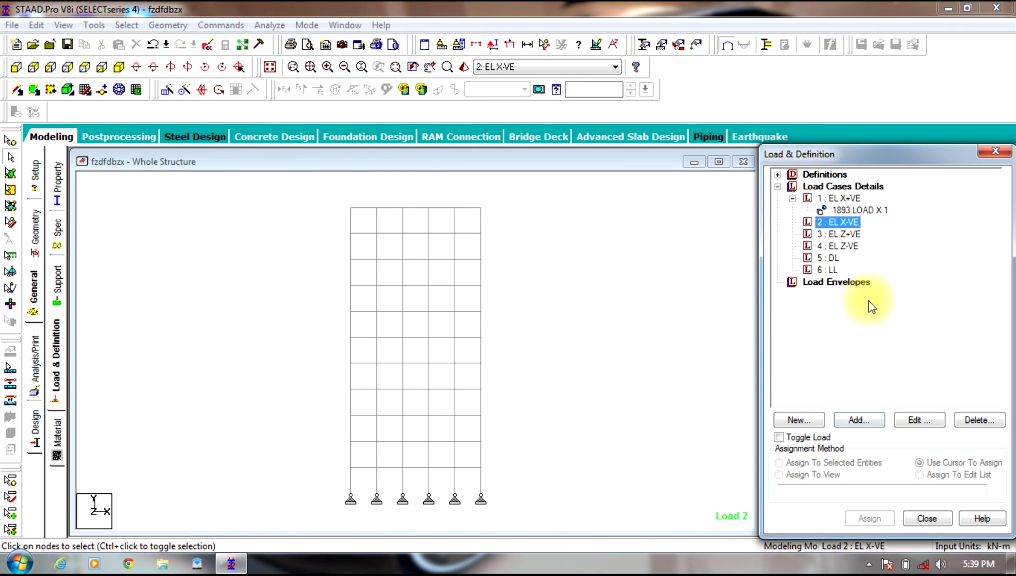
pyautogui.click(880, 423)
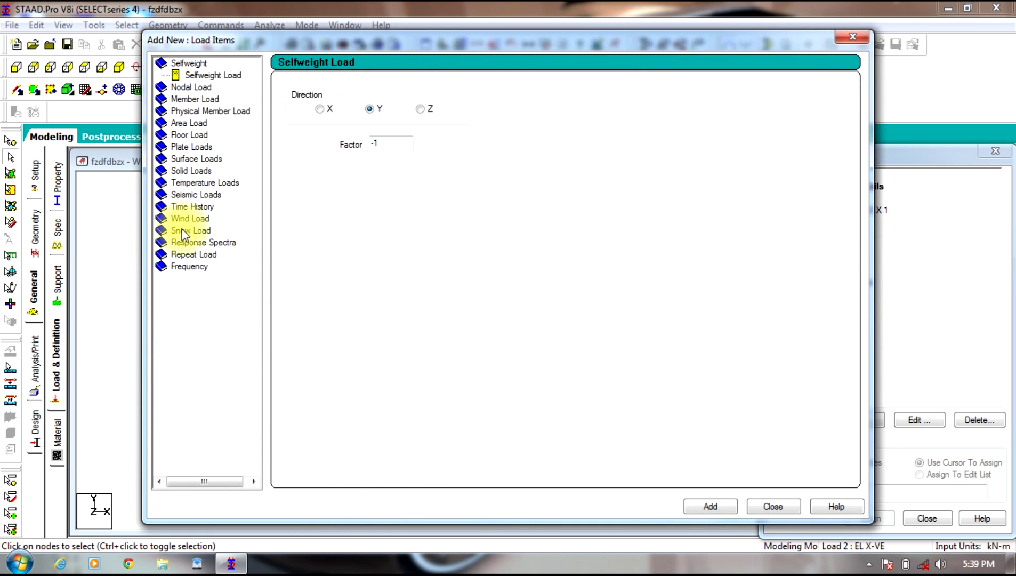
pyautogui.click(188, 194)
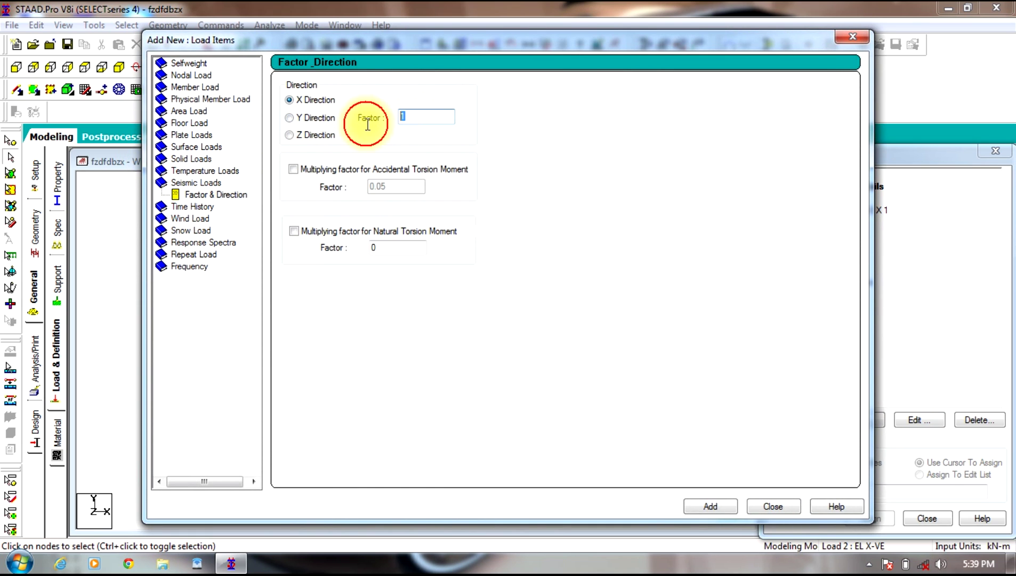
pyautogui.write('-1')
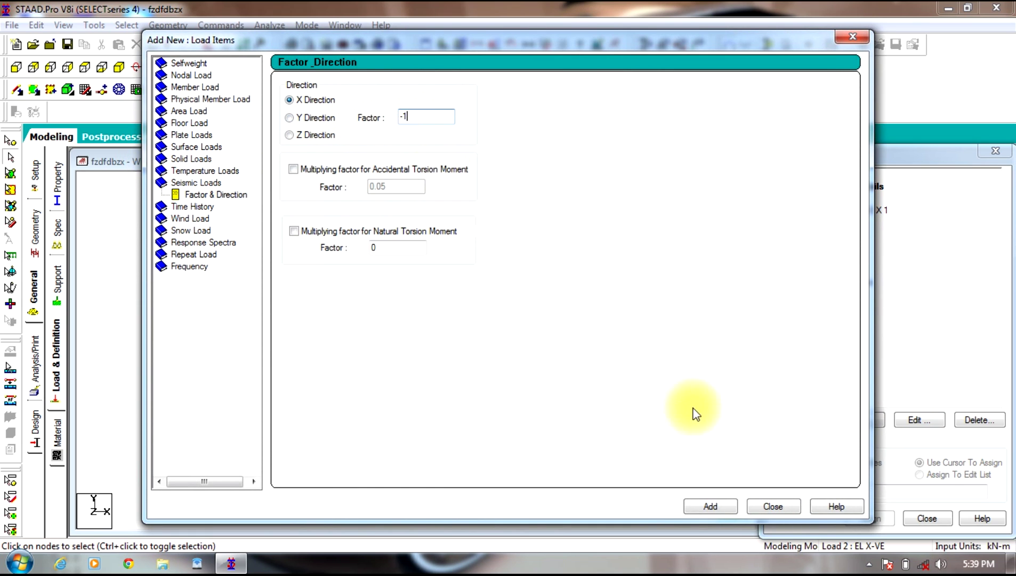
pyautogui.click(714, 506)
pyautogui.click(774, 504)
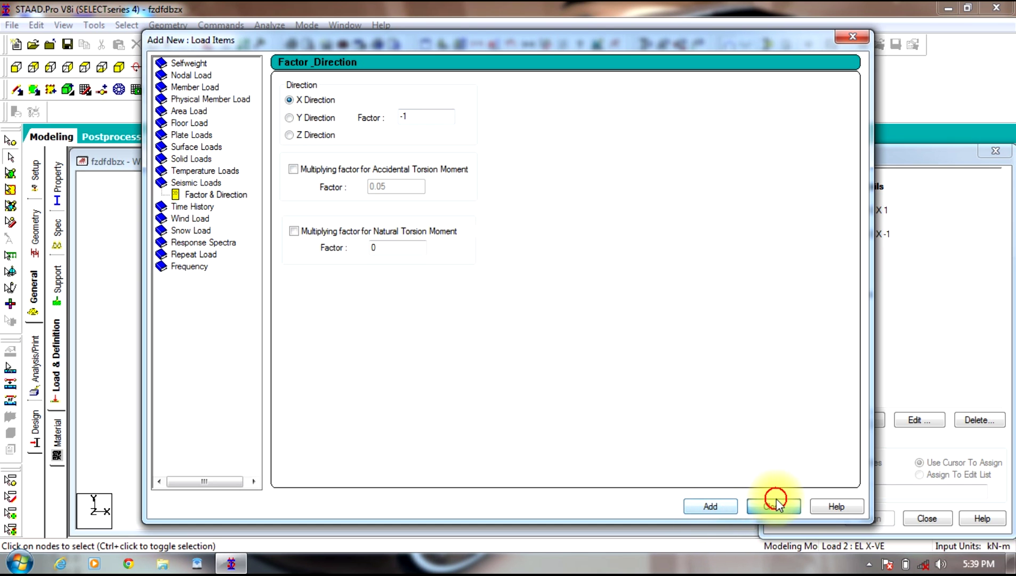
# Step: Add a seismic load in the Z direction with factor 1 to load case EL Z+VE
pyautogui.click(840, 245)
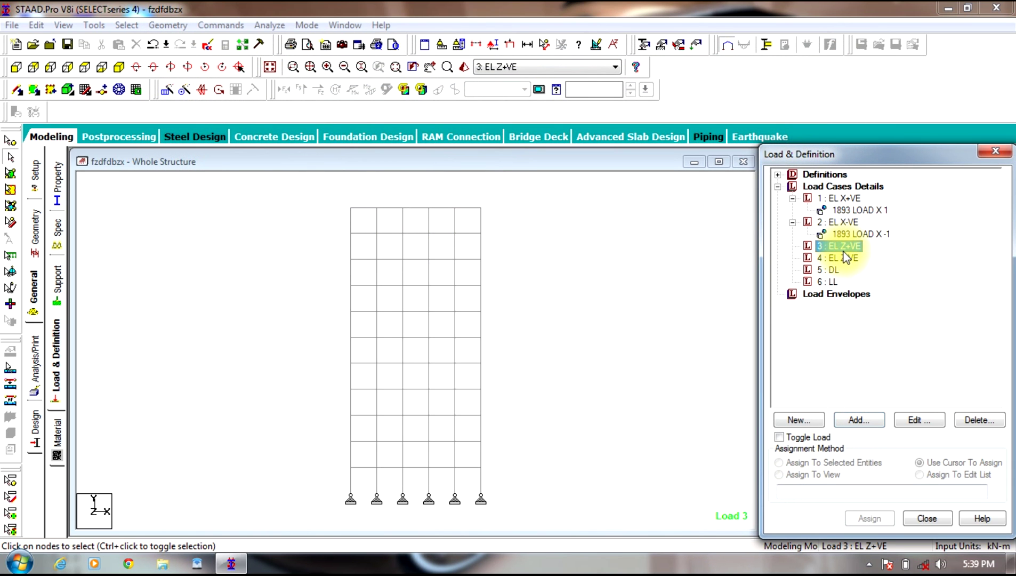
pyautogui.click(864, 422)
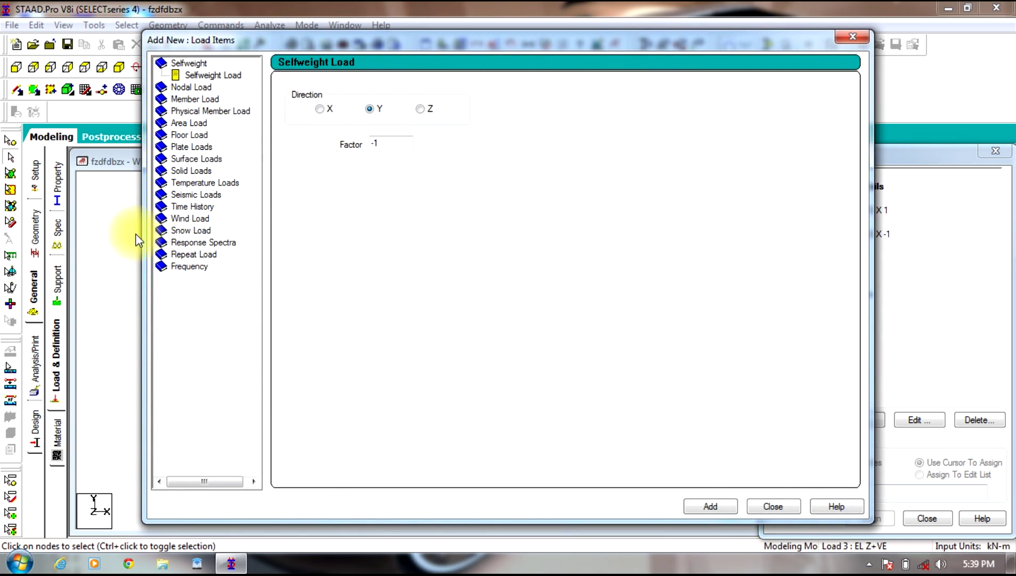
pyautogui.click(192, 196)
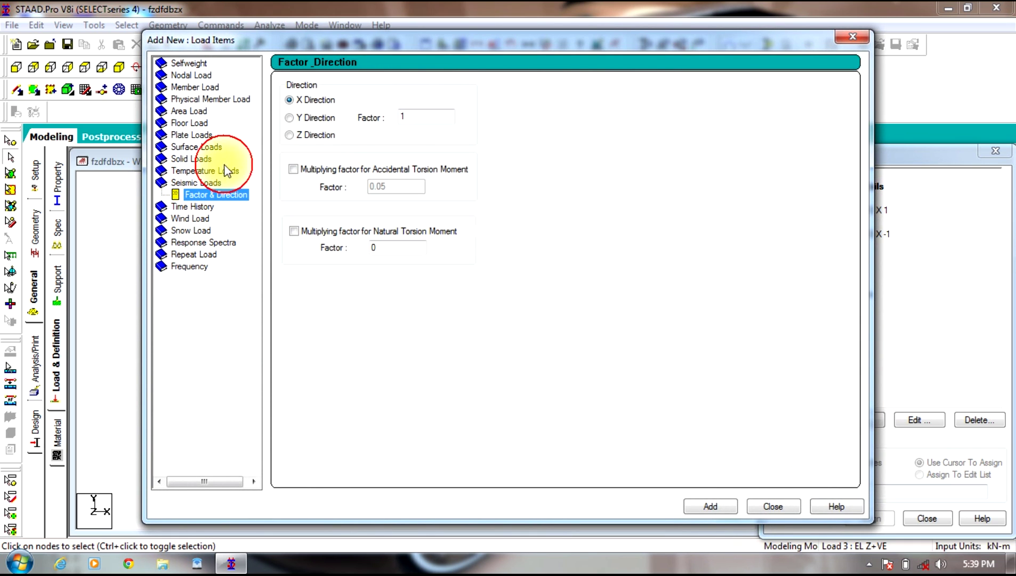
pyautogui.click(287, 136)
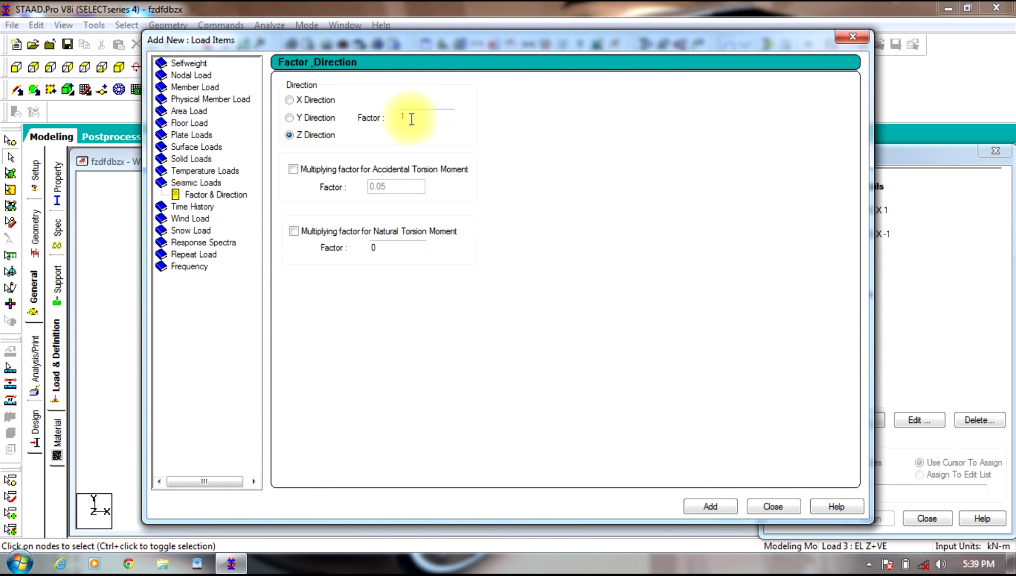
pyautogui.click(727, 512)
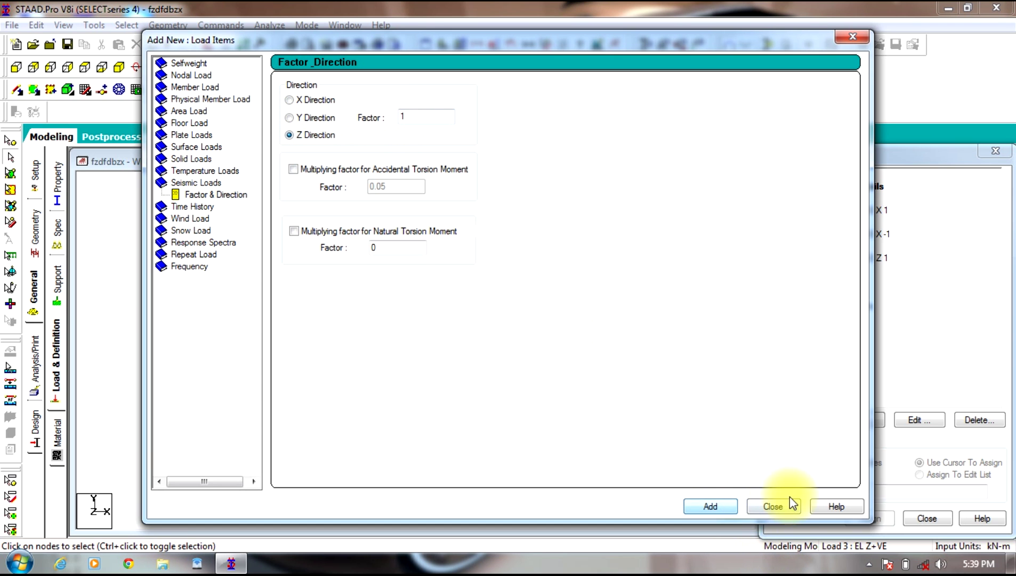
pyautogui.click(784, 508)
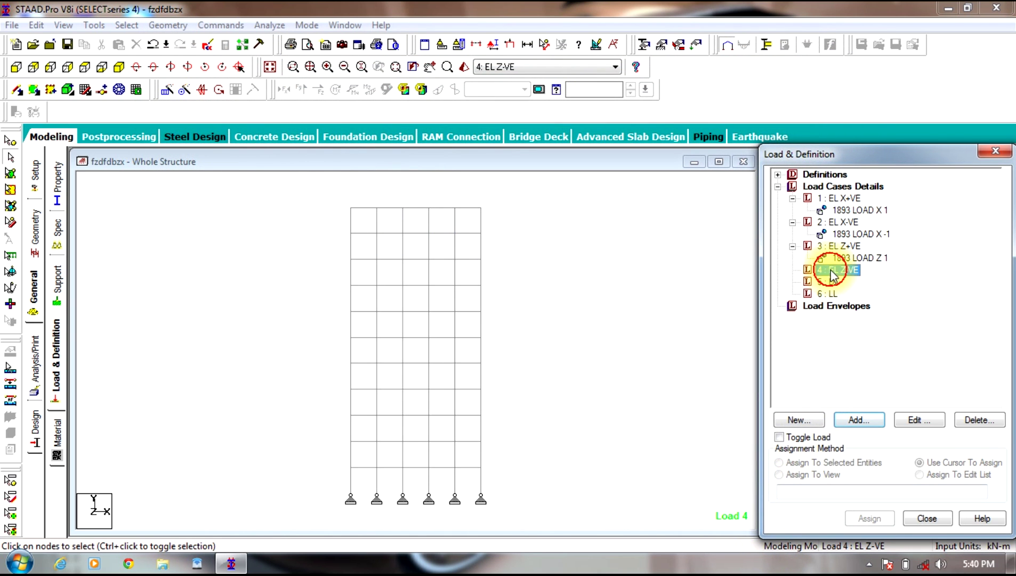
# Step: Add a seismic load in the Z direction with factor -1 to load case EL Z-VE
pyautogui.click(859, 420)
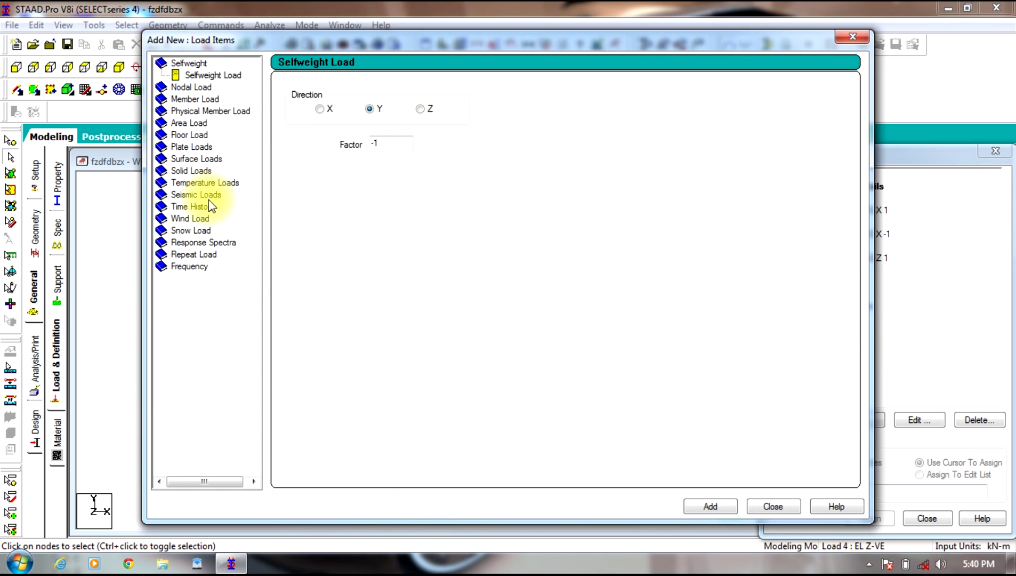
pyautogui.click(567, 318)
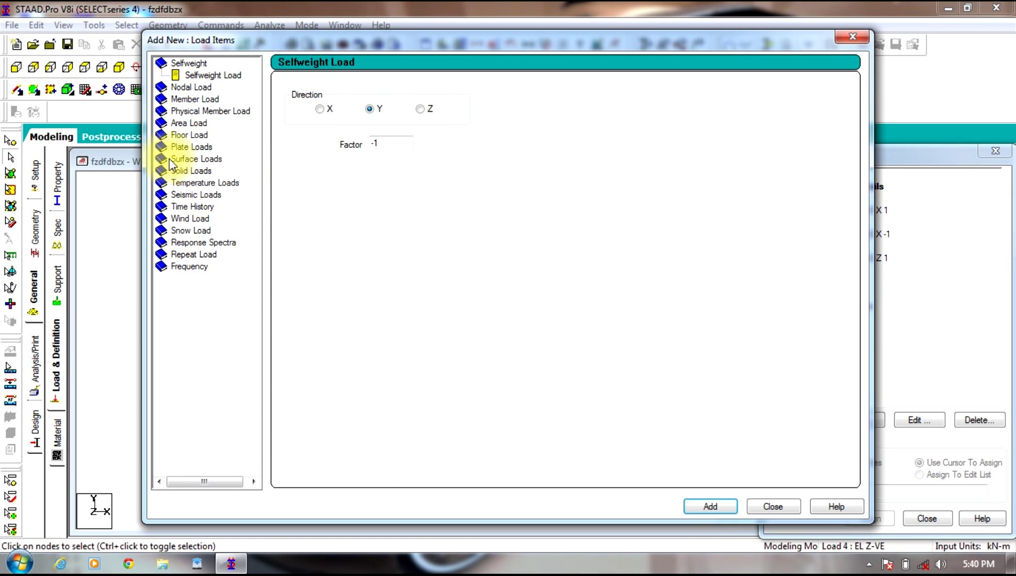
pyautogui.click(196, 194)
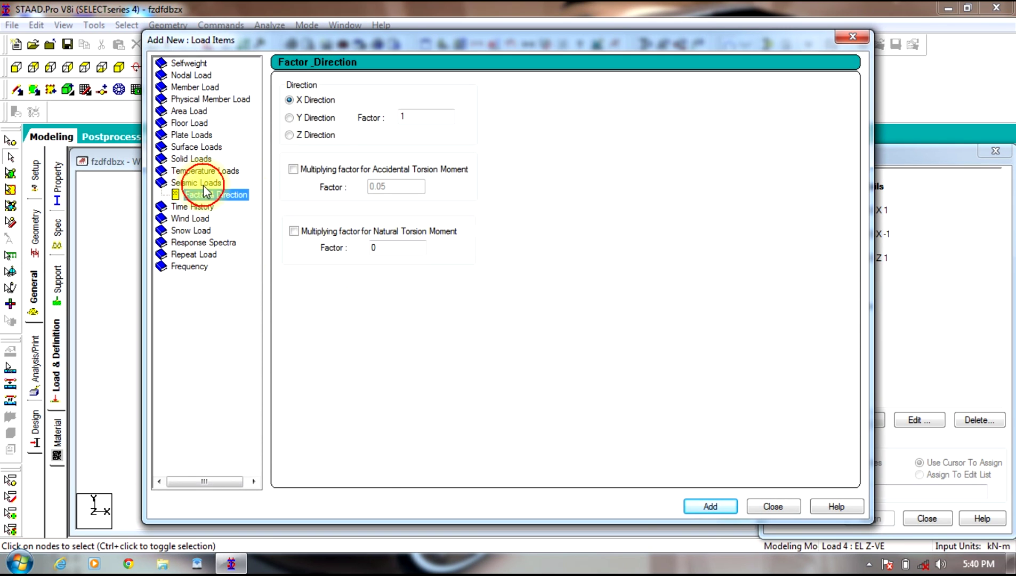
pyautogui.click(332, 135)
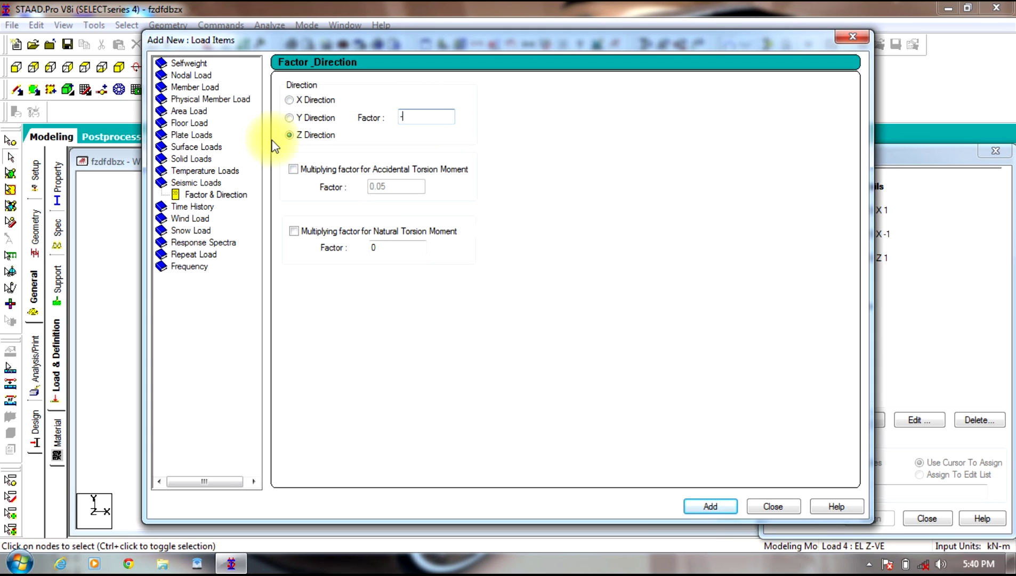
pyautogui.write('-1')
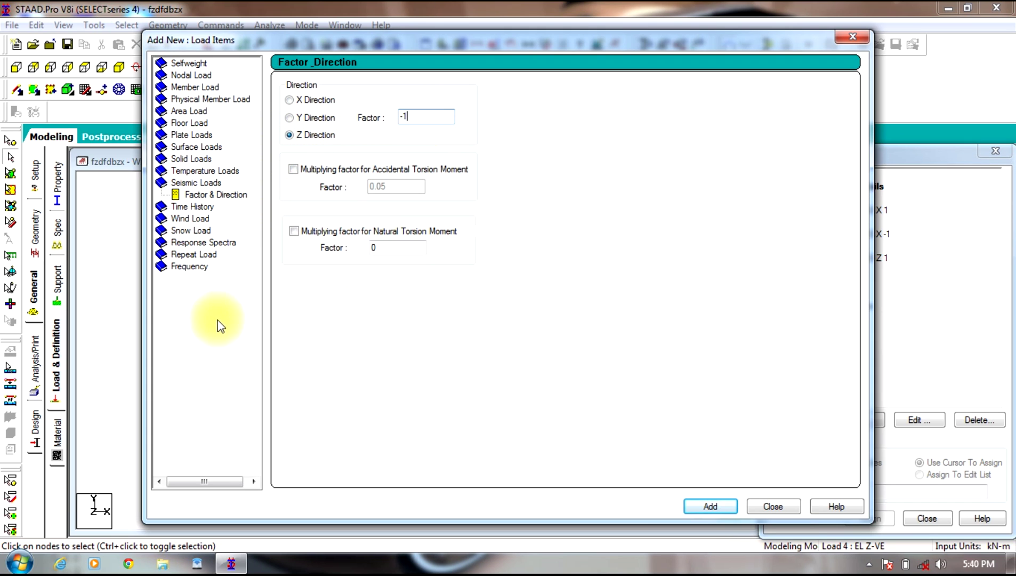
pyautogui.click(693, 503)
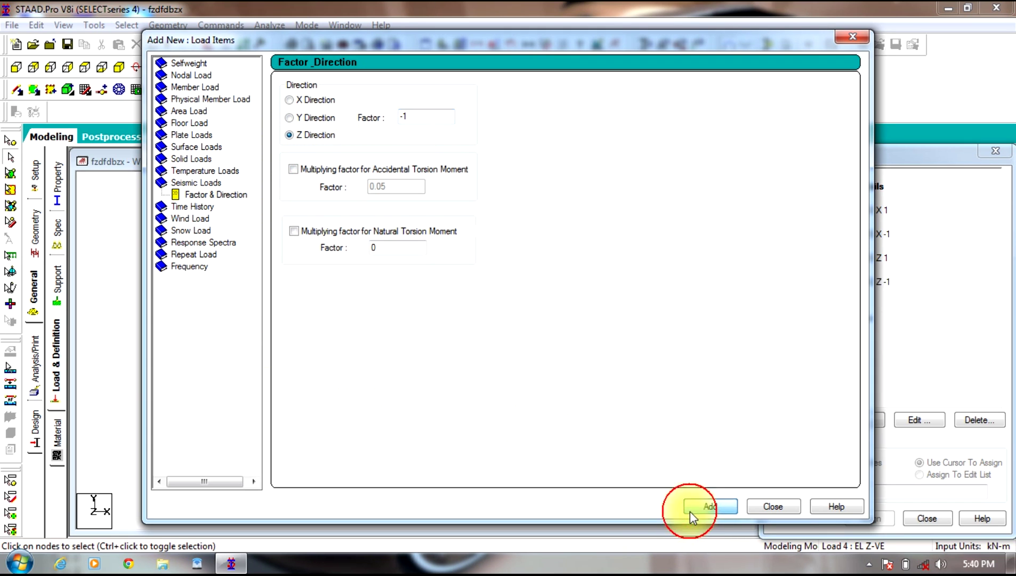
pyautogui.click(752, 508)
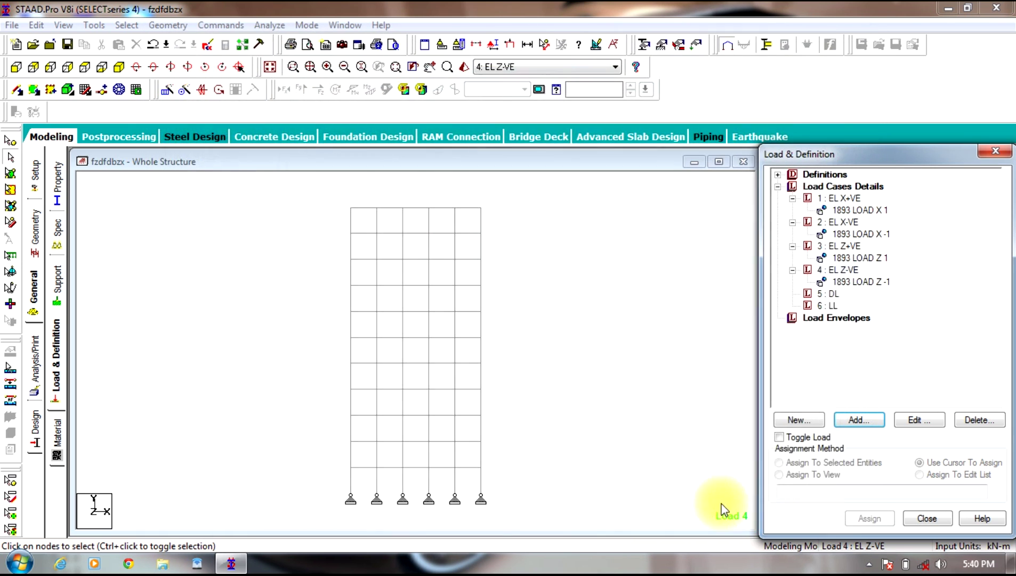
# Step: Add a selfweight load in the Y direction with factor -1 to load case DL
pyautogui.click(831, 295)
pyautogui.click(858, 420)
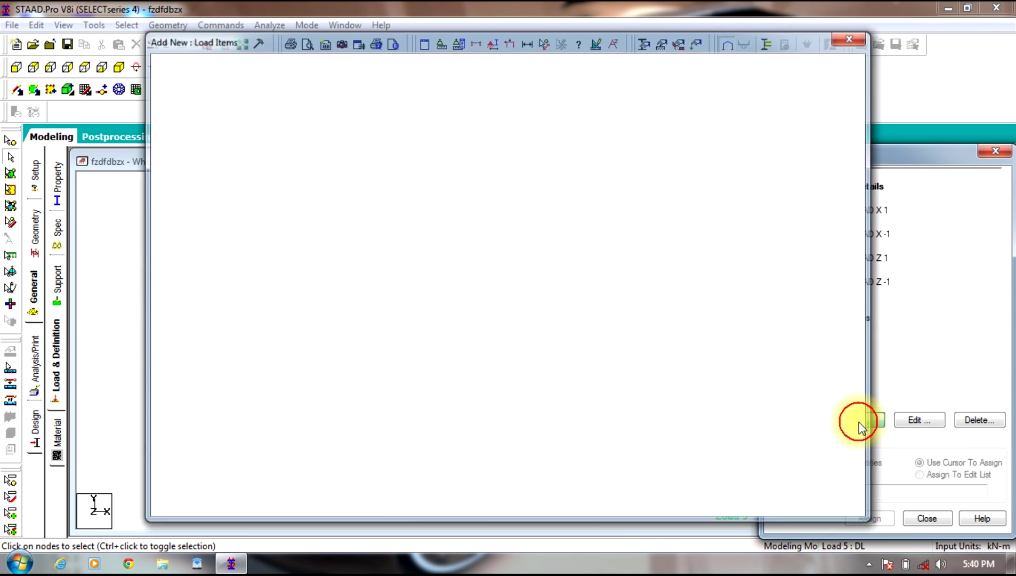
pyautogui.click(193, 75)
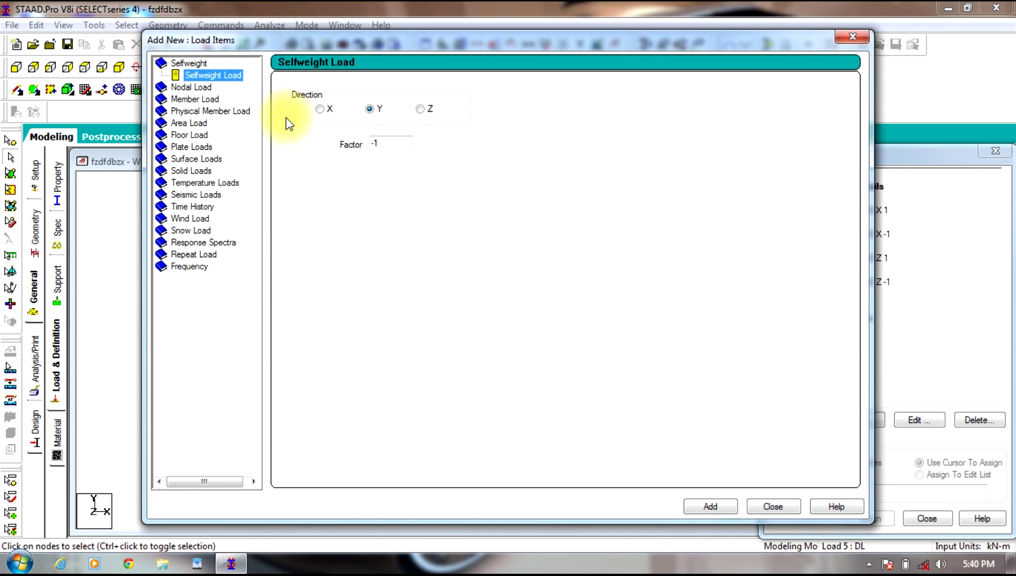
pyautogui.click(711, 504)
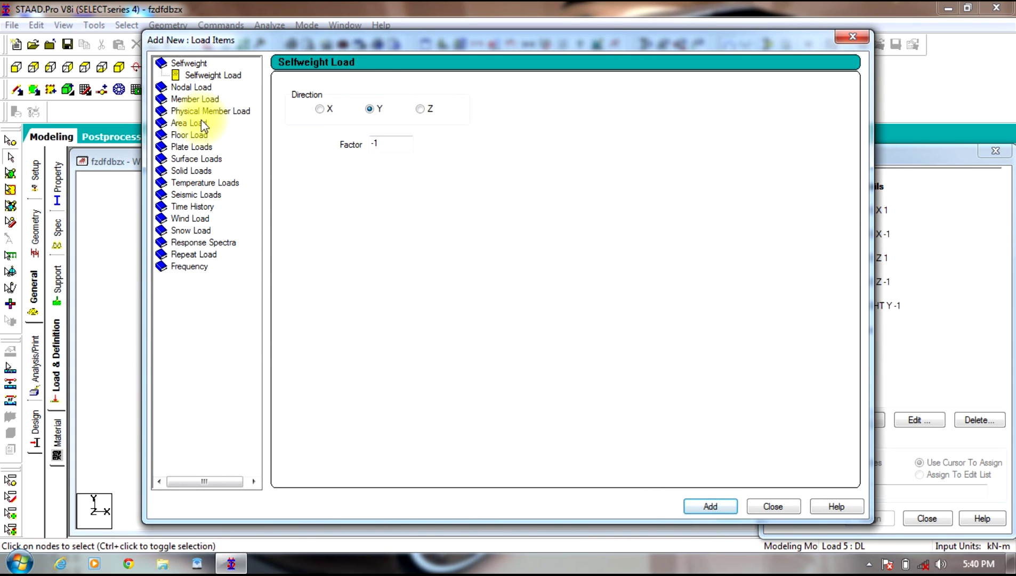
# Step: Add a uniform member force of -6 kN/m in the GY direction to load case DL
pyautogui.click(195, 99)
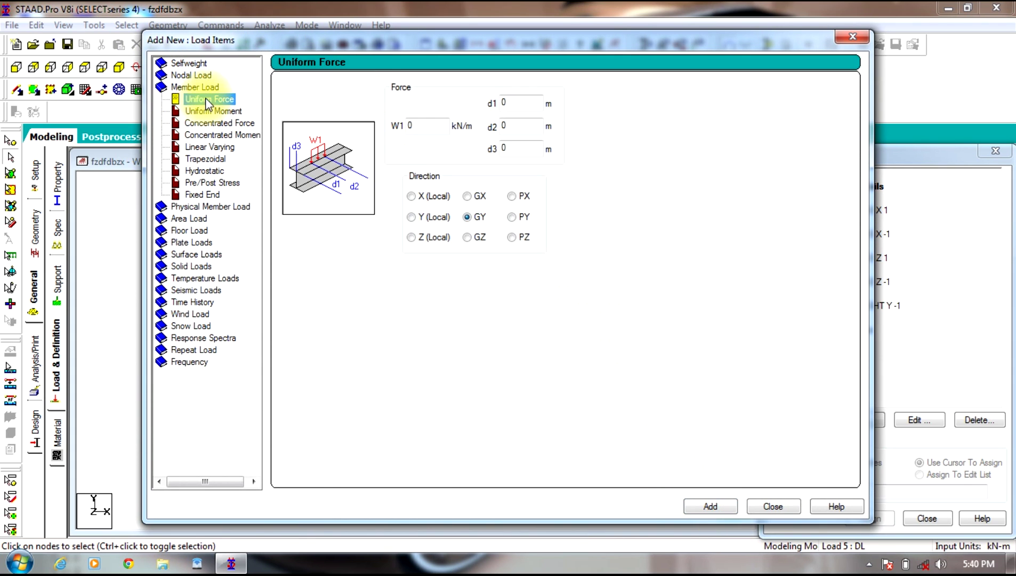
pyautogui.doubleClick(439, 125)
pyautogui.write('-')
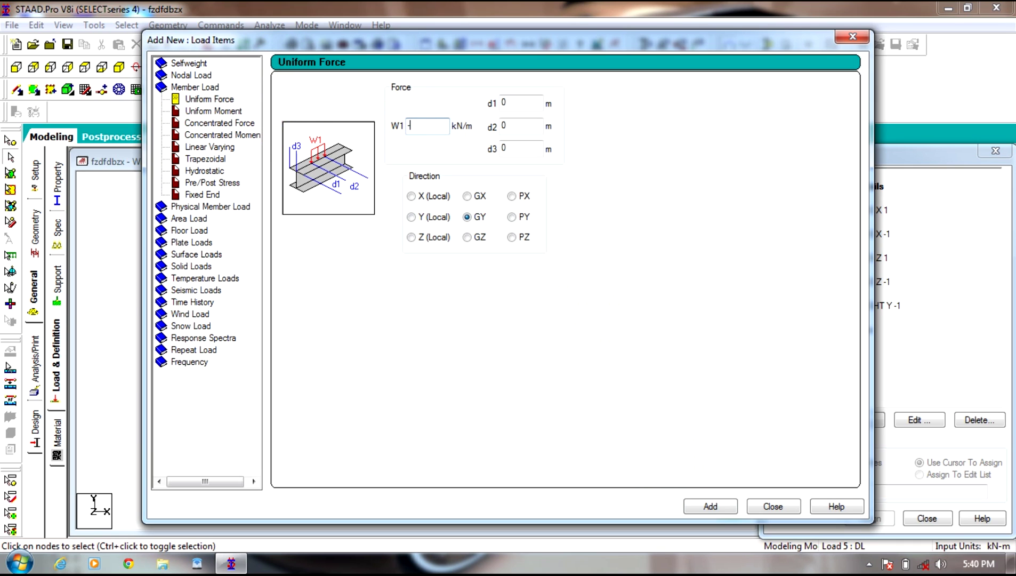
pyautogui.write('6')
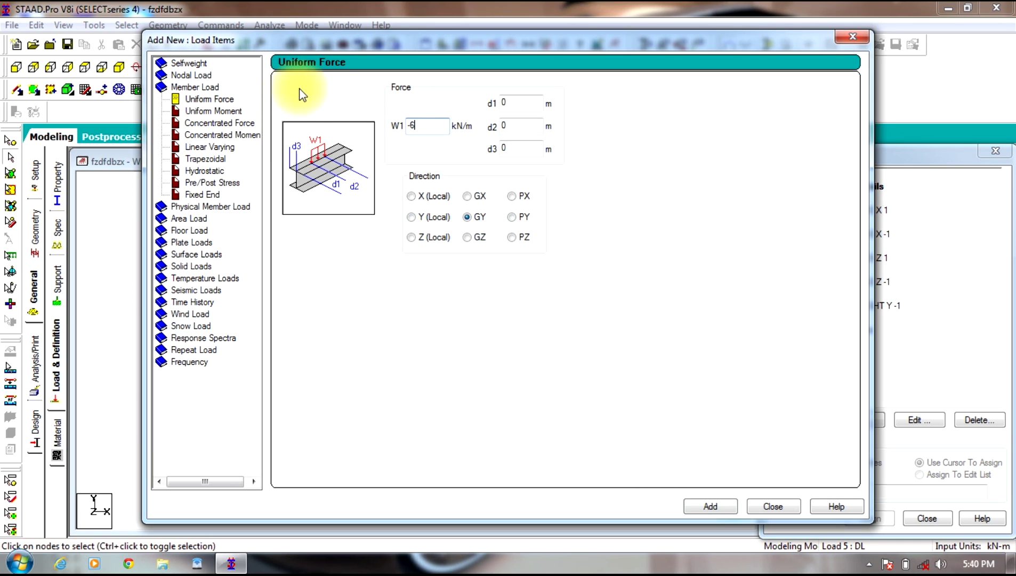
pyautogui.click(709, 507)
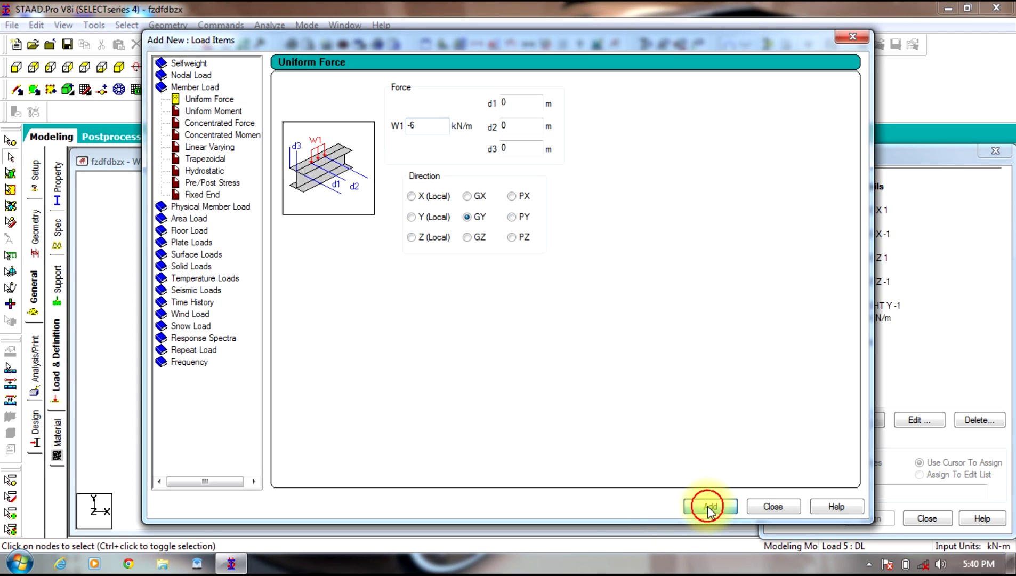
# Step: Add a global Y floor load of -4 kN/m2 to load case DL over a Y range of 3 to 33 m
pyautogui.click(185, 232)
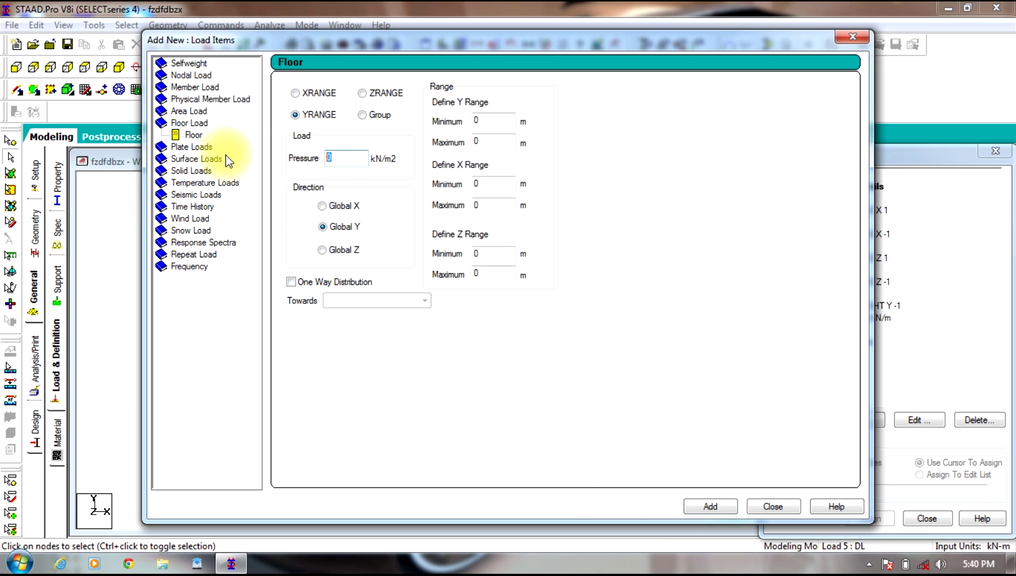
pyautogui.write('-4')
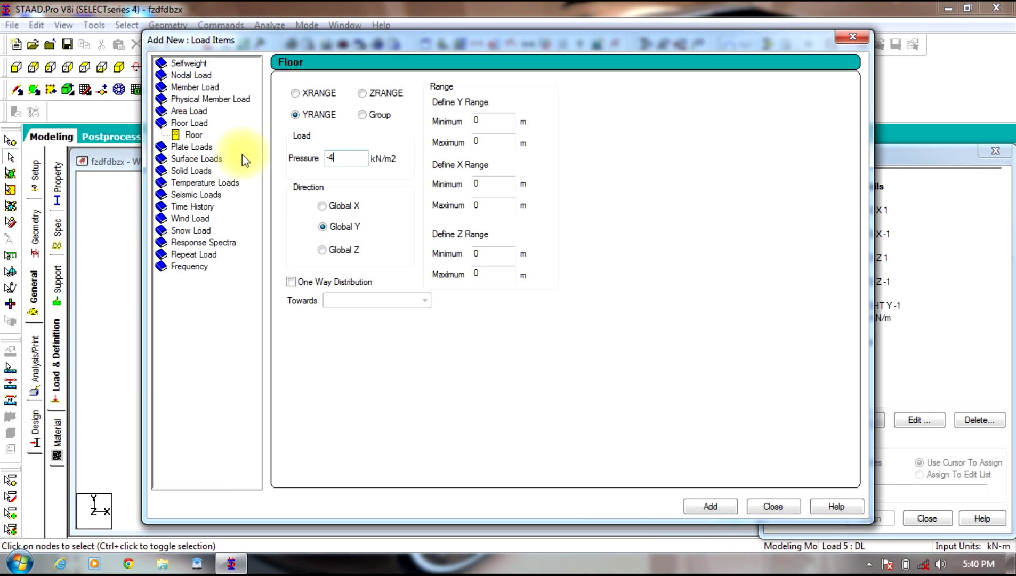
pyautogui.click(457, 122)
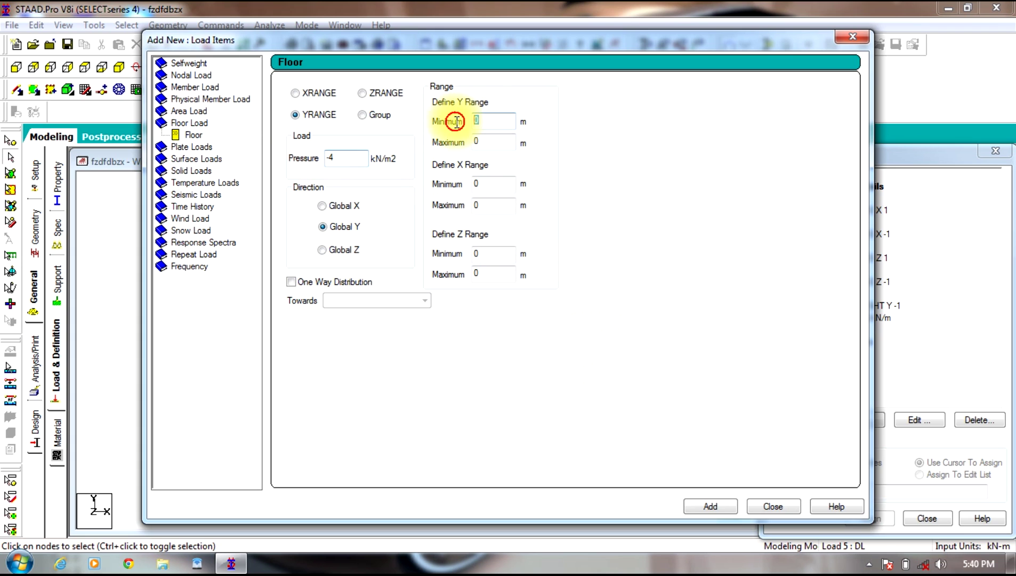
pyautogui.write('3')
pyautogui.click(480, 142)
pyautogui.write('3')
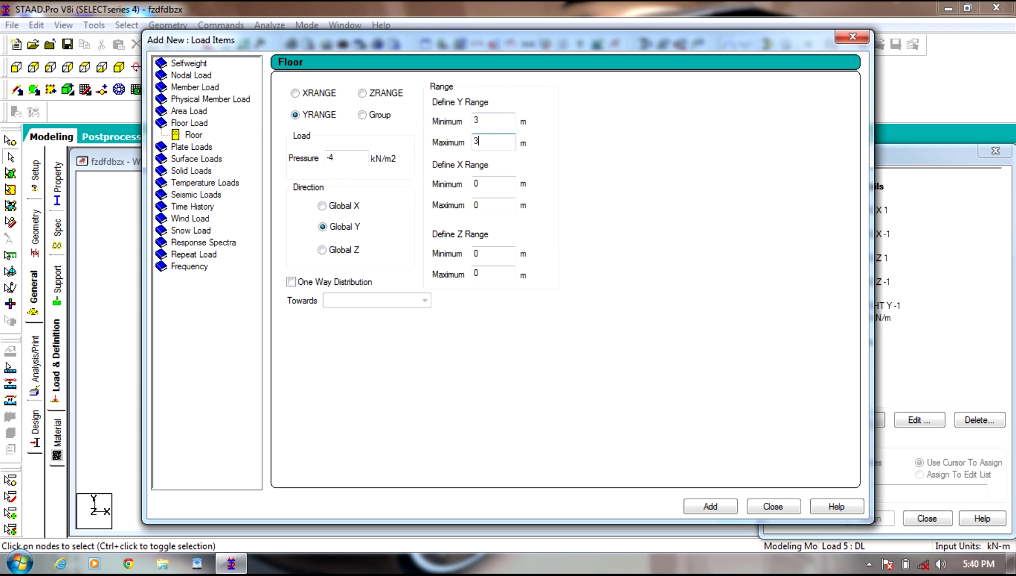
pyautogui.write('3')
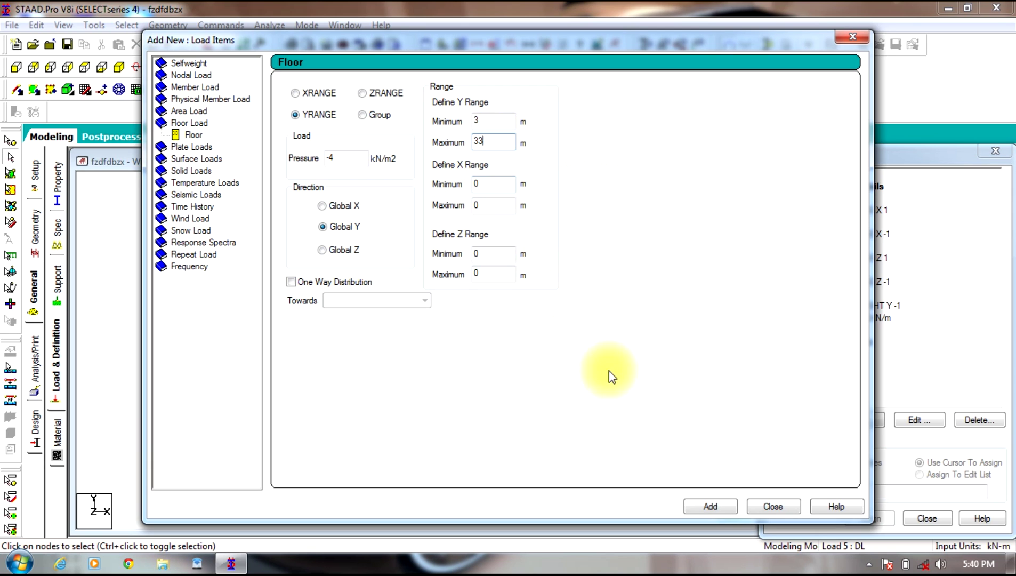
pyautogui.click(712, 506)
pyautogui.click(774, 506)
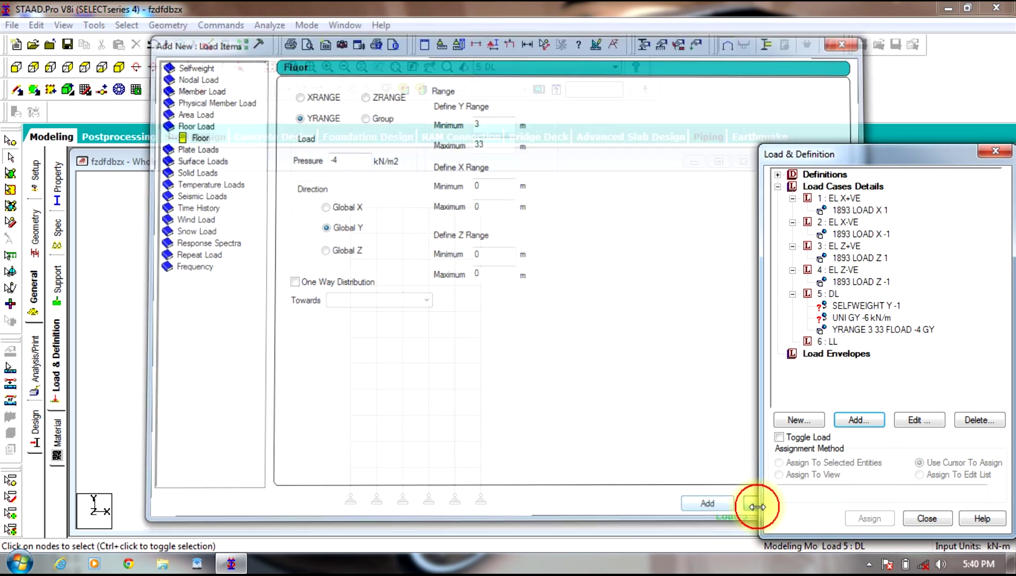
# Step: Assign the DL selfweight load to all beams and columns of the structure
pyautogui.click(834, 306)
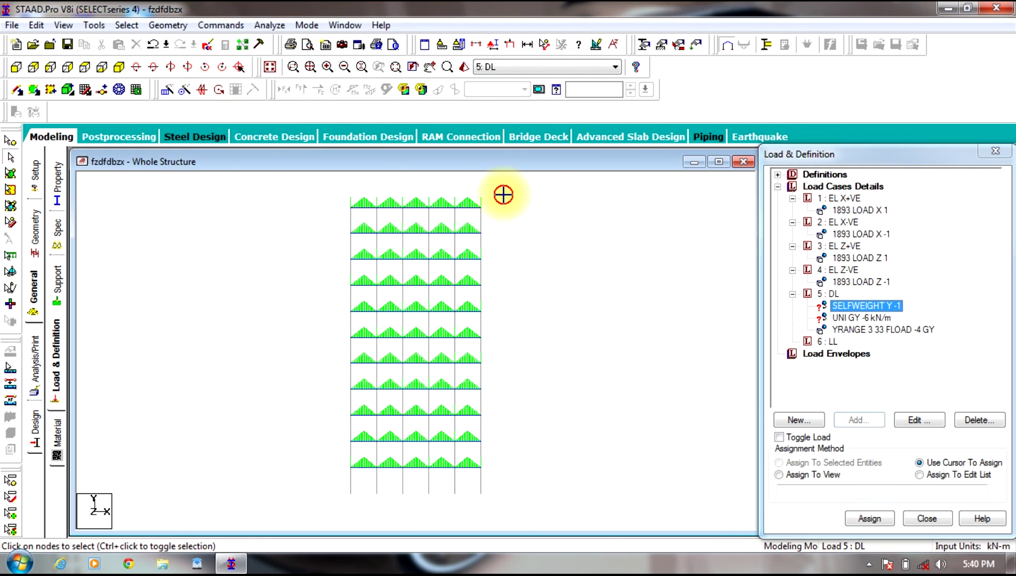
pyautogui.moveTo(504, 191); pyautogui.dragTo(211, 493)
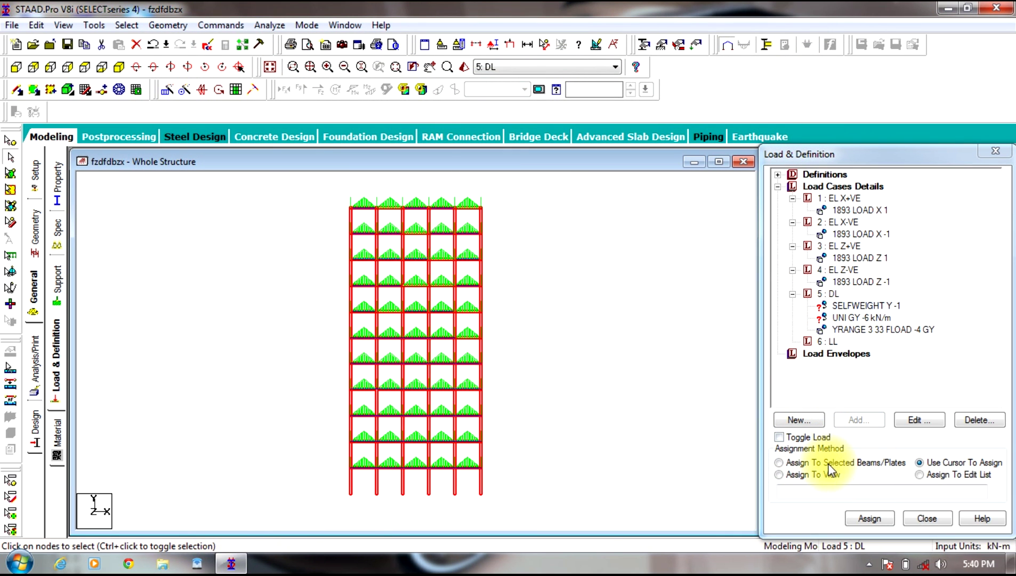
pyautogui.click(779, 462)
pyautogui.click(855, 518)
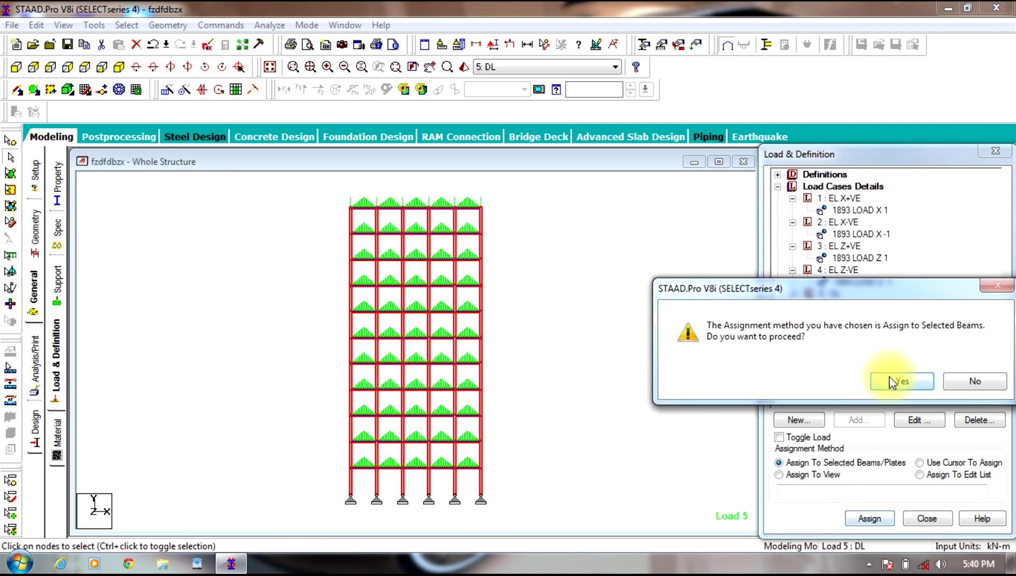
pyautogui.click(836, 381)
# Step: Assign the -6 kN/m GY uniform load of case DL to all beams parallel to the X and Z axes
pyautogui.click(833, 318)
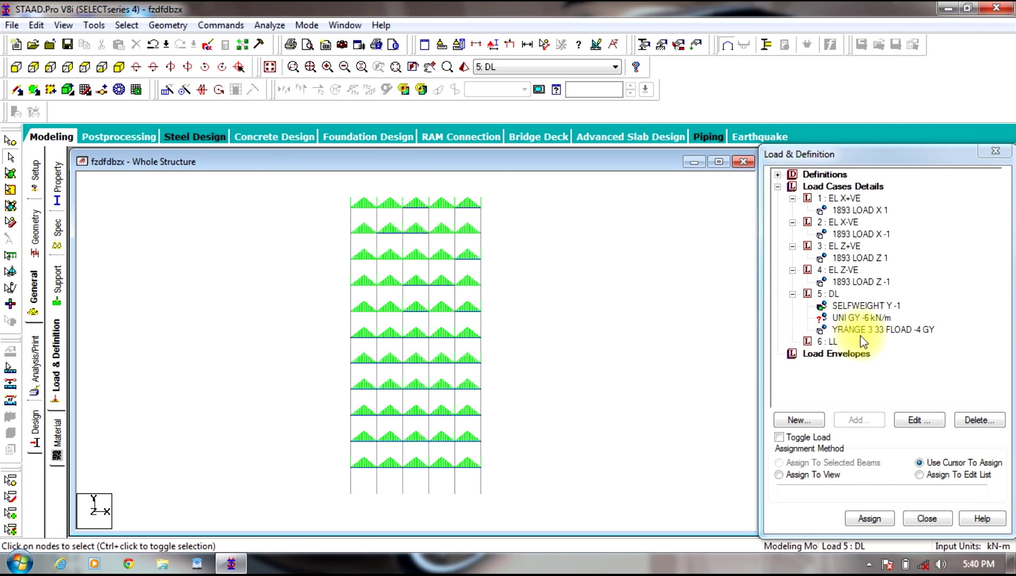
pyautogui.click(856, 318)
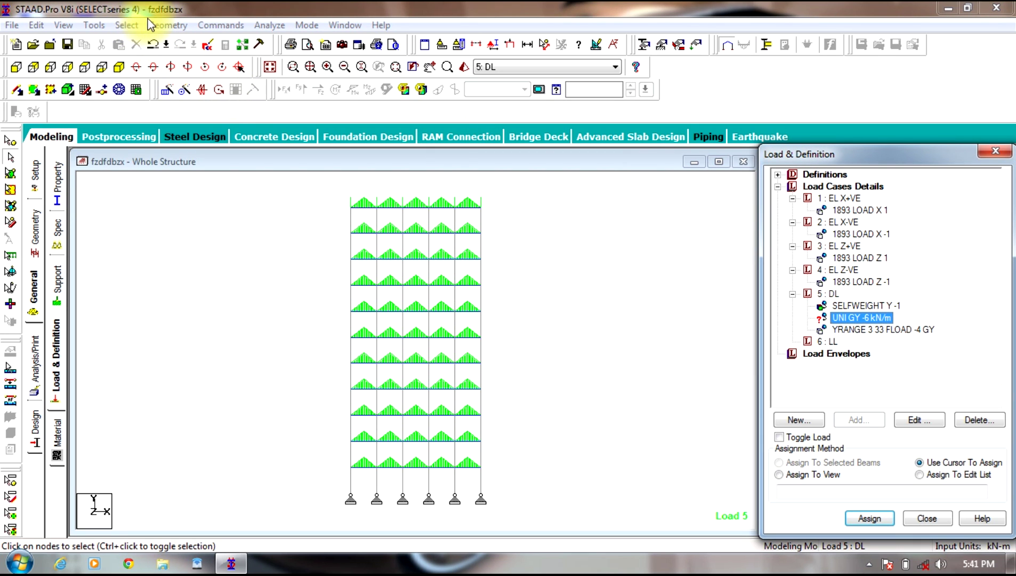
pyautogui.click(127, 26)
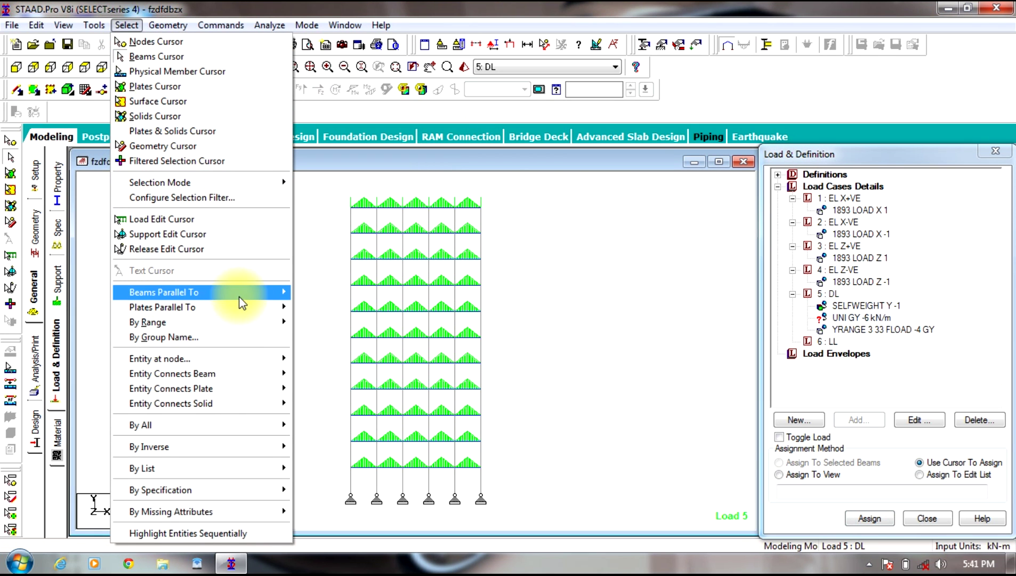
pyautogui.moveTo(272, 296)
pyautogui.click(310, 292)
pyautogui.click(126, 25)
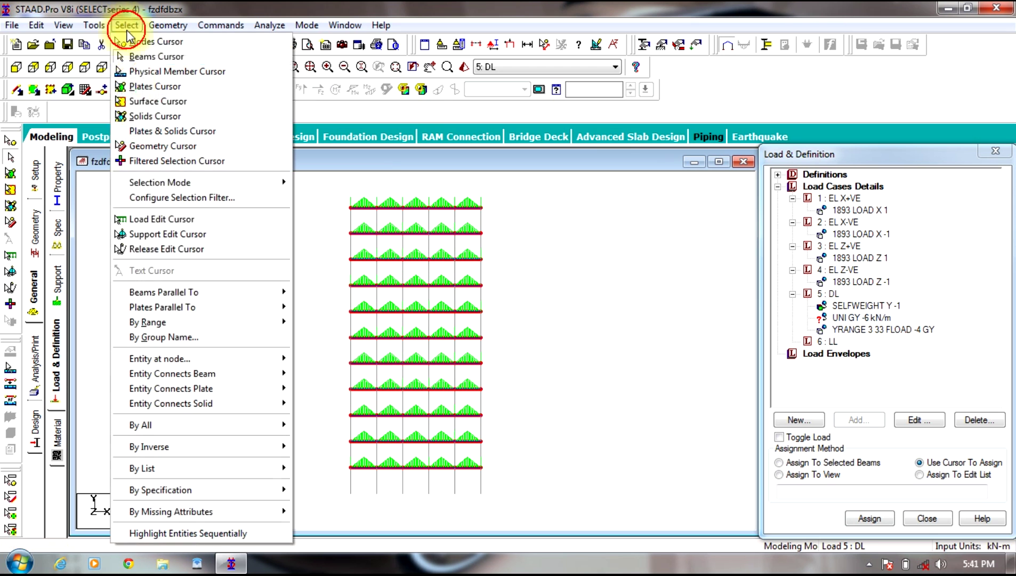
pyautogui.click(309, 323)
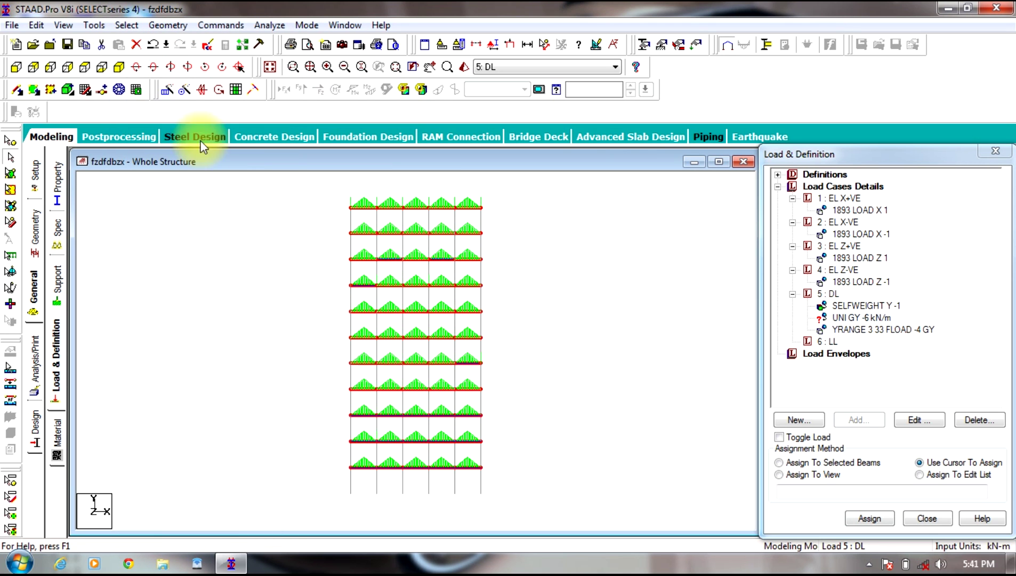
pyautogui.click(119, 67)
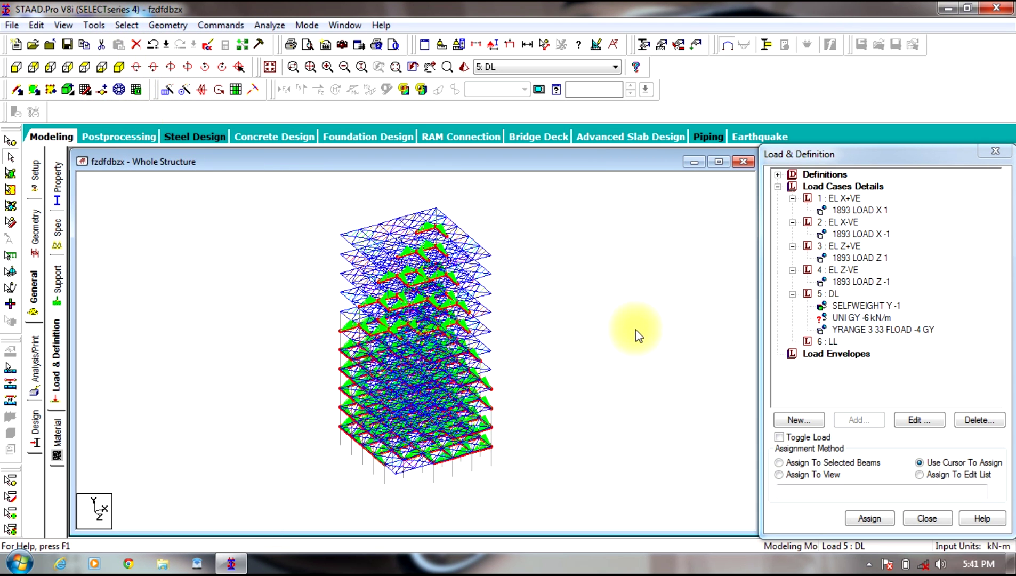
pyautogui.click(844, 466)
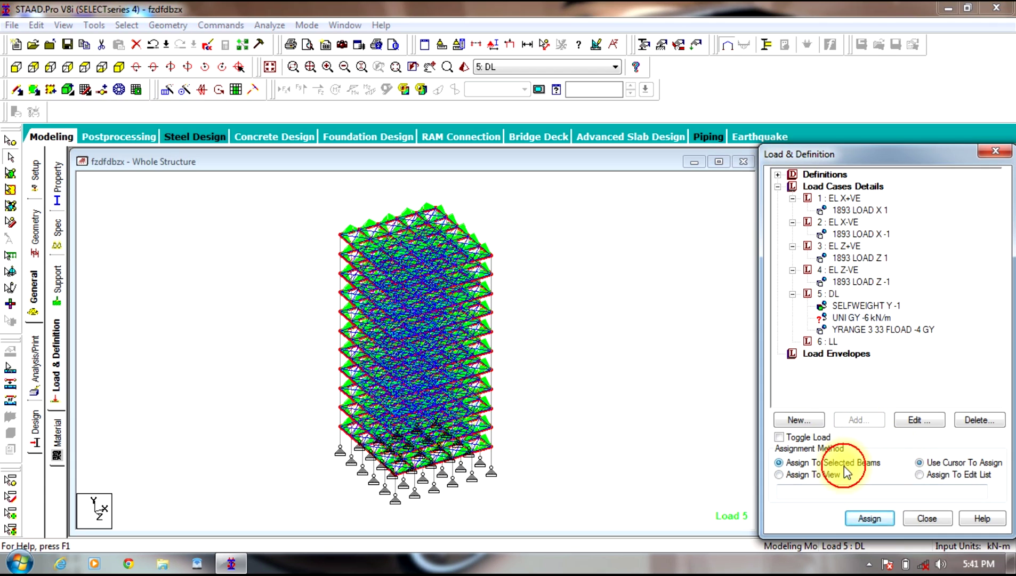
pyautogui.click(862, 520)
pyautogui.click(902, 379)
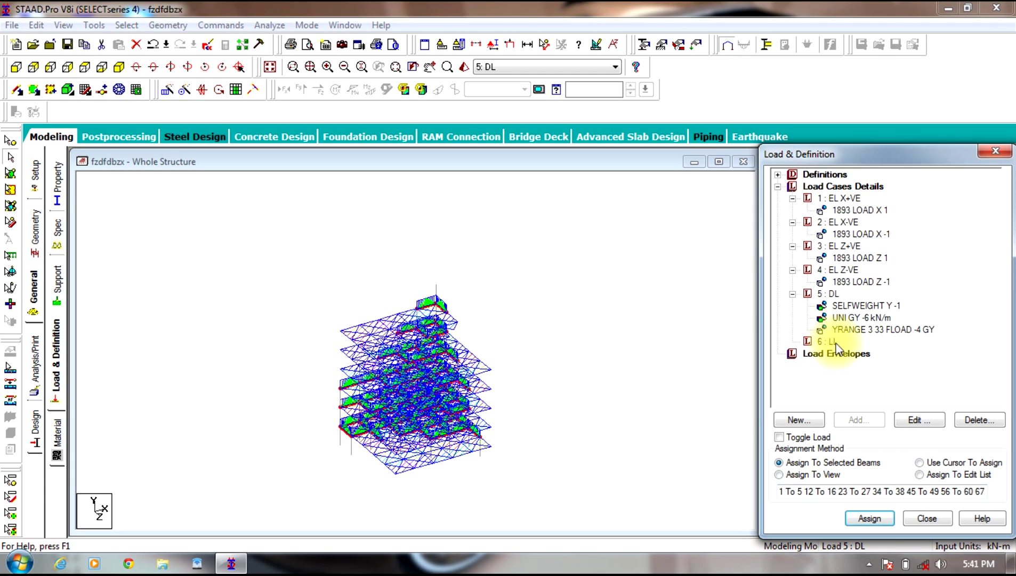
# Step: Start a Y-range floor load for load case LL with a pressure of -2 kN/m2 in the global Y direction
pyautogui.click(792, 294)
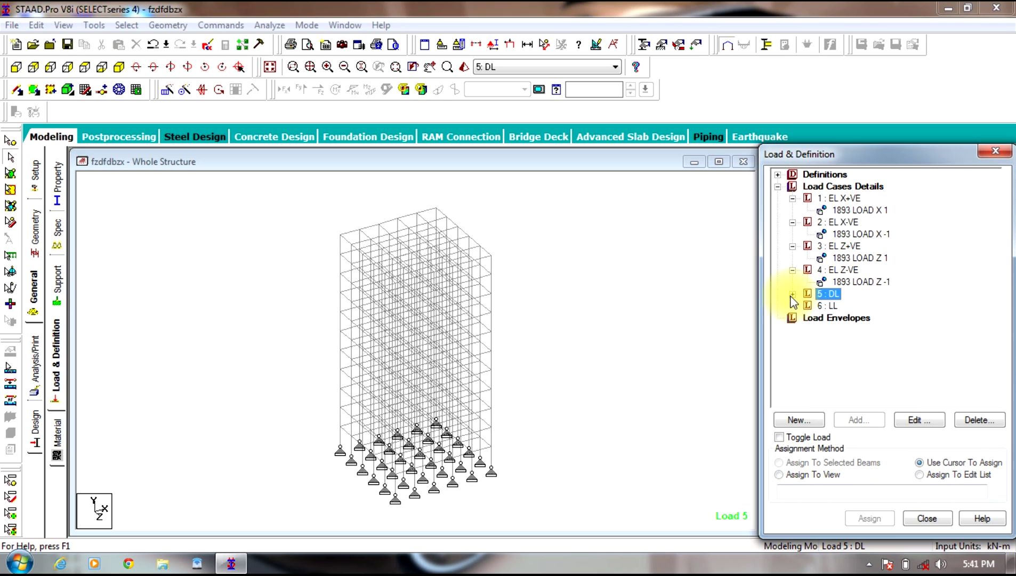
pyautogui.click(859, 421)
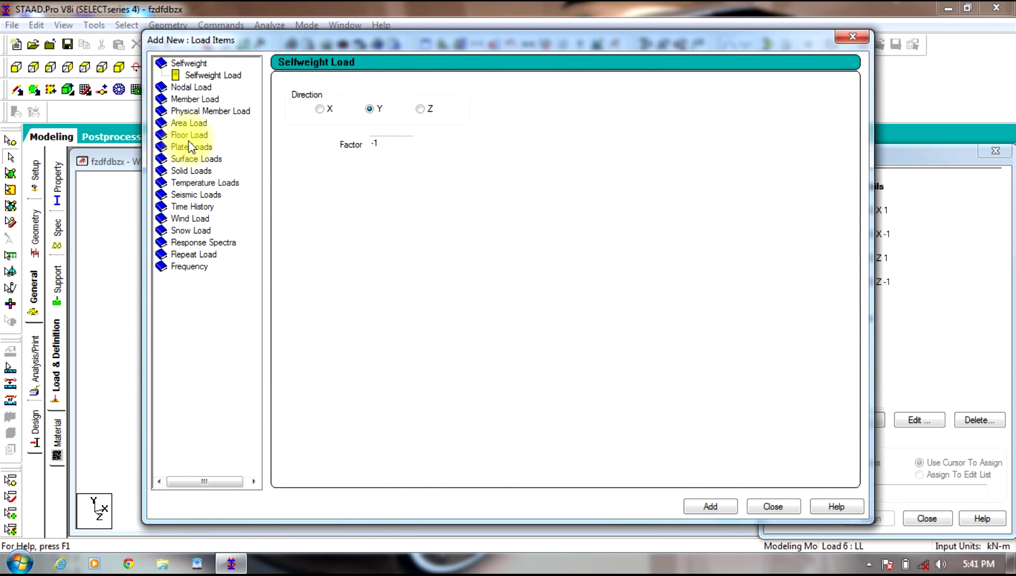
pyautogui.click(189, 135)
pyautogui.click(350, 157)
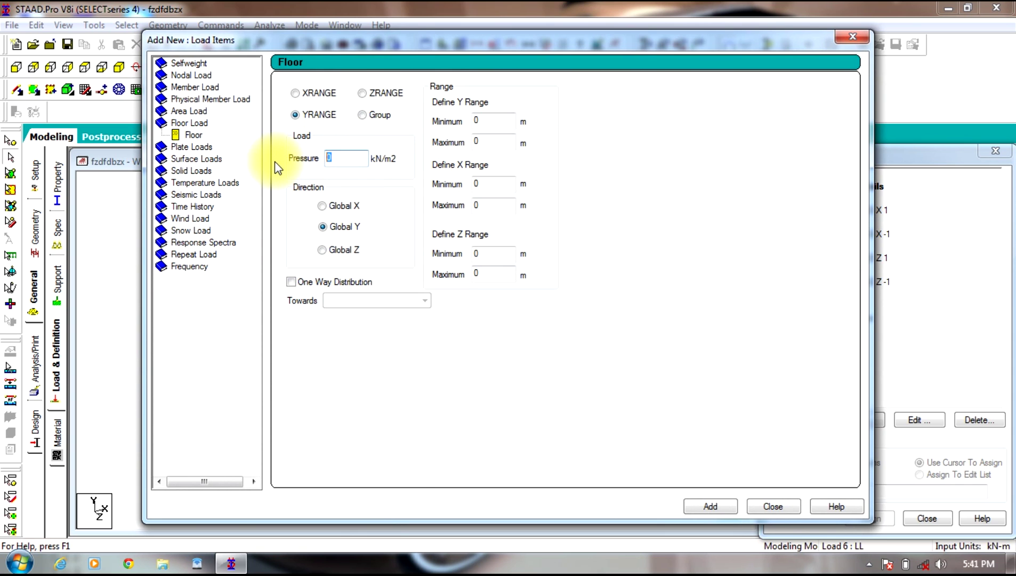
pyautogui.write('-2')
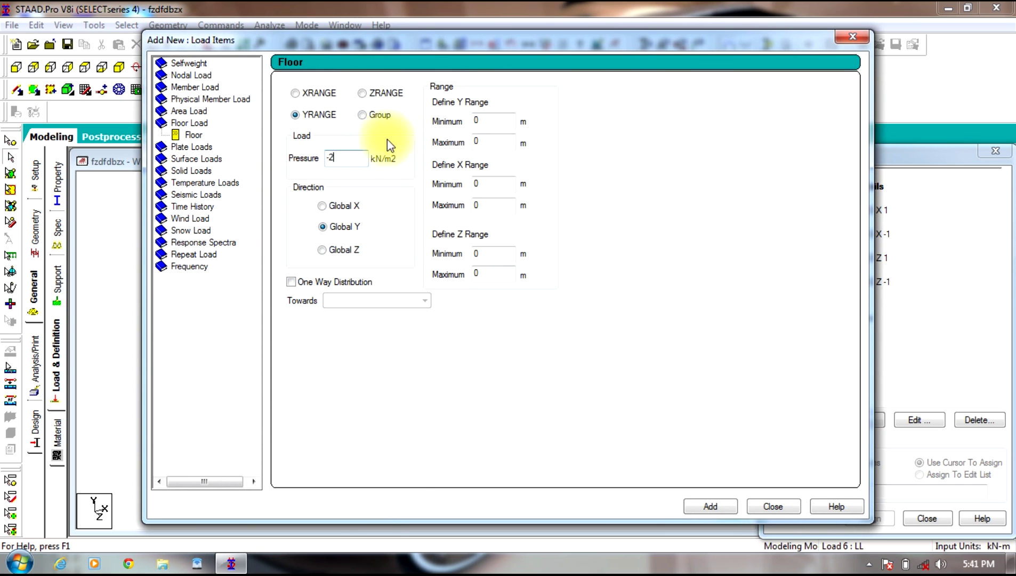
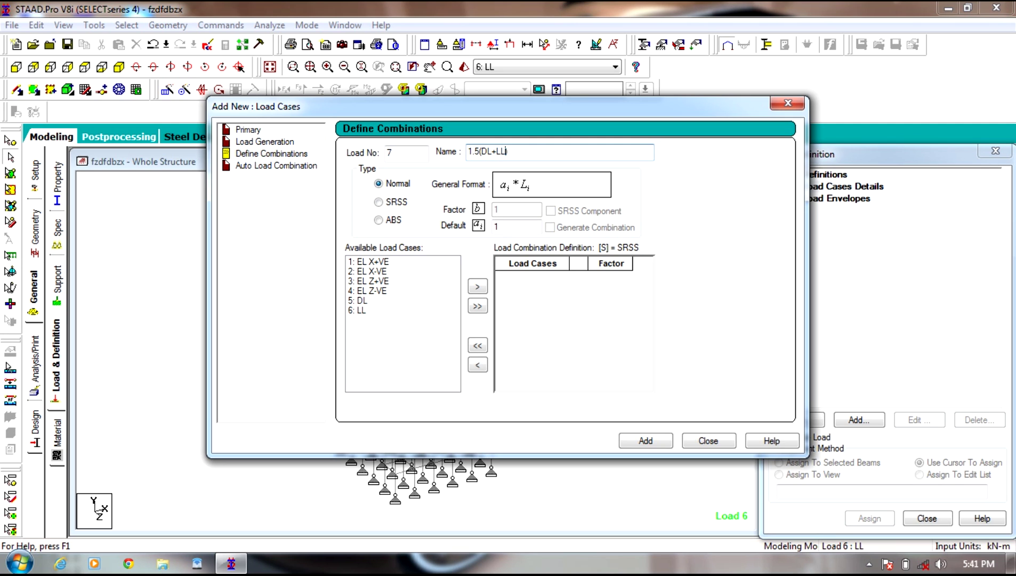
# Step: Complete the name of combination 7 as 1.5(DL+LL+EL X+VE), copy that name, and set the default factor to 1.5
pyautogui.write('EL X+VE')
pyautogui.moveTo(583, 153); pyautogui.dragTo(346, 134)
pyautogui.hotkey('ctrl', 'c')
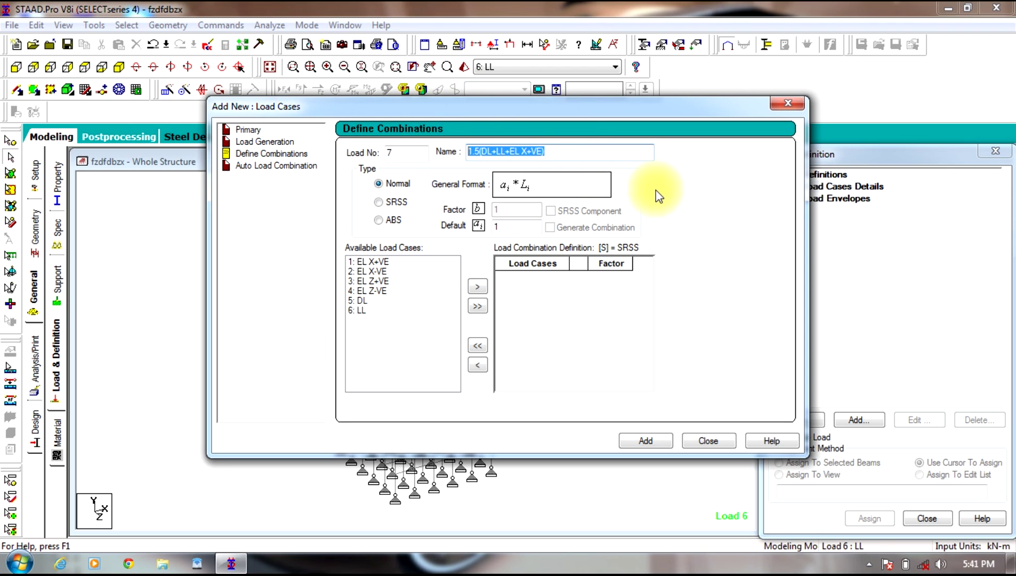
pyautogui.click(516, 222)
pyautogui.write('1.5')
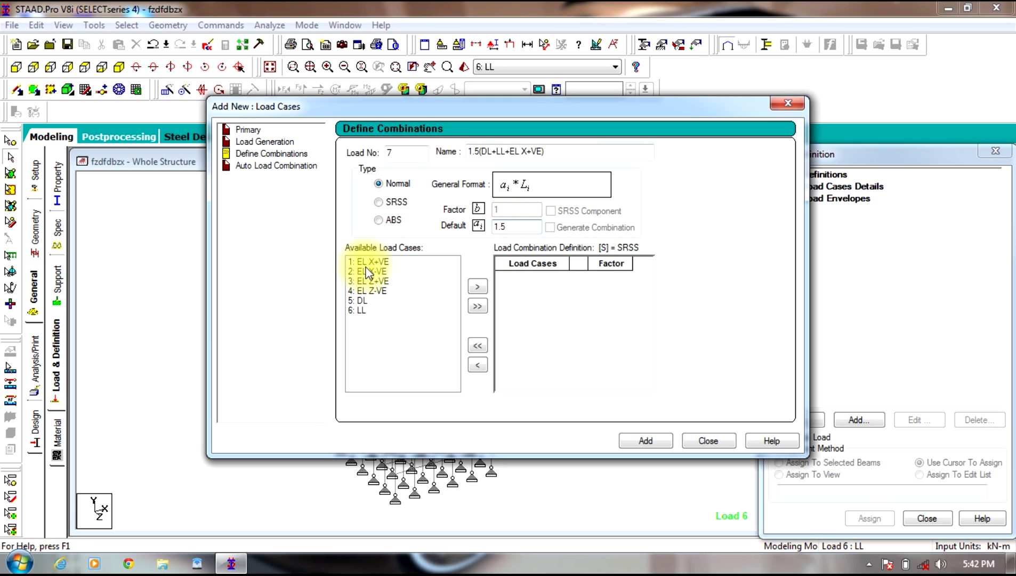
# Step: Include load cases EL X+VE, DL and LL in combination 7 and add the combination
pyautogui.click(356, 310)
pyautogui.keyDown('ctrl'); pyautogui.click(358, 300); pyautogui.keyUp('ctrl')
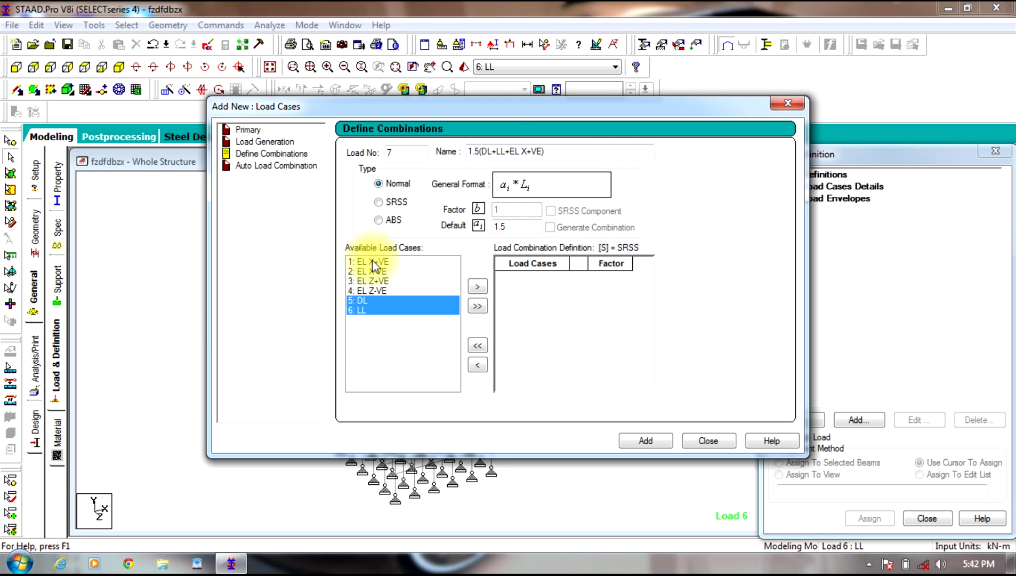
pyautogui.keyDown('ctrl'); pyautogui.click(373, 262); pyautogui.keyUp('ctrl')
pyautogui.click(478, 287)
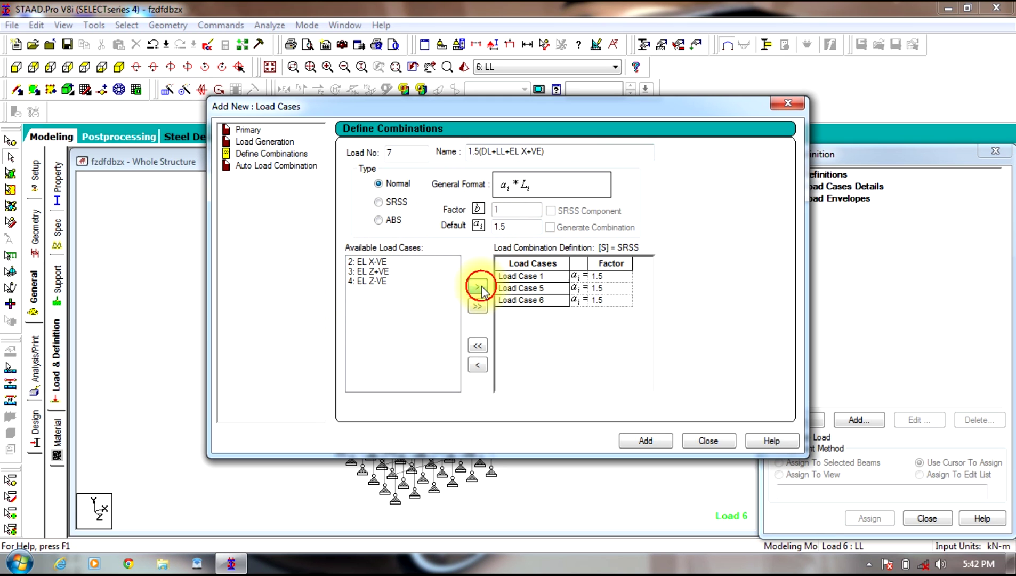
pyautogui.click(646, 442)
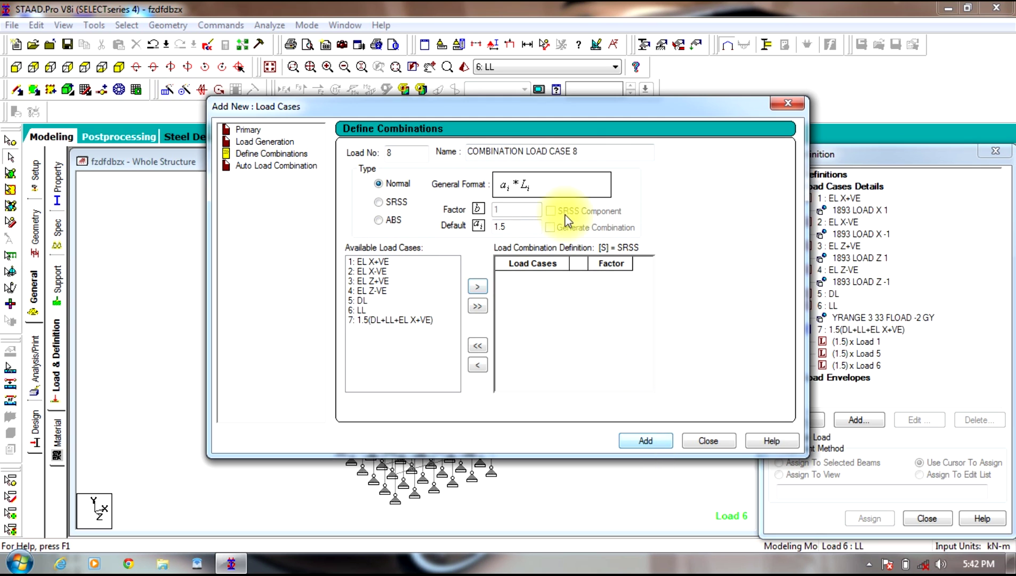
# Step: Name combination 8 1.5(DL+LL+EL Z+VE) by adapting the copied combination name
pyautogui.moveTo(573, 150); pyautogui.dragTo(422, 154)
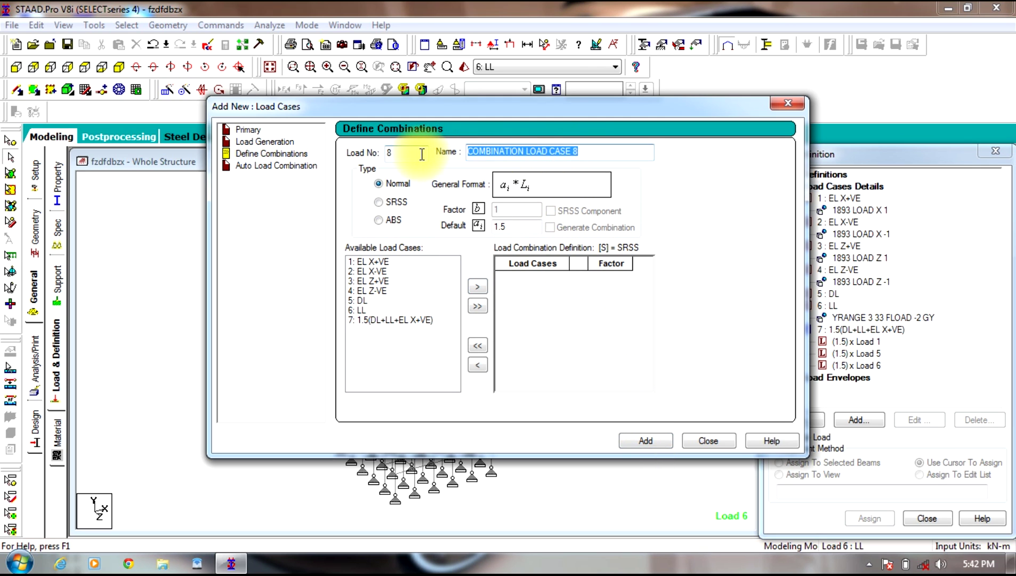
pyautogui.hotkey('ctrl', 'v')
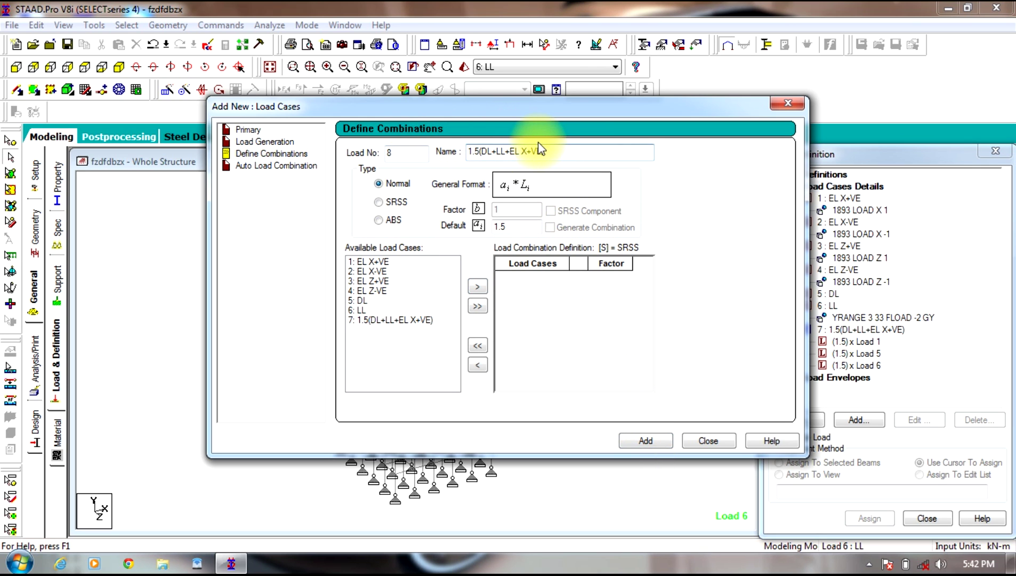
pyautogui.press('BackSpace')
pyautogui.write('Z')
pyautogui.click(577, 155)
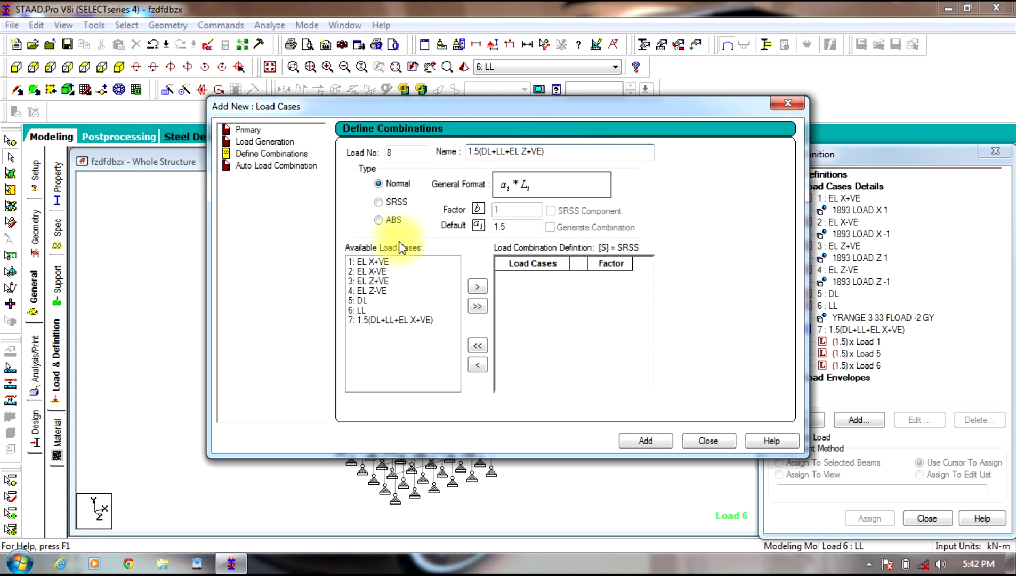
# Step: Include load cases EL Z+VE, DL and LL in combination 8 with factor 1.5 and add the combination
pyautogui.click(374, 281)
pyautogui.keyDown('ctrl'); pyautogui.click(366, 300); pyautogui.keyUp('ctrl')
pyautogui.keyDown('ctrl'); pyautogui.click(426, 309); pyautogui.keyUp('ctrl')
pyautogui.click(477, 287)
pyautogui.click(645, 440)
# Step: Name combination 9 1.2(DL+LL-EL X-VE) by adapting the copied combination name
pyautogui.moveTo(586, 151); pyautogui.dragTo(364, 153)
pyautogui.hotkey('ctrl', 'v')
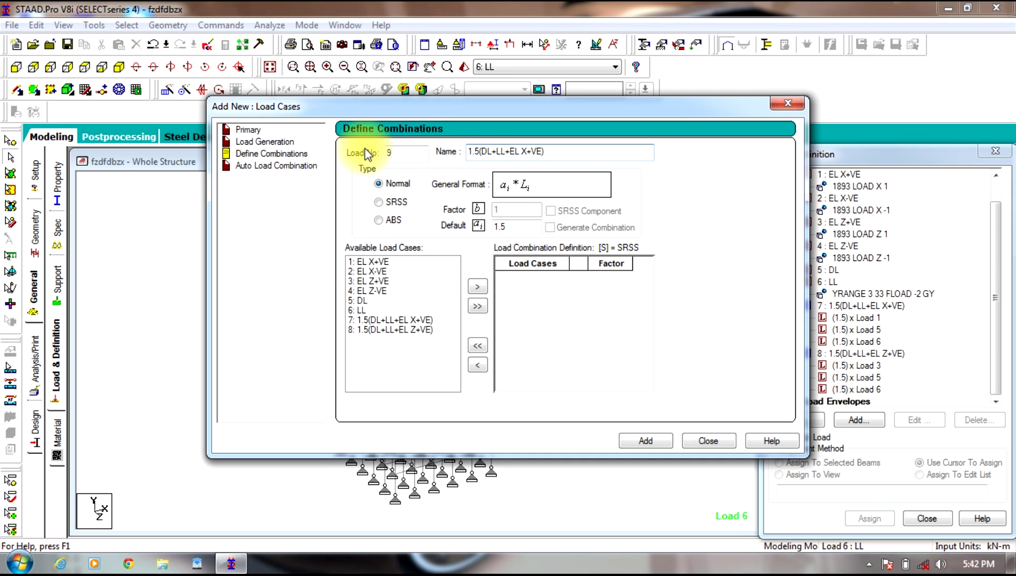
pyautogui.click(480, 153)
pyautogui.press('BackSpace')
pyautogui.write('2')
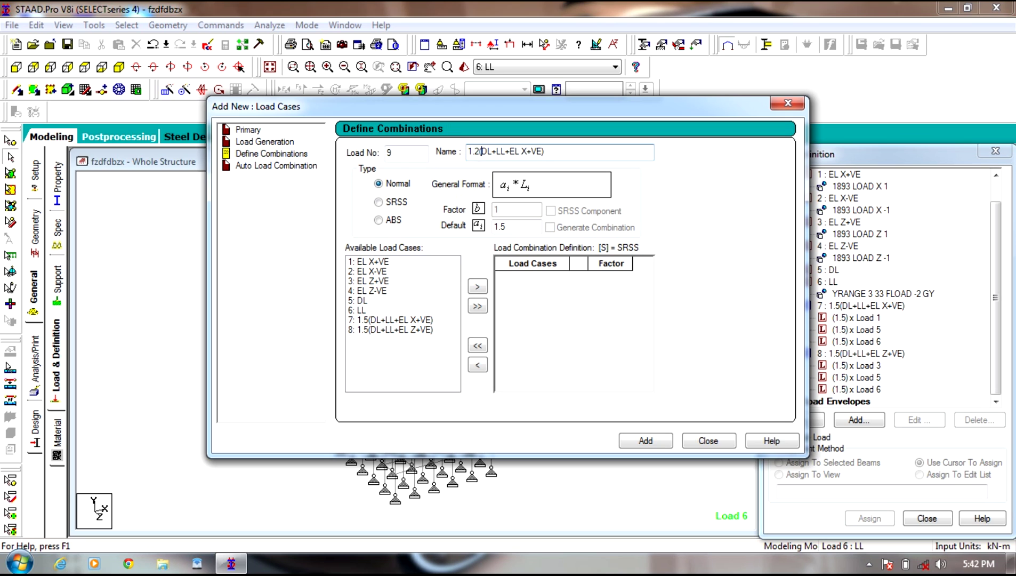
pyautogui.press('BackSpace')
pyautogui.write('-')
pyautogui.press('BackSpace')
pyautogui.write('-')
# Step: Set the default factor to 1.2 and include load cases DL and LL in combination 9
pyautogui.click(522, 226)
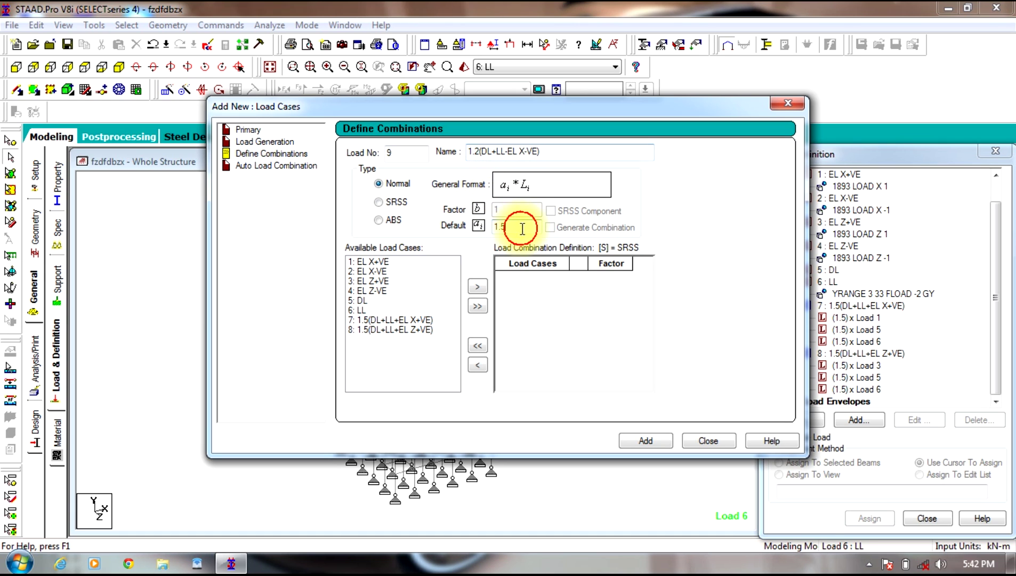
pyautogui.write('.2')
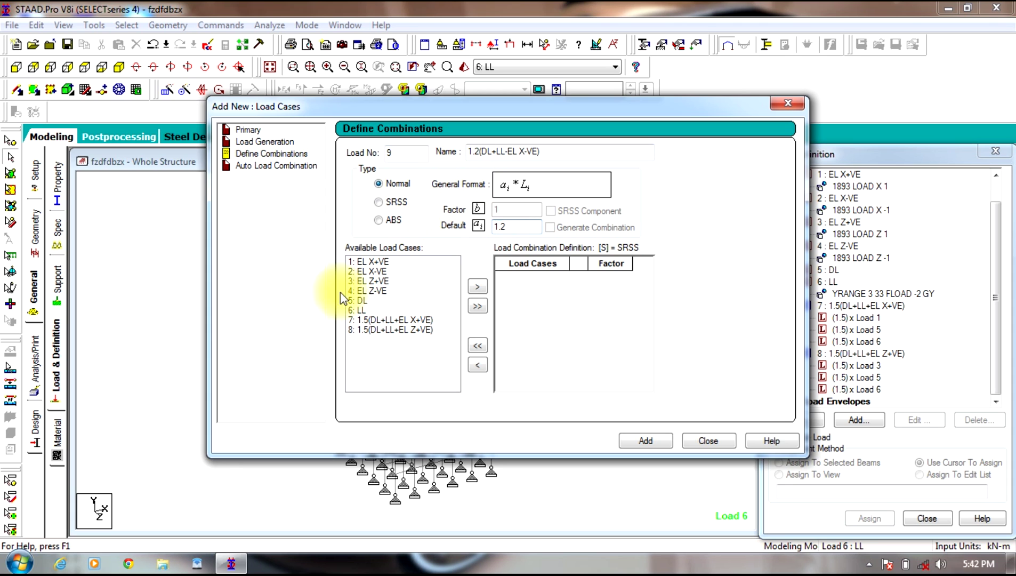
pyautogui.click(362, 300)
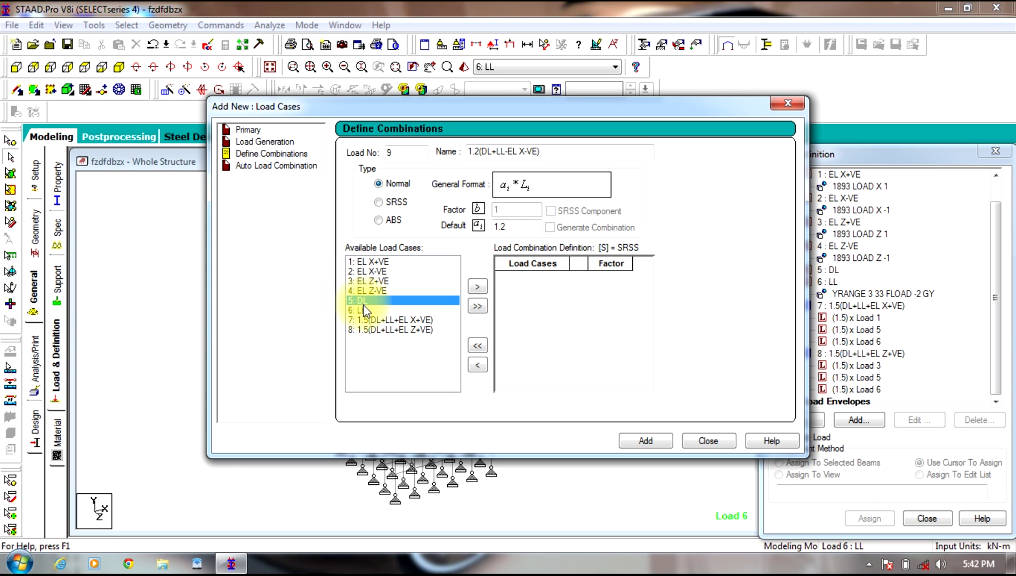
pyautogui.keyDown('shift'); pyautogui.click(365, 310); pyautogui.keyUp('shift')
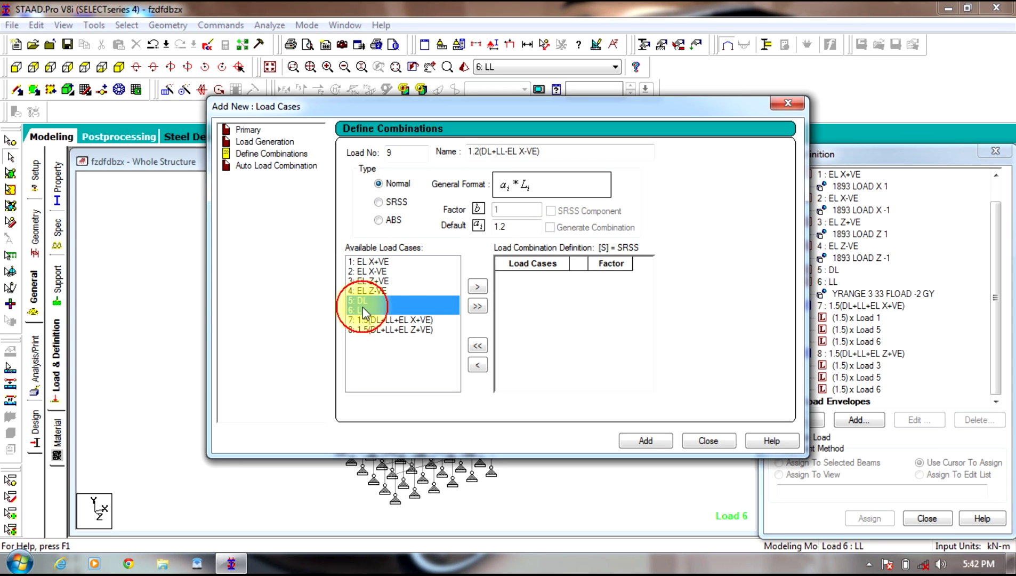
pyautogui.click(477, 287)
# Step: Include load case EL X-VE in combination 9 with factor -1.2 and add the combination
pyautogui.click(495, 228)
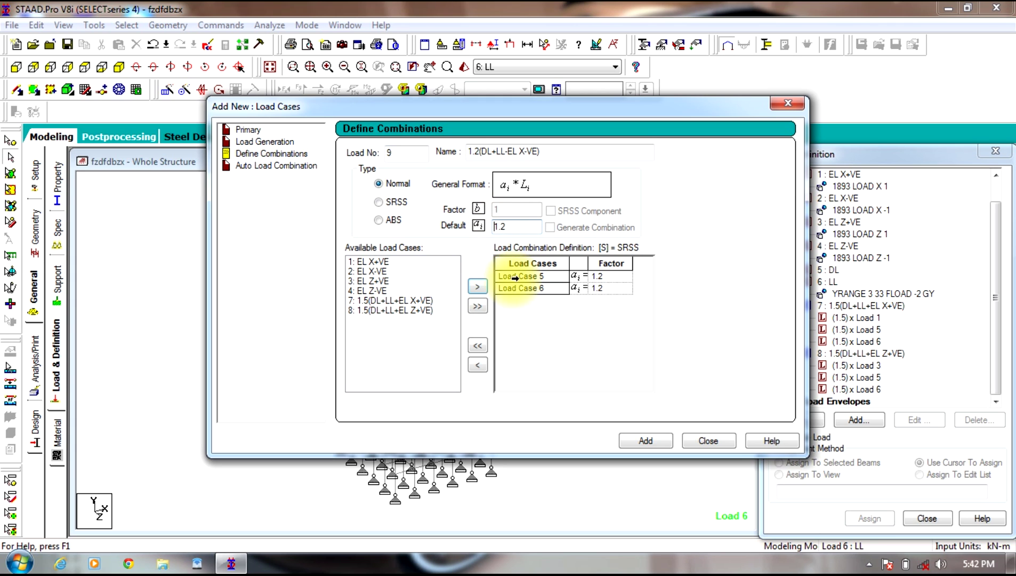
pyautogui.write('-')
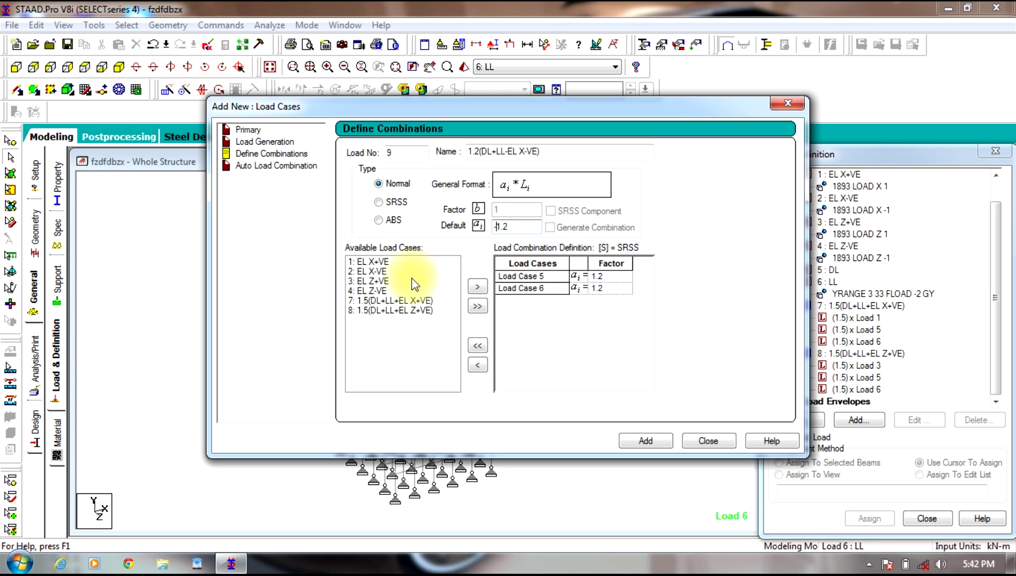
pyautogui.click(370, 269)
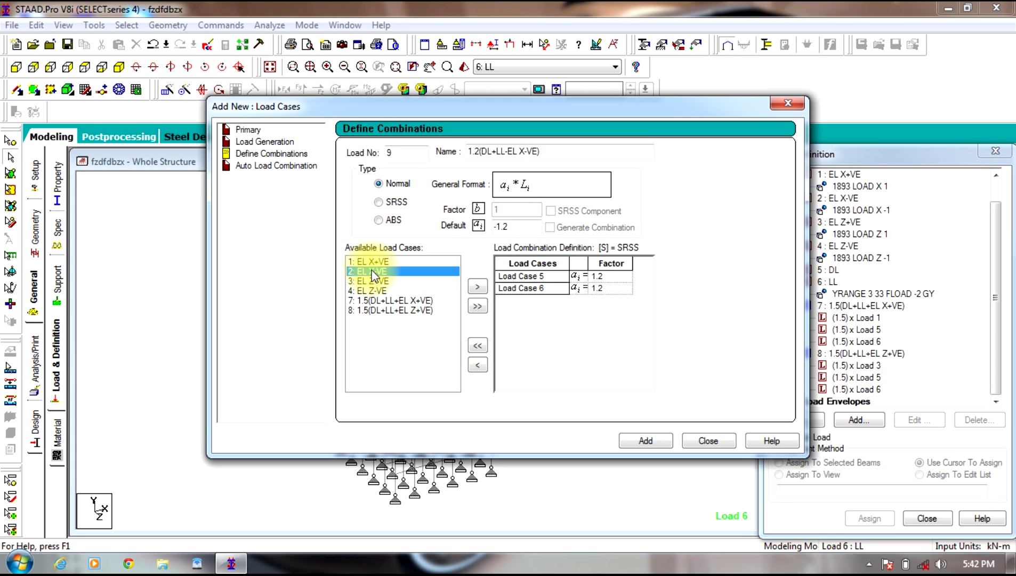
pyautogui.click(478, 287)
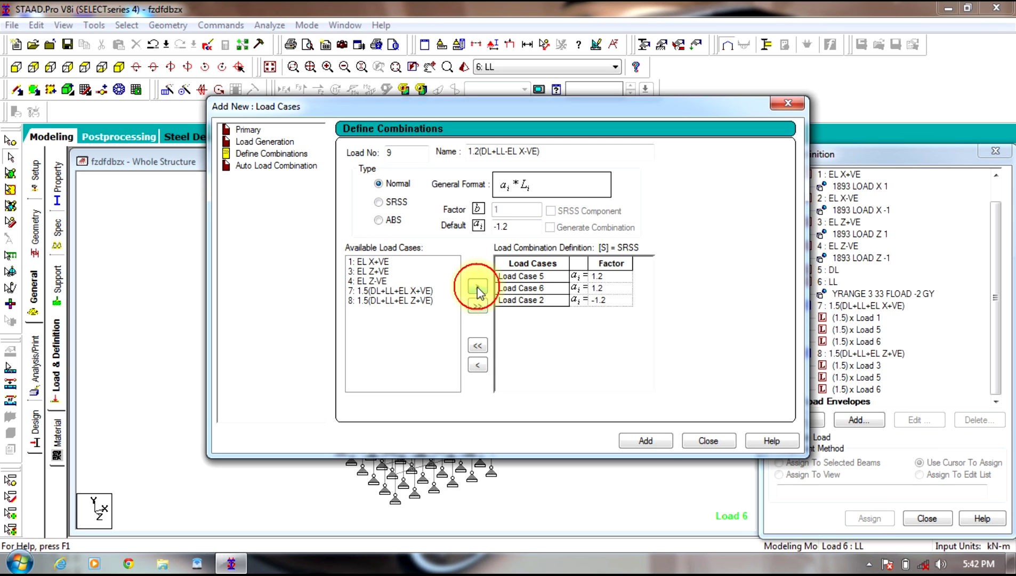
pyautogui.click(646, 441)
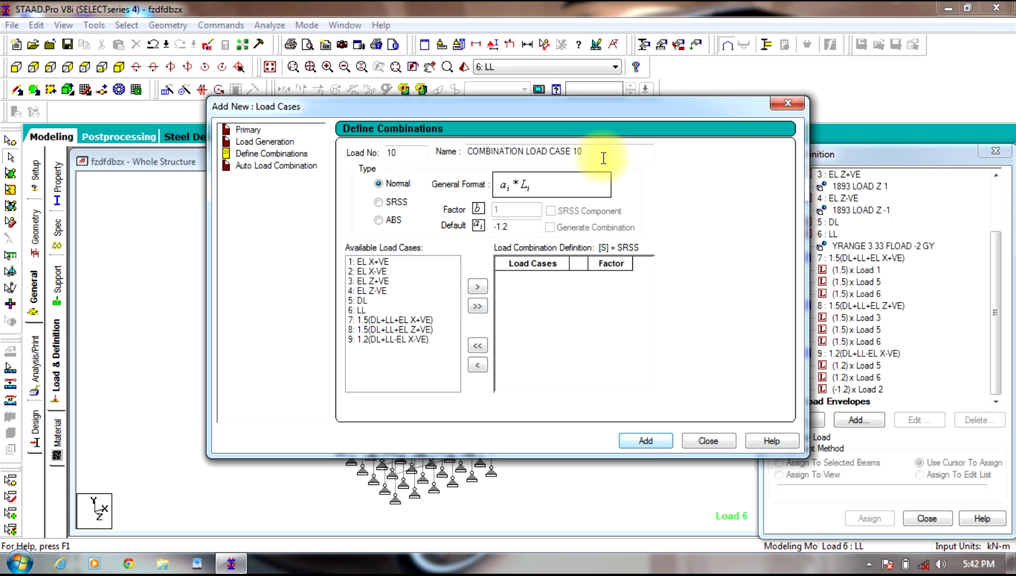
# Step: Name combination 10 1.2(DL+LL-EL Z-VE) by adapting the copied combination name
pyautogui.click(372, 151)
pyautogui.write('1.5(DL+LL+EL X+VE)')
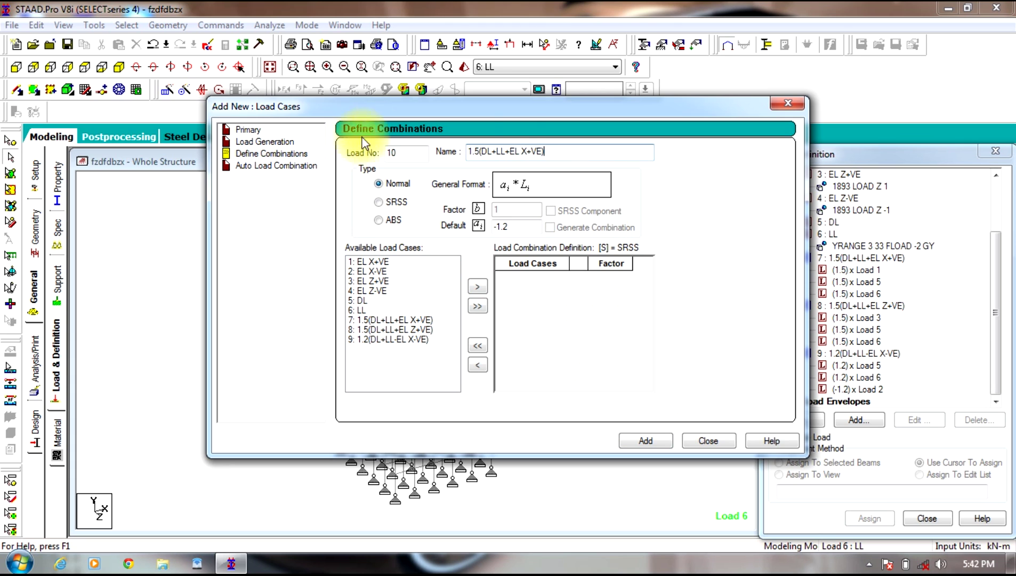
pyautogui.press('Home')
pyautogui.press('Right')
pyautogui.press('Right')
pyautogui.press('Right')
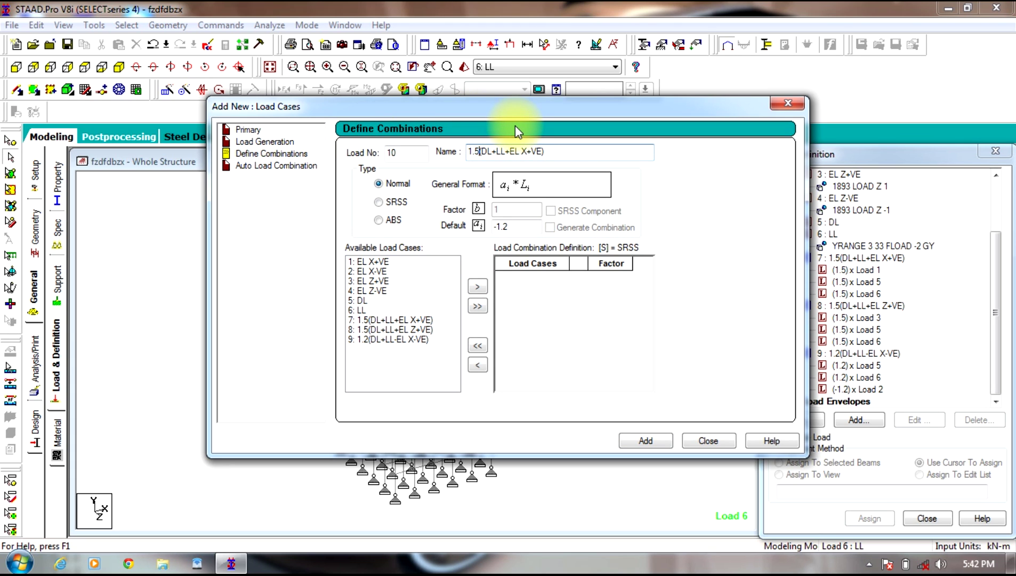
pyautogui.press('BackSpace')
pyautogui.write('2')
pyautogui.press('Right')
pyautogui.press('Right')
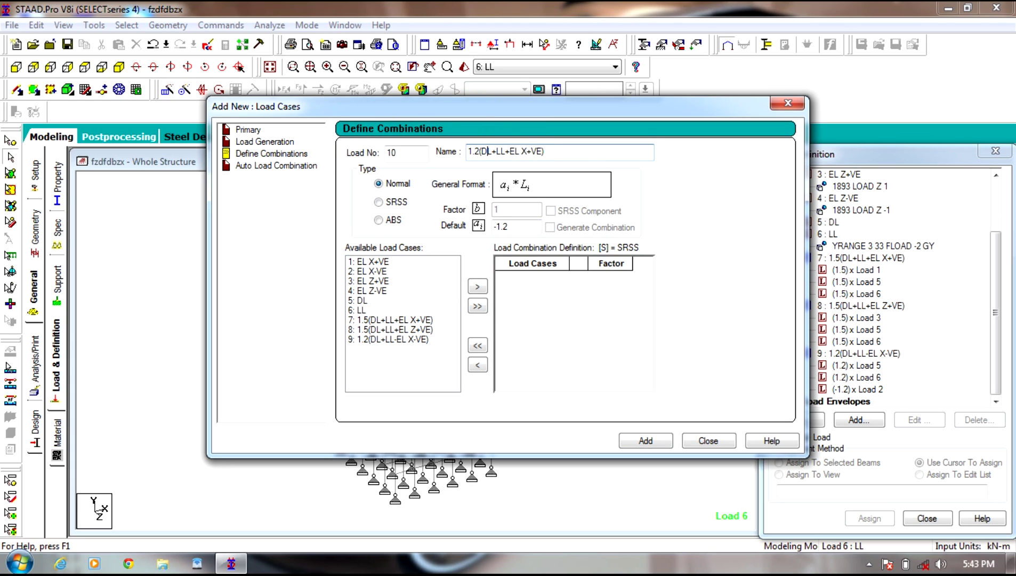
pyautogui.press('BackSpace')
pyautogui.write('-')
pyautogui.press('BackSpace')
pyautogui.write('Z')
pyautogui.press('Delete')
pyautogui.write('-')
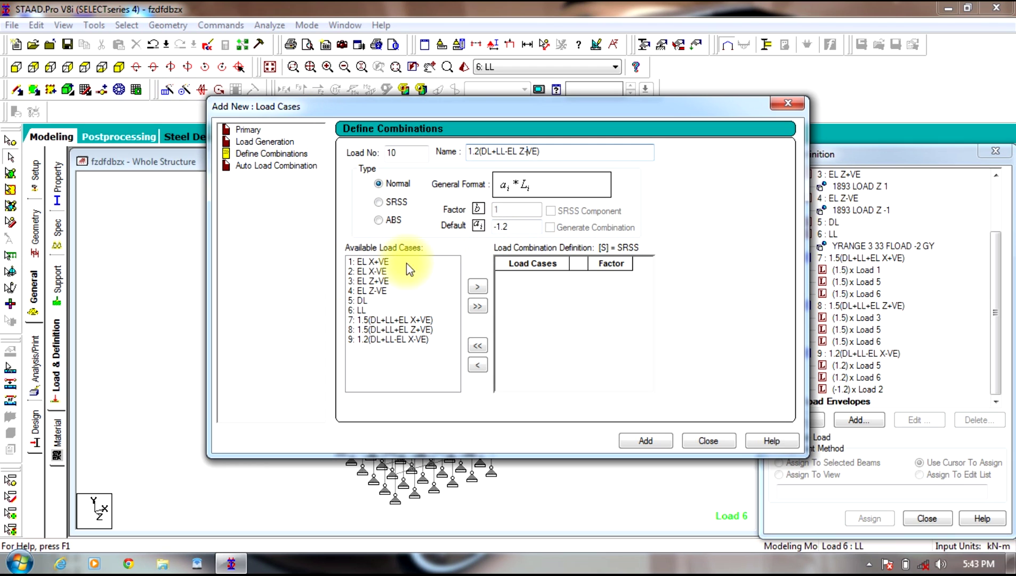
# Step: Set the default factor to 1.2 and include load cases DL and LL in combination 10
pyautogui.doubleClick(501, 230)
pyautogui.write('1.')
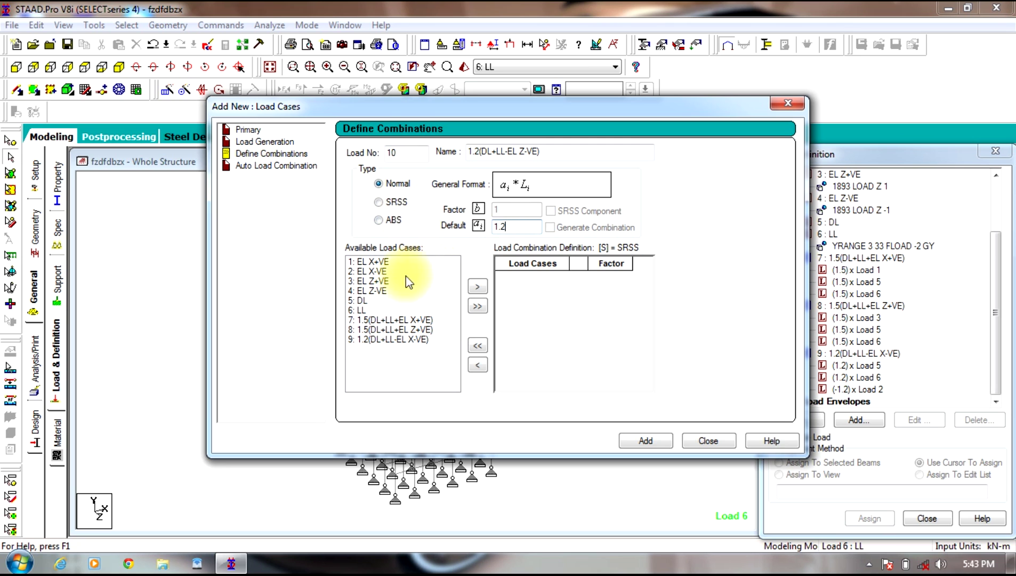
pyautogui.click(362, 301)
pyautogui.keyDown('shift'); pyautogui.click(361, 309); pyautogui.keyUp('shift')
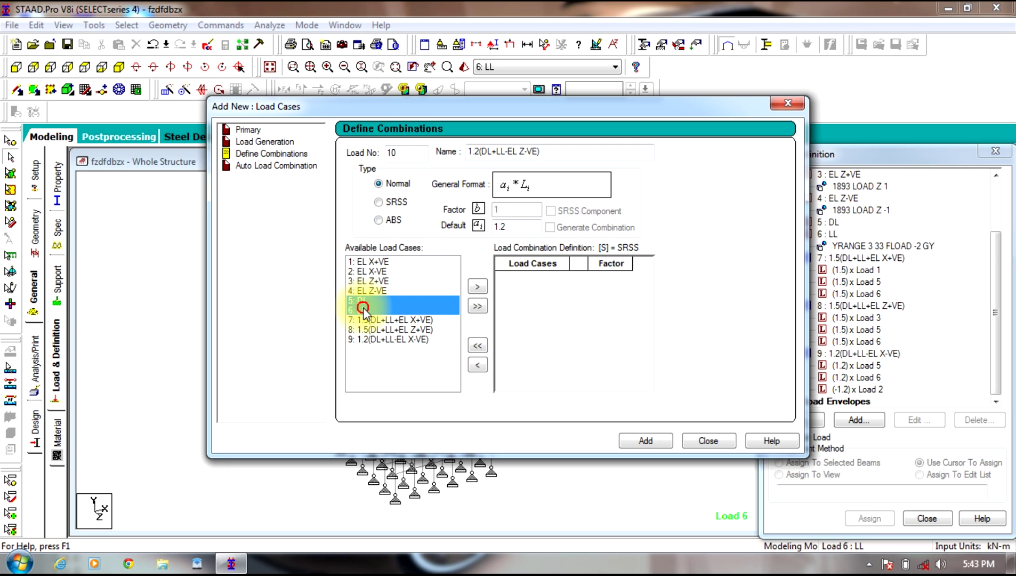
pyautogui.click(478, 288)
# Step: Include load case EL Z-VE in combination 10 with factor -1.2, add the combination and collapse the load case details
pyautogui.doubleClick(504, 226)
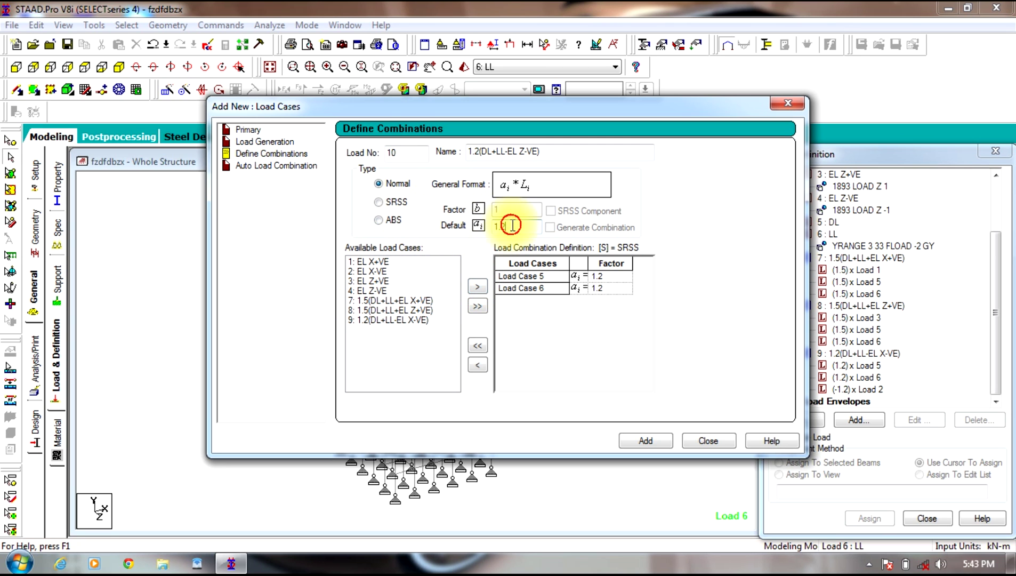
pyautogui.write('-')
pyautogui.click(378, 290)
pyautogui.click(475, 291)
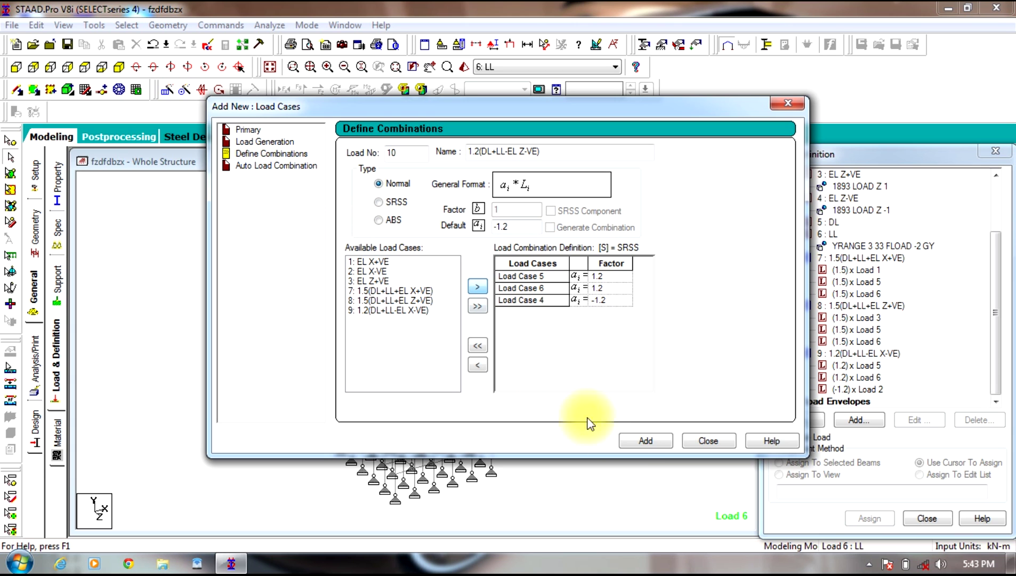
pyautogui.click(646, 440)
pyautogui.click(709, 440)
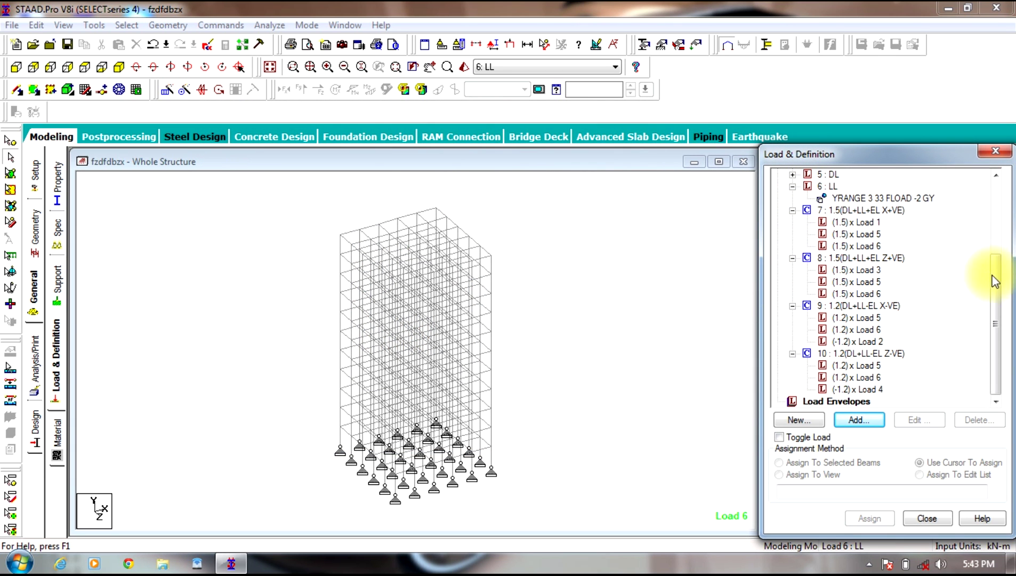
pyautogui.moveTo(992, 276); pyautogui.dragTo(986, 204)
pyautogui.click(778, 187)
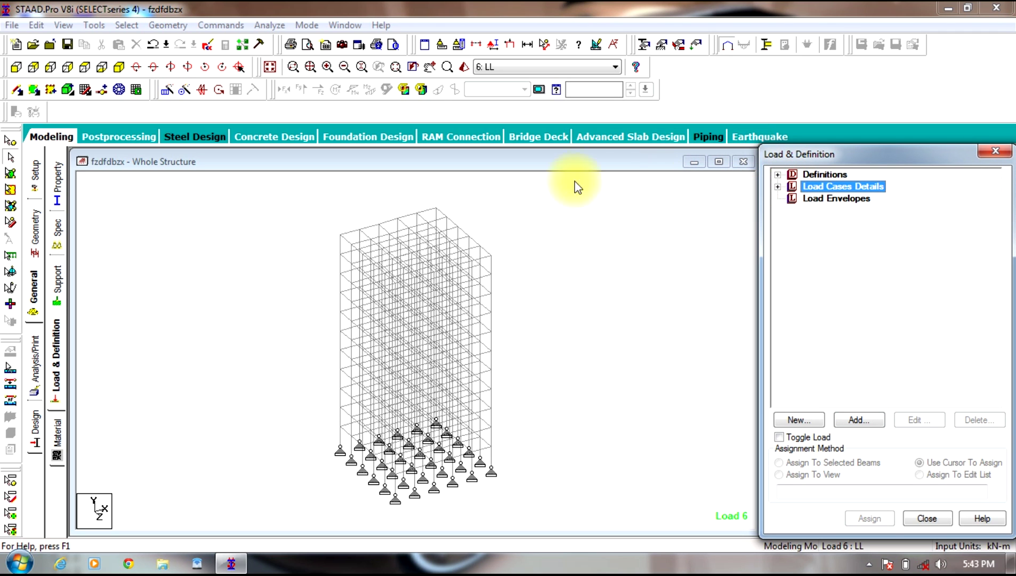
# Step: Set the concrete design code to IS456 and open the definition of its design parameters
pyautogui.click(42, 430)
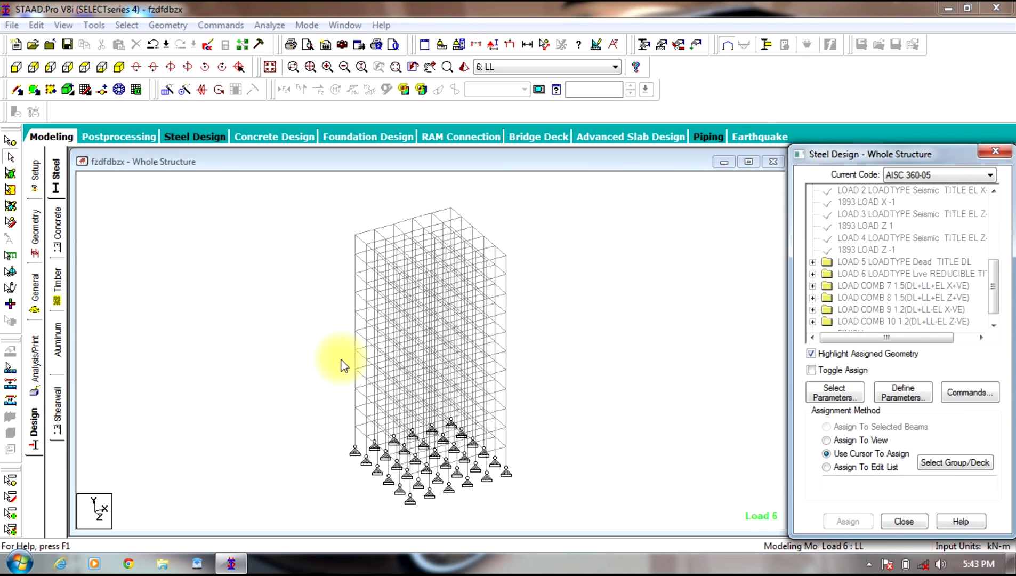
pyautogui.click(57, 226)
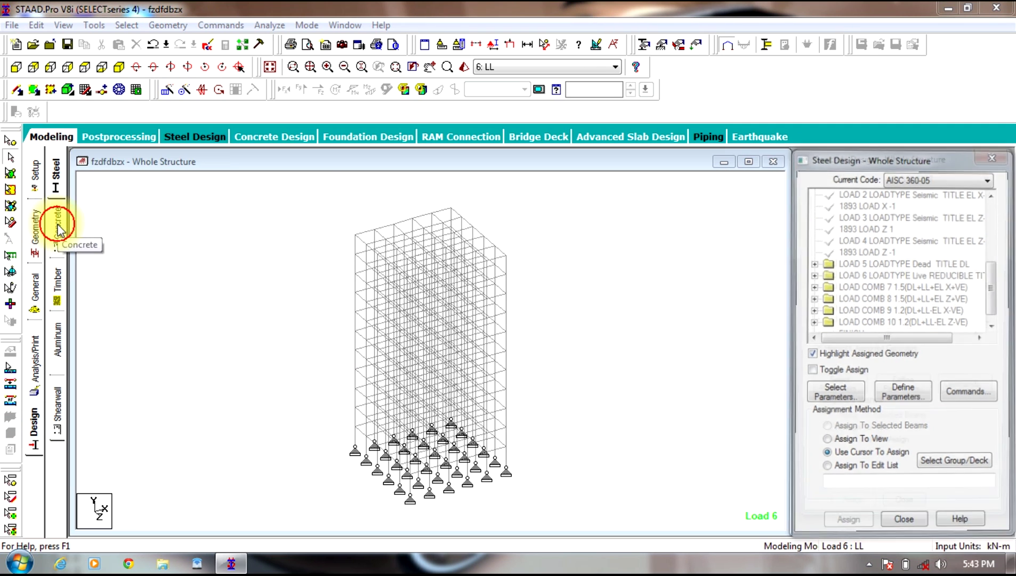
pyautogui.click(926, 176)
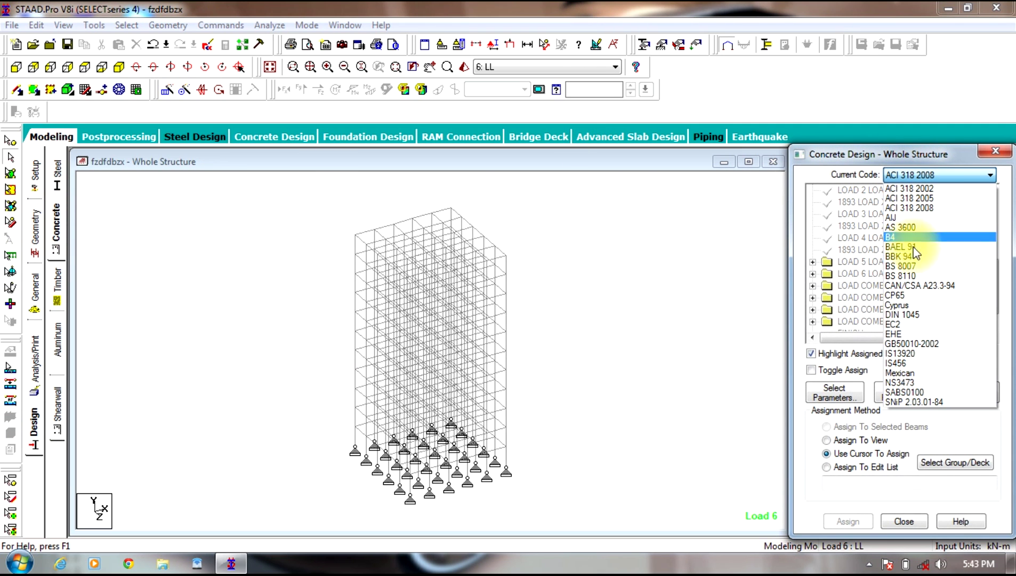
pyautogui.click(893, 364)
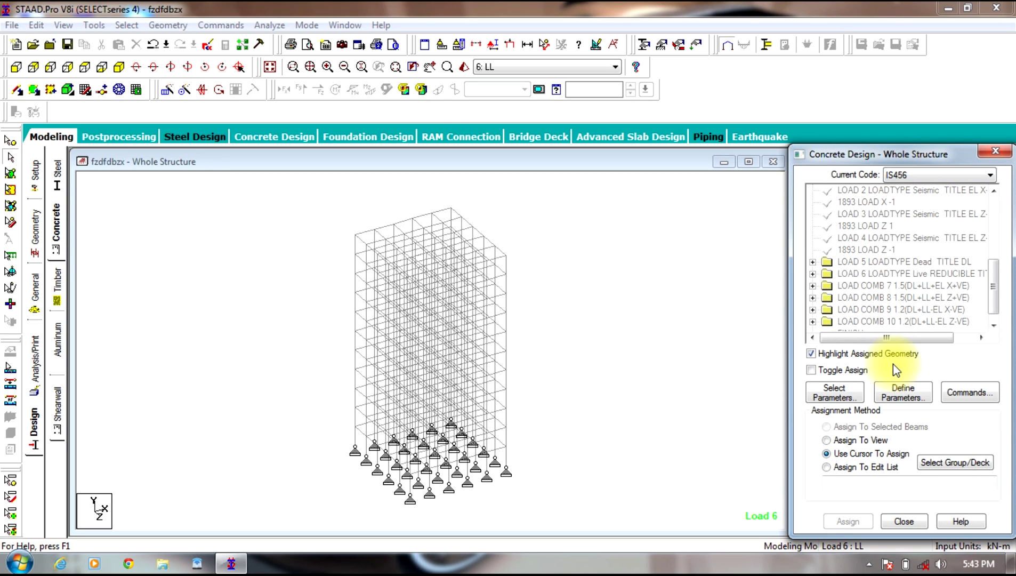
pyautogui.click(905, 390)
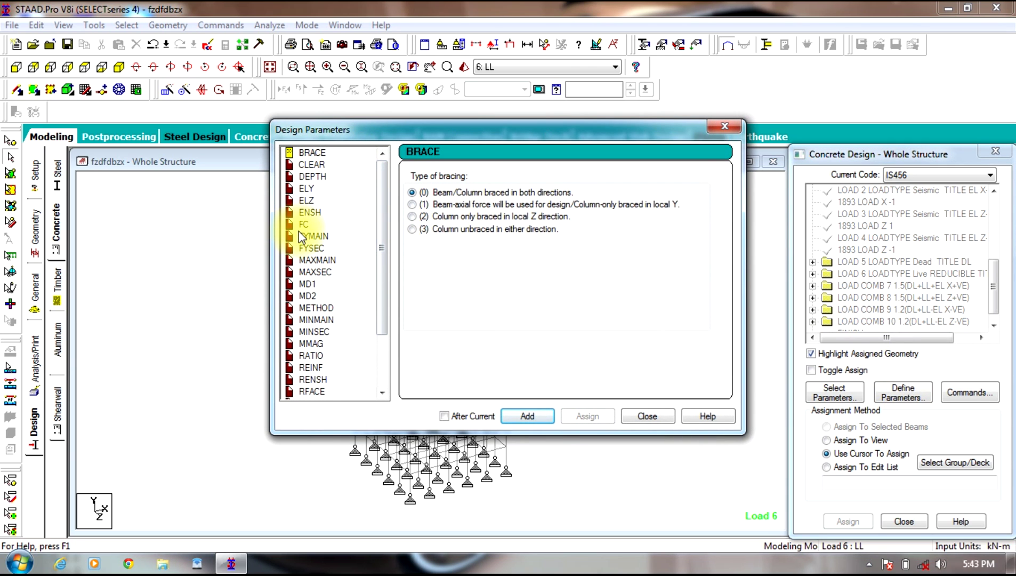
# Step: Enter 30000 kN/m2 as the compressive strength of concrete for parameter FC
pyautogui.click(303, 224)
pyautogui.moveTo(558, 225); pyautogui.dragTo(446, 238)
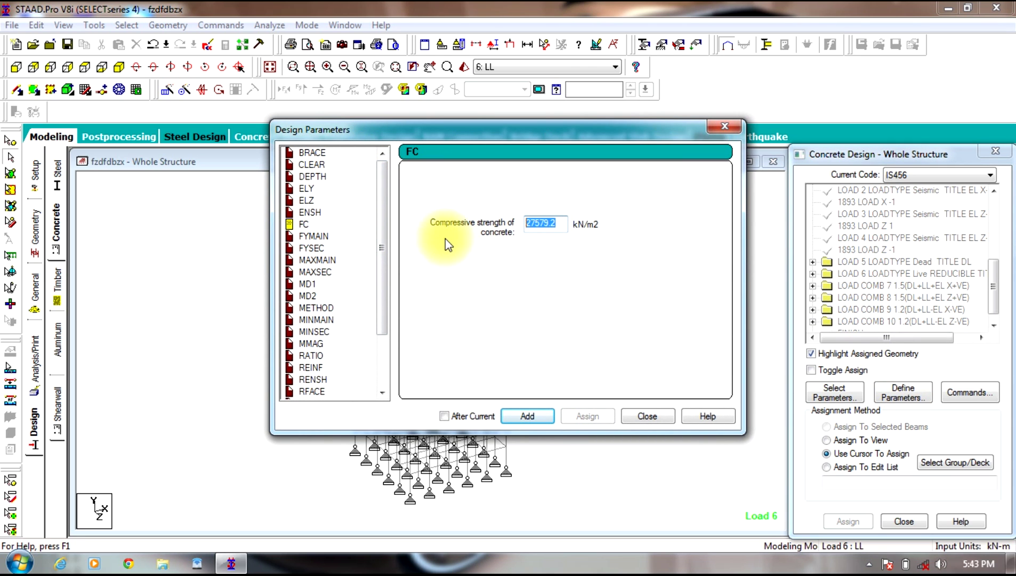
pyautogui.write('30000')
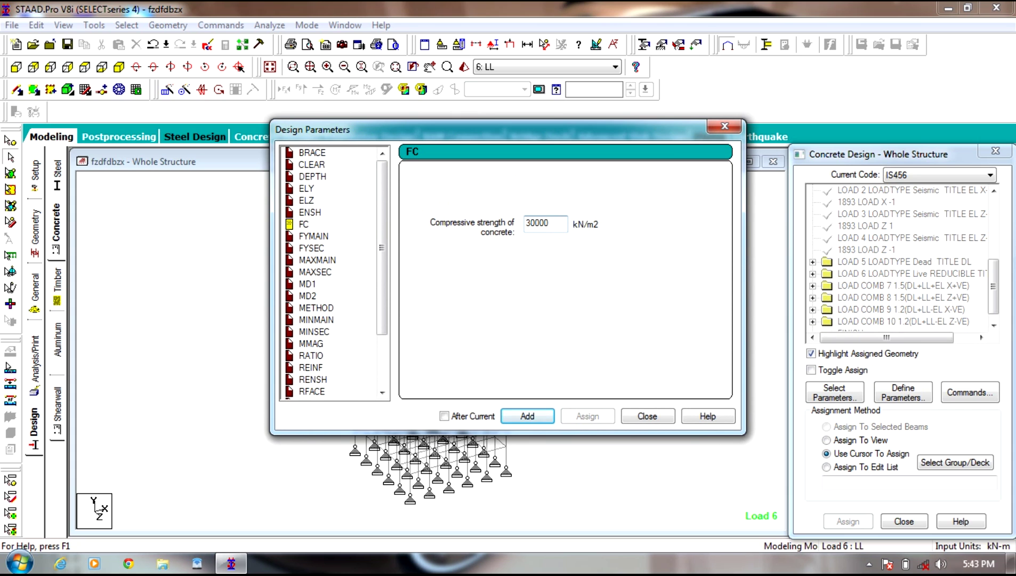
# Step: Add design parameter FYMAIN with a main reinforcement yield strength of 415000 kN/m2
pyautogui.click(321, 236)
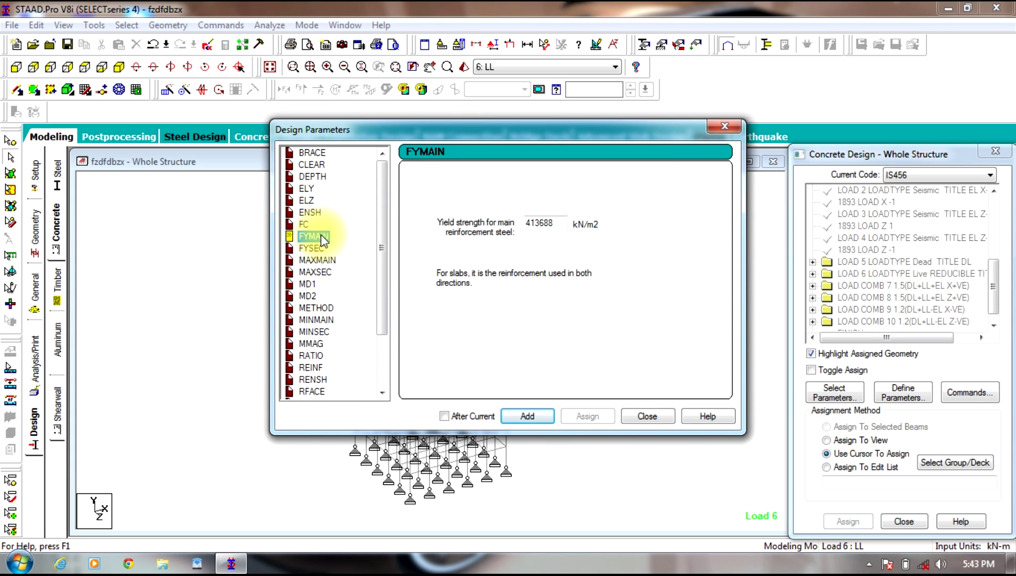
pyautogui.moveTo(554, 224); pyautogui.dragTo(427, 225)
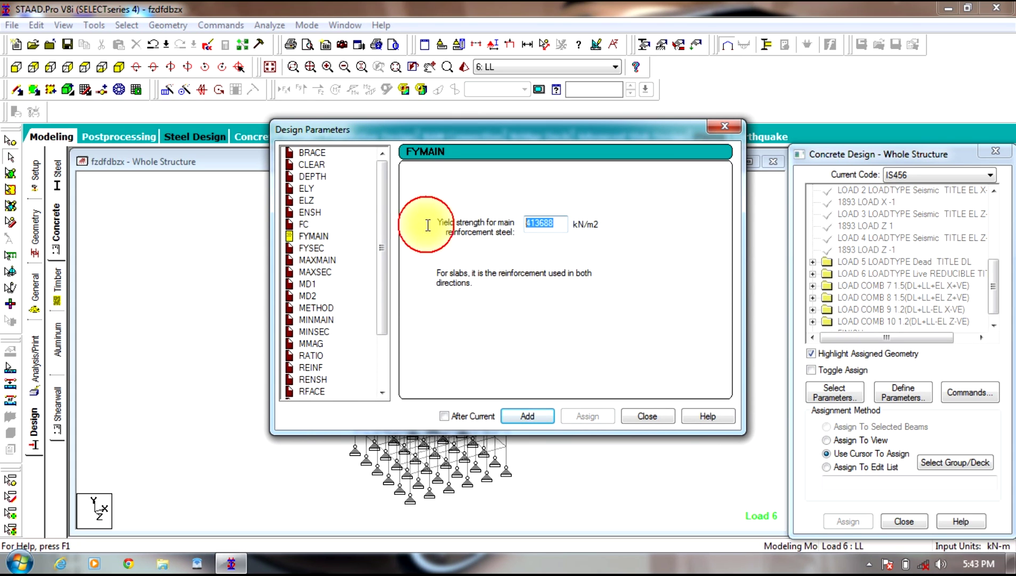
pyautogui.write('4150000')
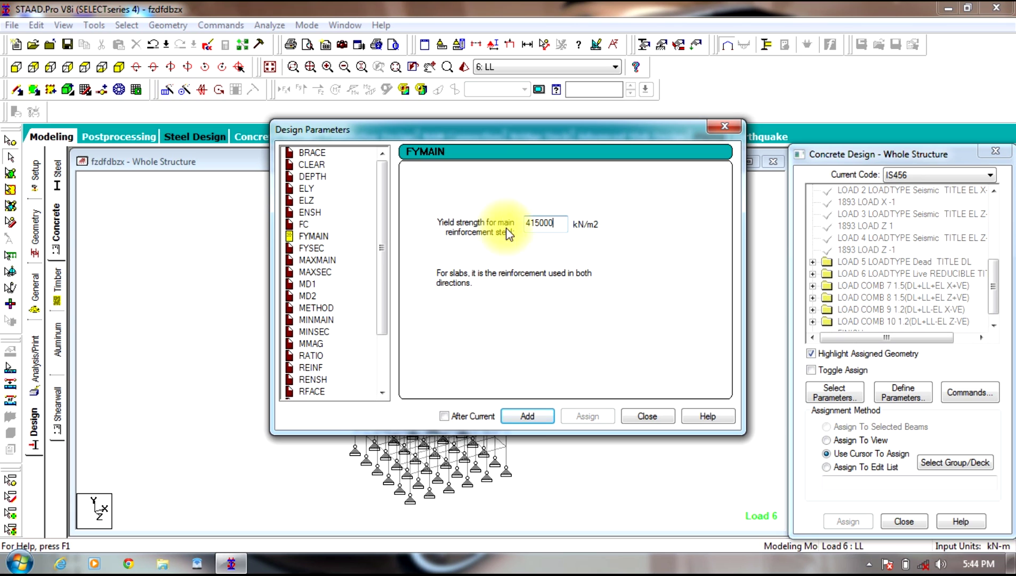
pyautogui.click(528, 417)
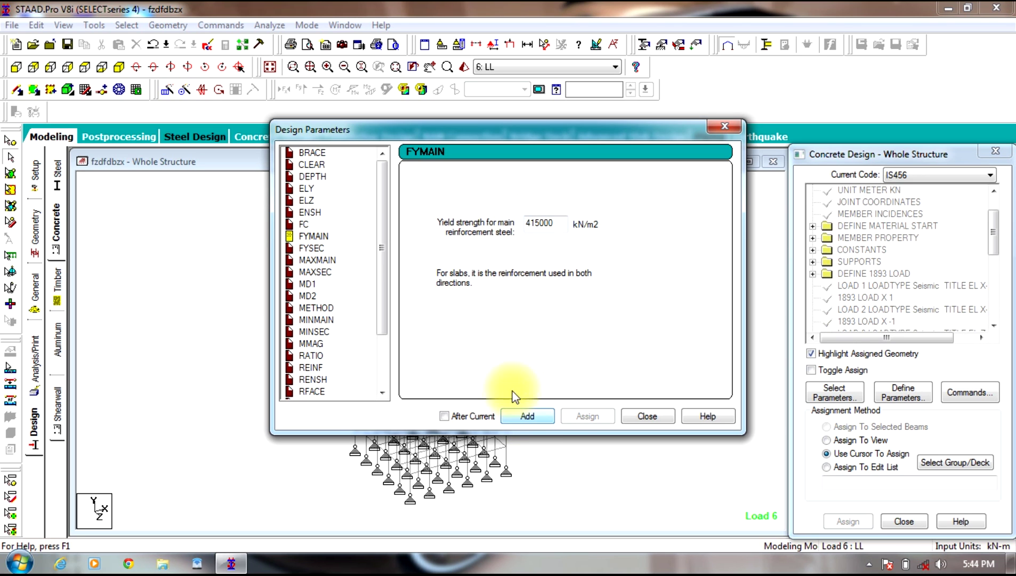
# Step: Add design parameter FYSEC with a shear reinforcement yield strength of 415000 kN/m2
pyautogui.click(312, 248)
pyautogui.doubleClick(540, 223)
pyautogui.write('415000')
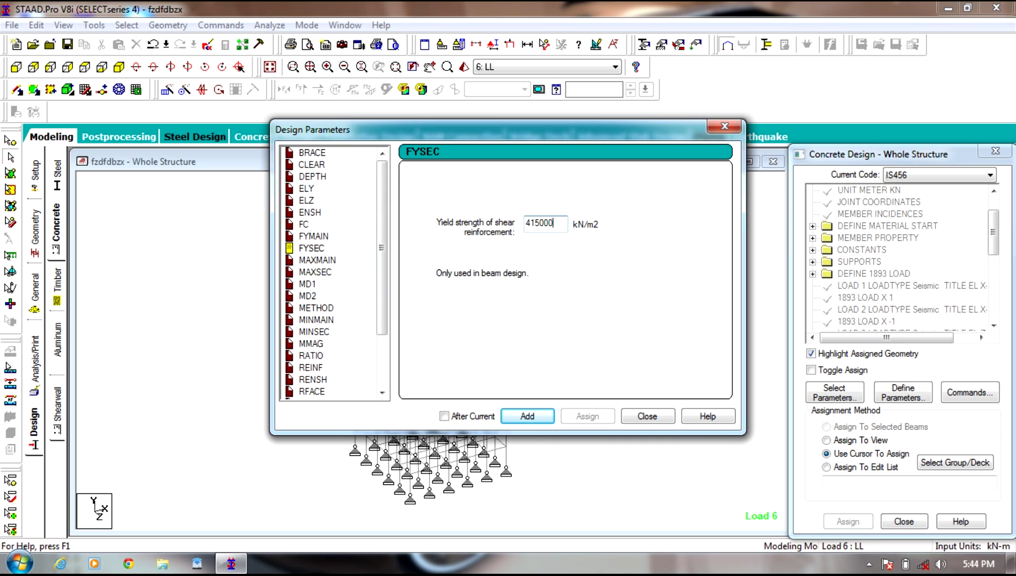
pyautogui.click(525, 416)
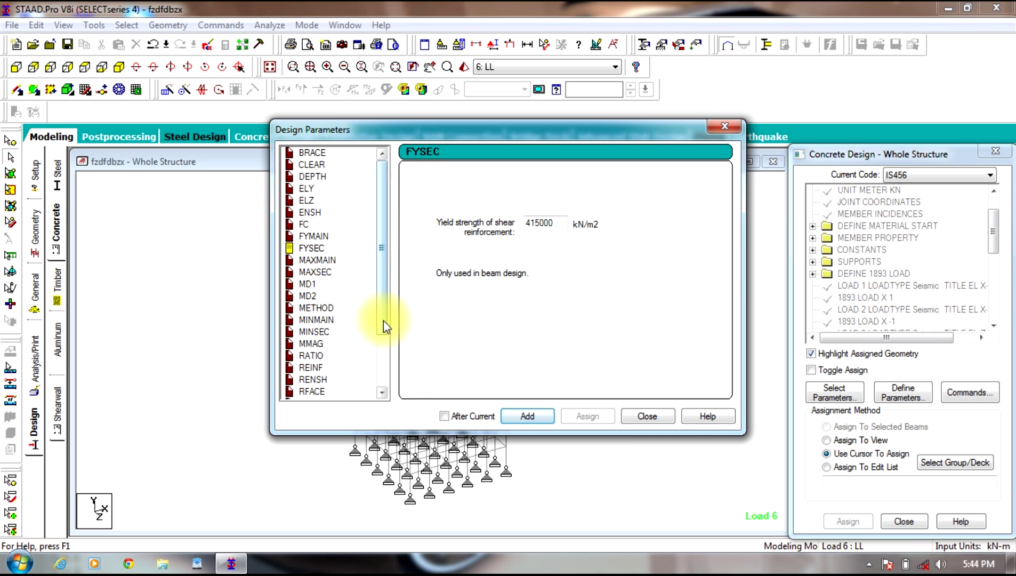
# Step: Add design parameter RATIO with a maximum longitudinal reinforcement of 3 percent and finish defining parameters
pyautogui.moveTo(383, 322); pyautogui.dragTo(386, 402)
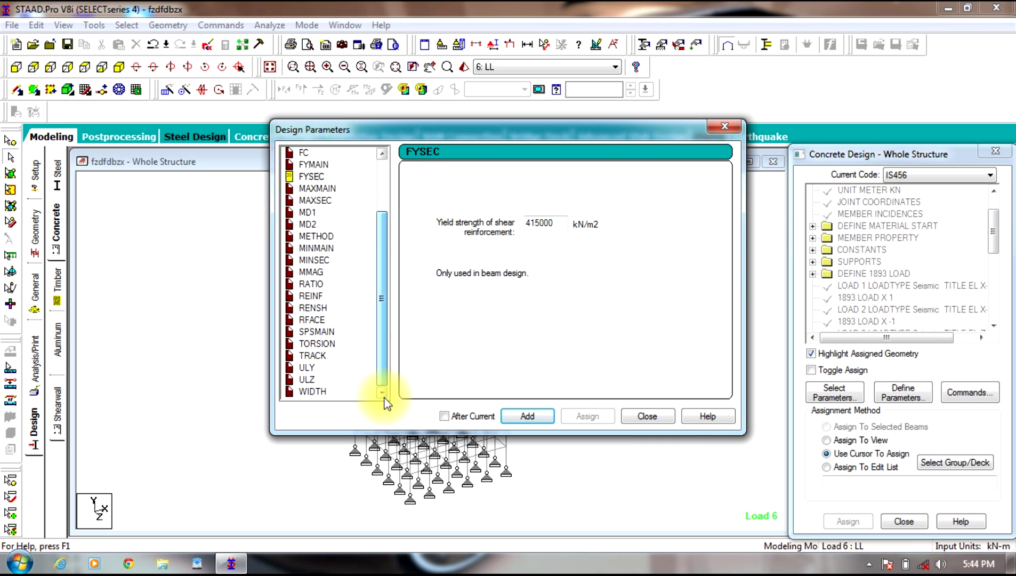
pyautogui.click(311, 283)
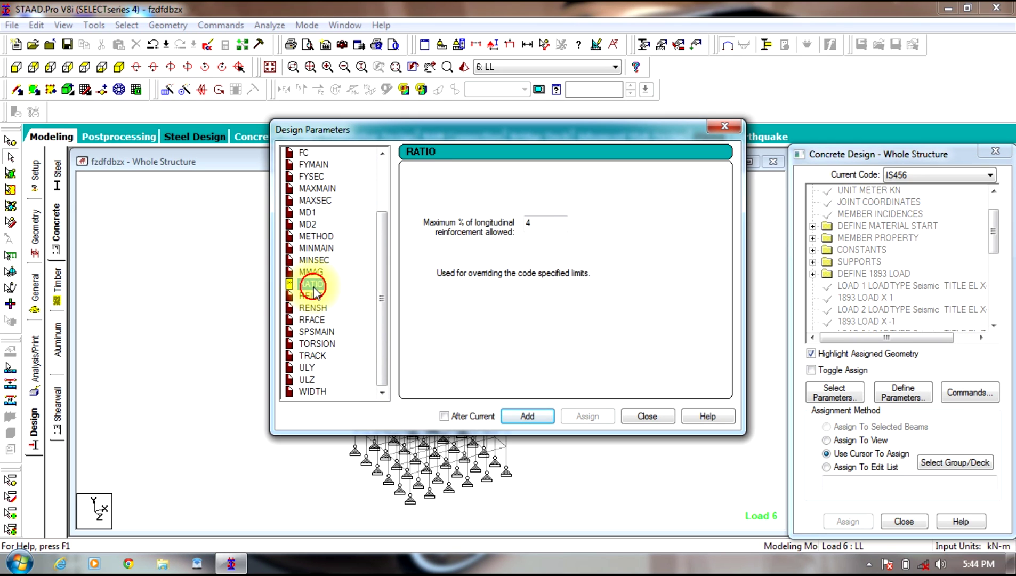
pyautogui.doubleClick(533, 223)
pyautogui.write('3')
pyautogui.click(546, 417)
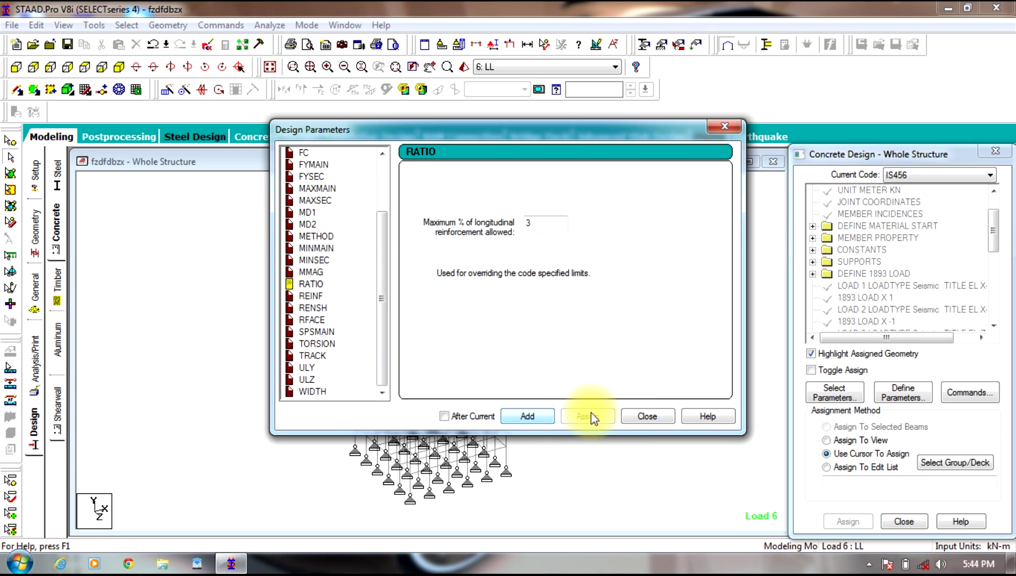
pyautogui.click(646, 415)
# Step: Add the DESIGN BEAM, DESIGN COLUMN and TAKE OFF commands to the concrete design
pyautogui.click(970, 392)
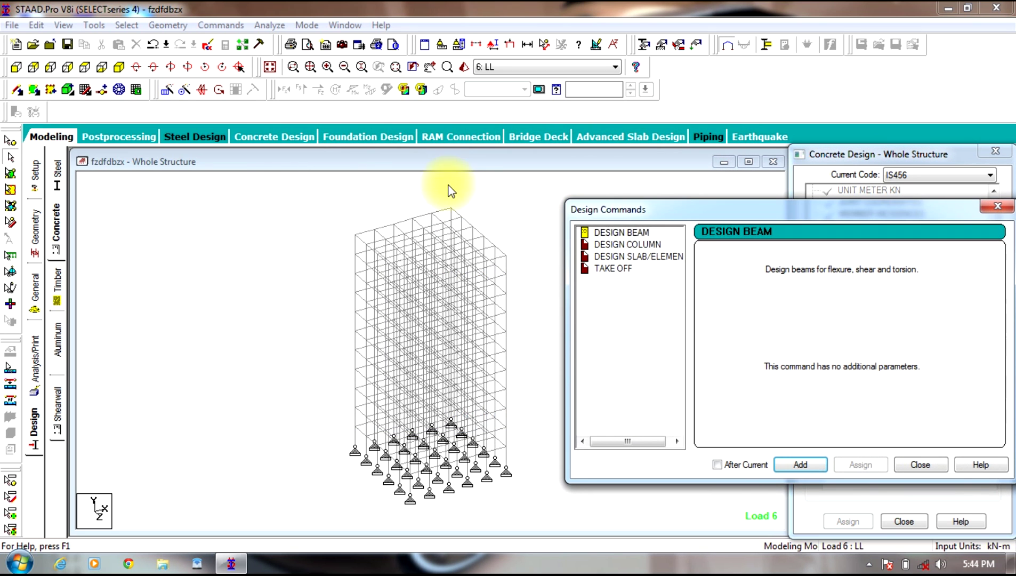
pyautogui.click(608, 230)
pyautogui.click(794, 465)
pyautogui.click(634, 245)
pyautogui.click(801, 464)
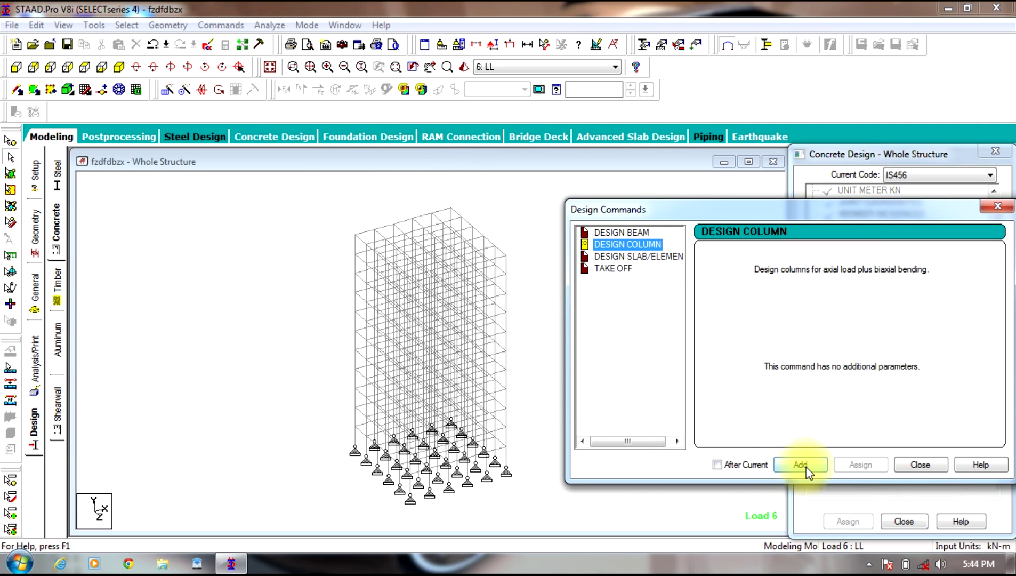
pyautogui.click(608, 270)
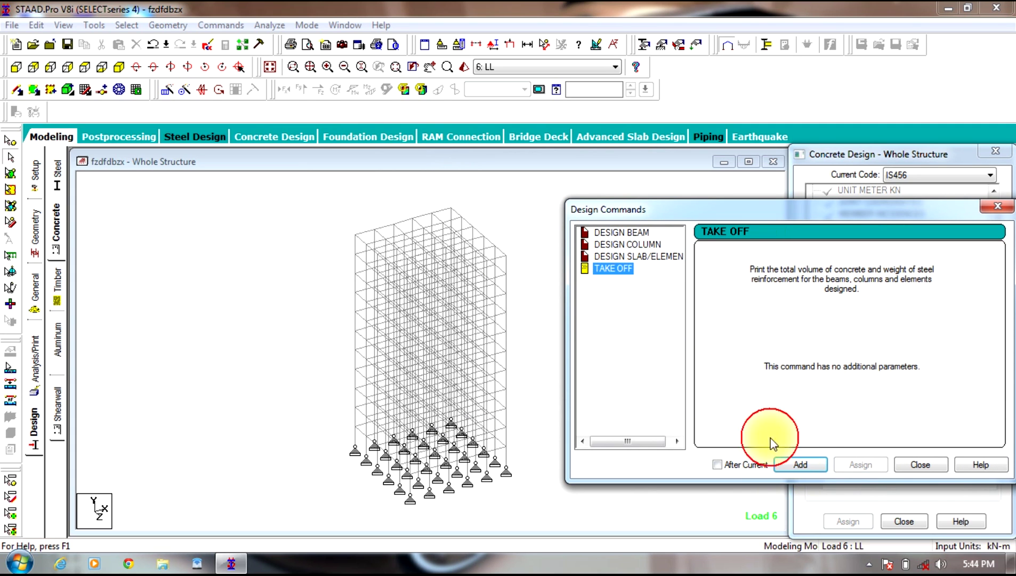
pyautogui.click(805, 466)
pyautogui.click(937, 467)
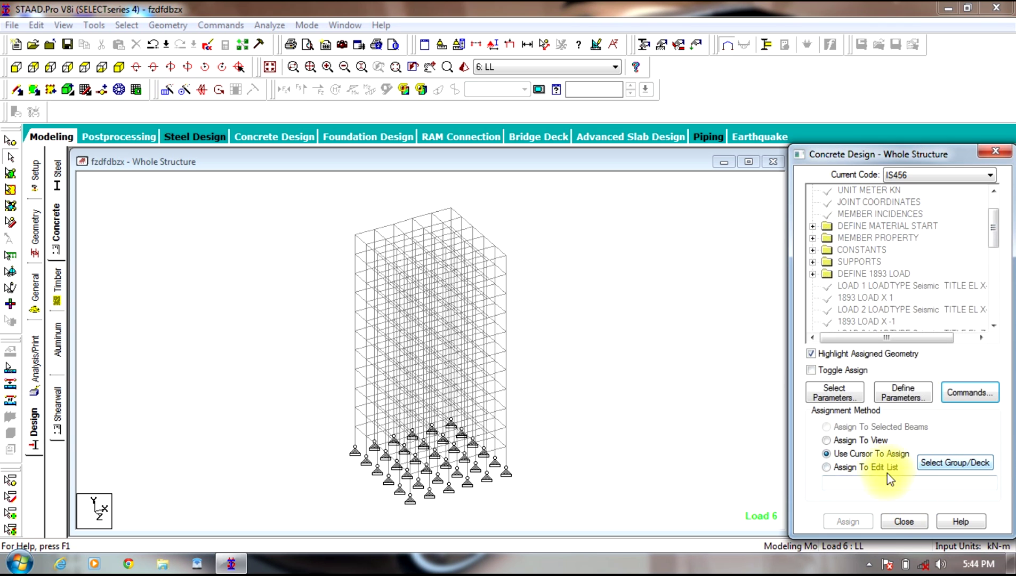
# Step: Add design parameter FC to the concrete design with a compressive strength of 30000 kN/m2
pyautogui.moveTo(994, 237); pyautogui.dragTo(993, 316)
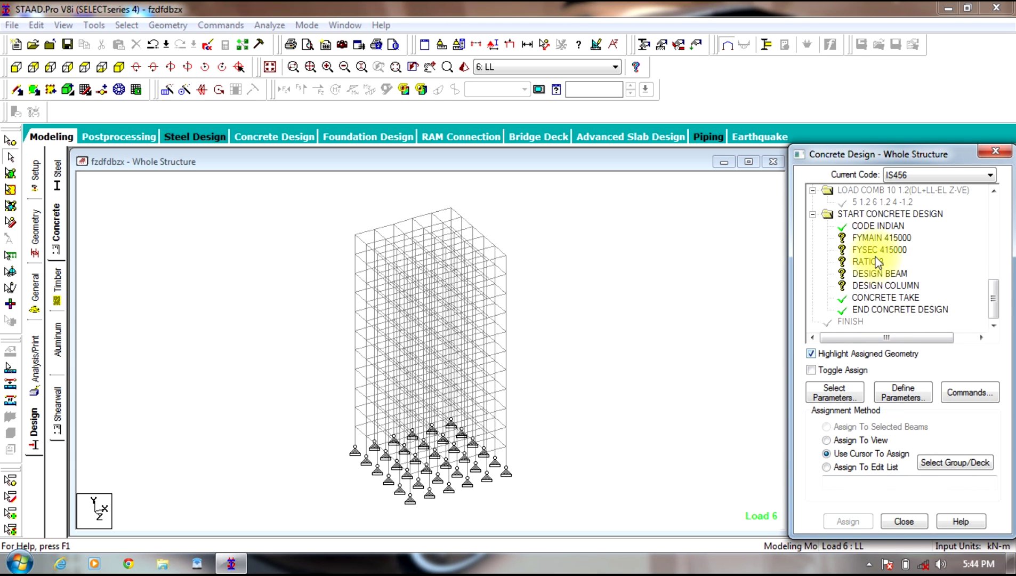
pyautogui.click(908, 397)
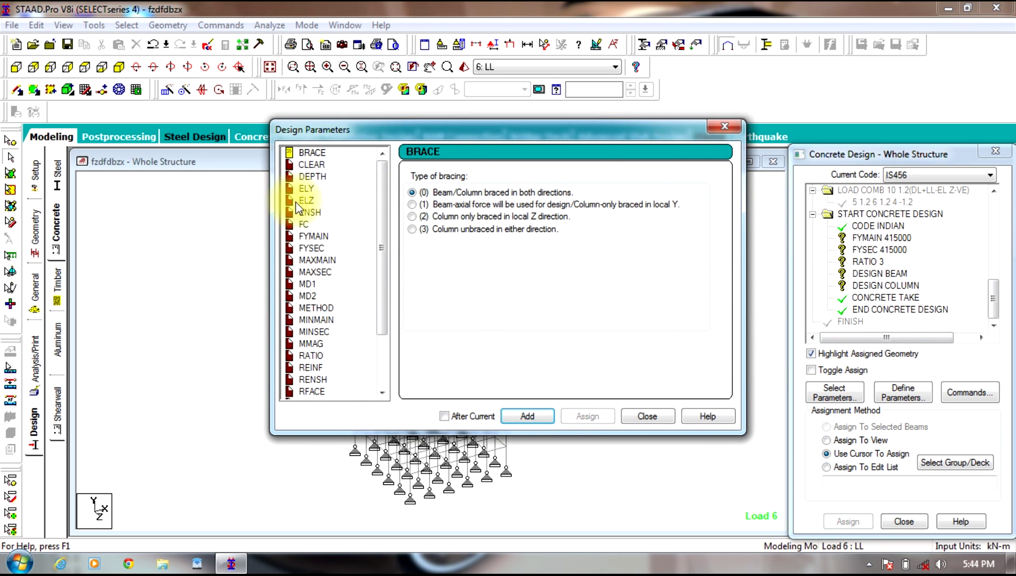
pyautogui.click(303, 224)
pyautogui.doubleClick(552, 223)
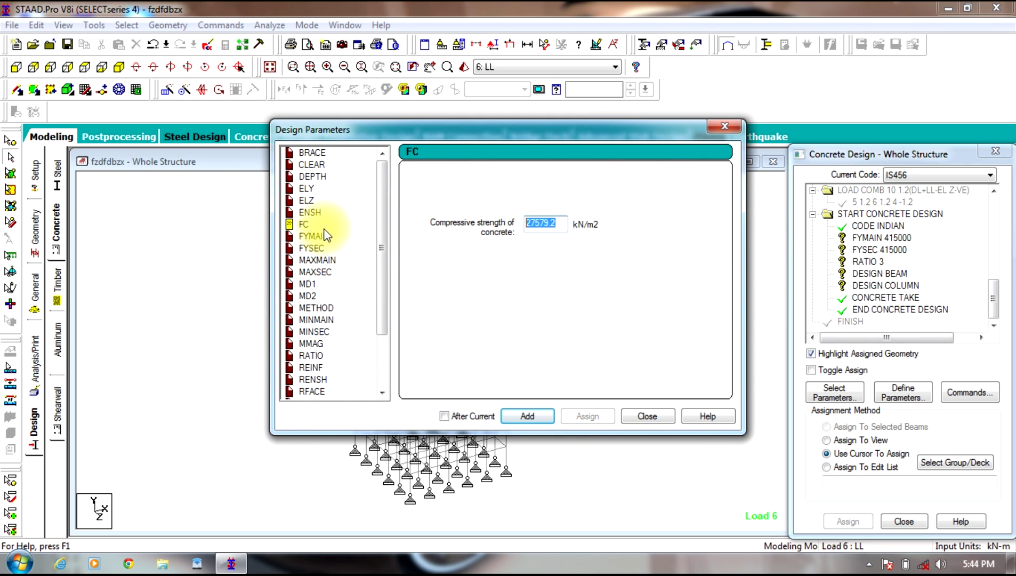
pyautogui.write('30000')
pyautogui.click(541, 416)
pyautogui.click(652, 417)
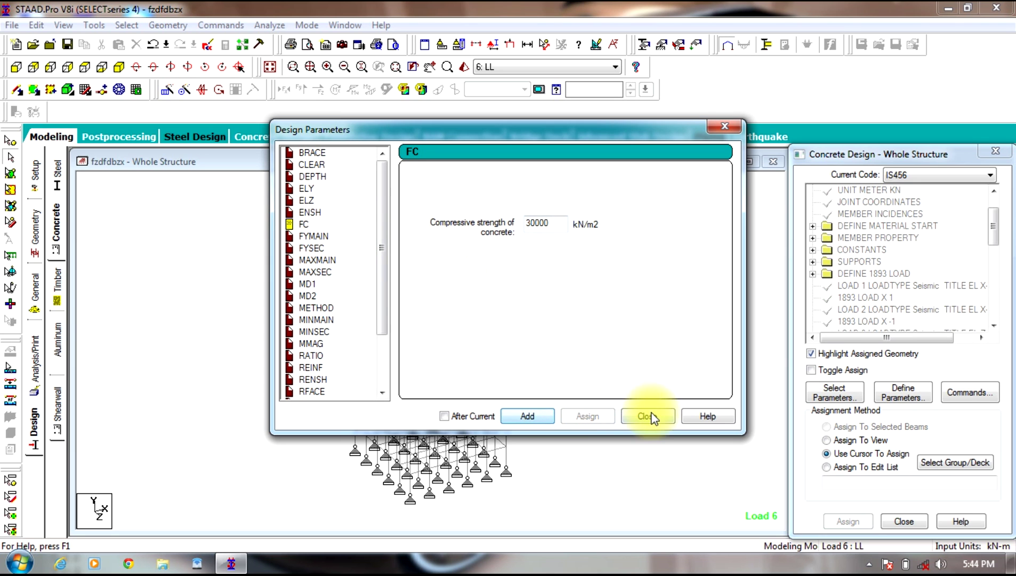
pyautogui.moveTo(993, 227); pyautogui.dragTo(1002, 303)
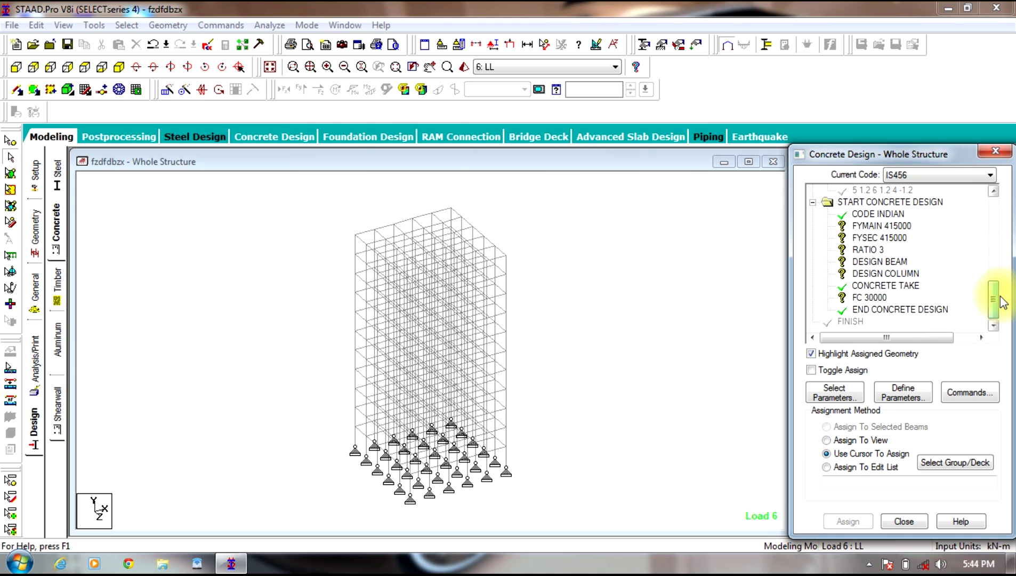
# Step: Assign the FYMAIN 415000 design parameter to all members of the frame
pyautogui.click(872, 226)
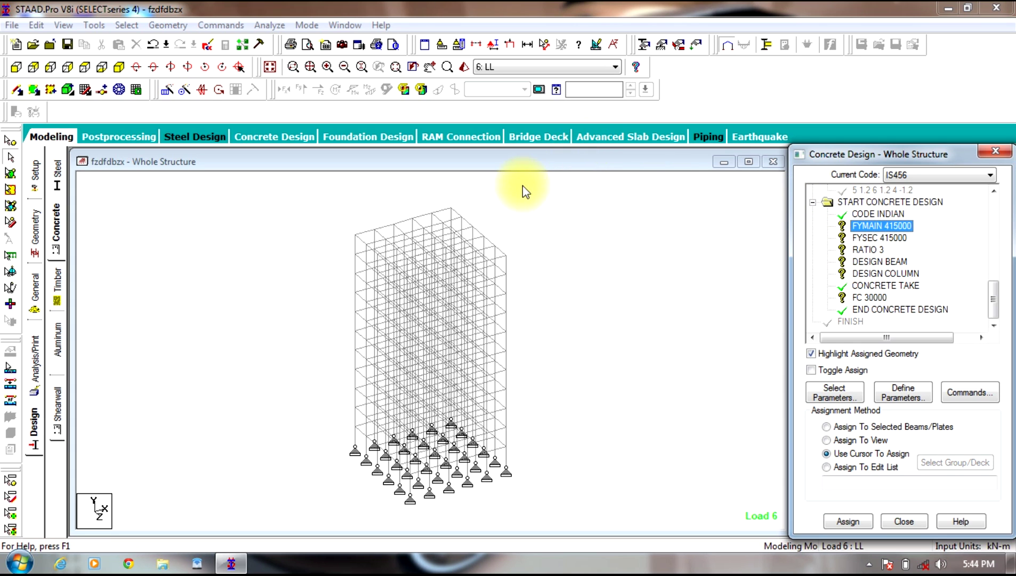
pyautogui.moveTo(576, 185); pyautogui.dragTo(230, 523)
pyautogui.click(866, 426)
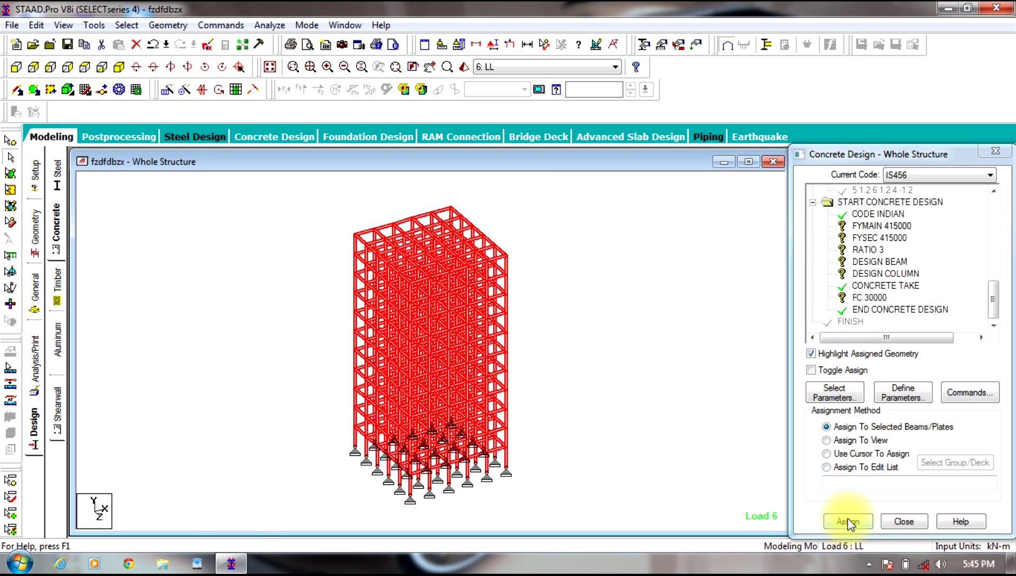
pyautogui.click(847, 521)
pyautogui.click(916, 385)
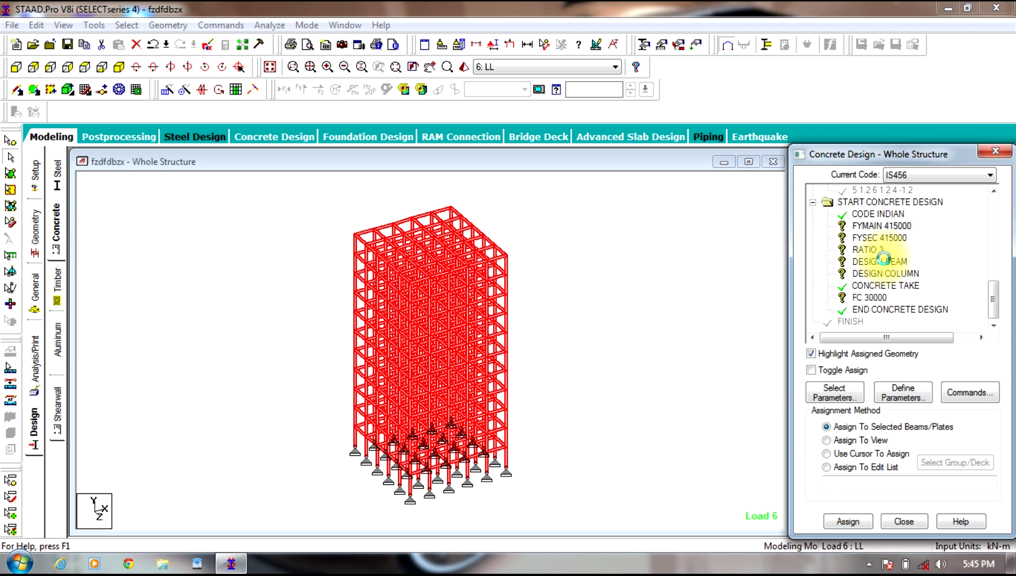
# Step: Assign the FYSEC 415000 design parameter to every member of the frame
pyautogui.click(883, 249)
pyautogui.moveTo(602, 189); pyautogui.dragTo(274, 528)
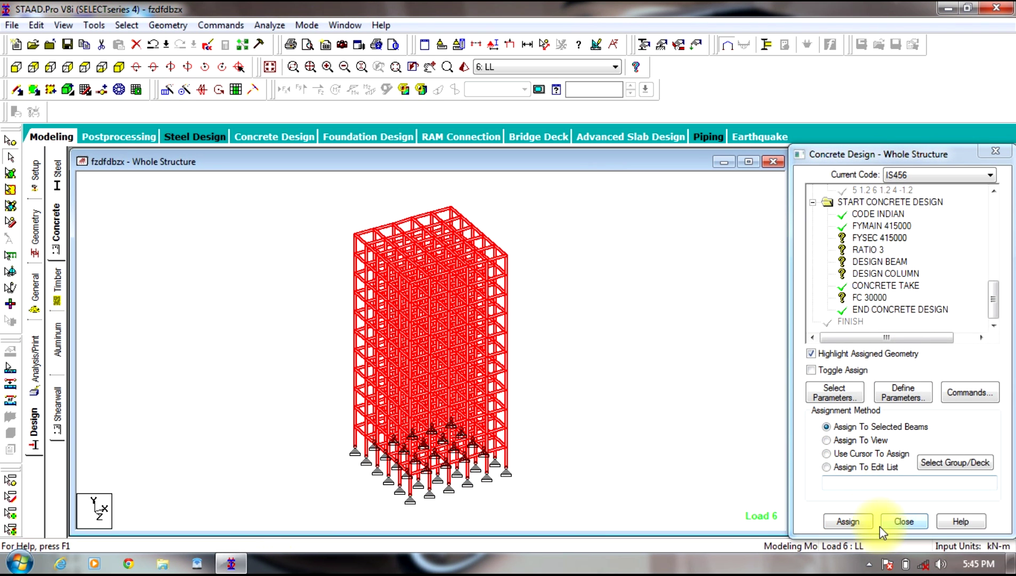
pyautogui.click(849, 519)
pyautogui.click(884, 388)
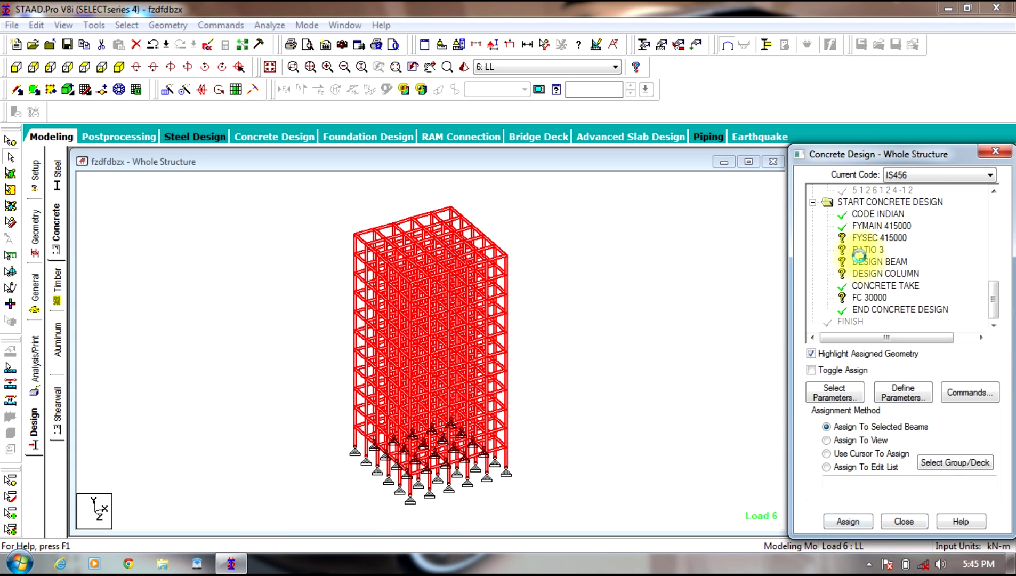
# Step: Assign the RATIO 3 design parameter to the whole frame's members
pyautogui.click(865, 260)
pyautogui.moveTo(571, 182); pyautogui.dragTo(176, 557)
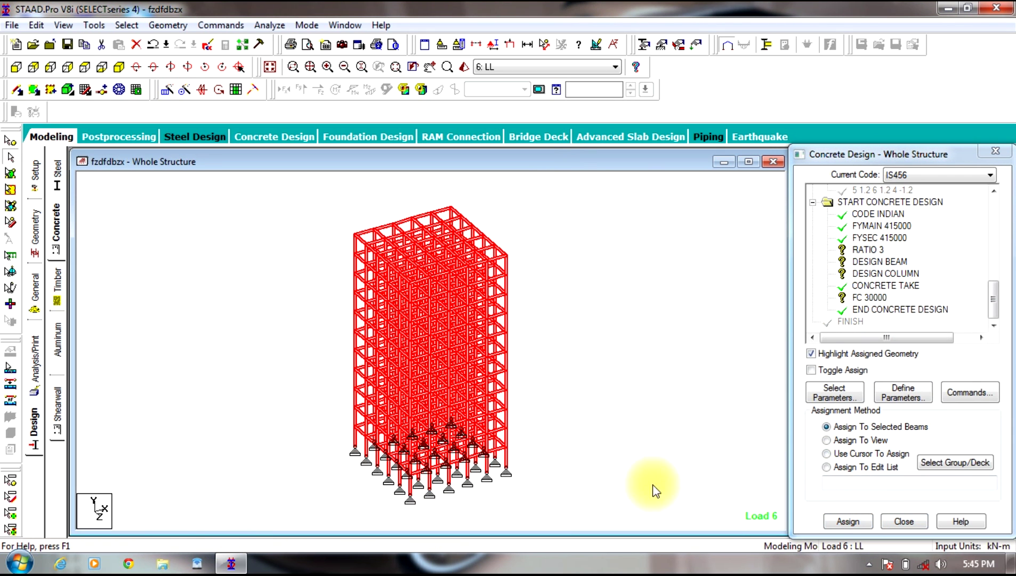
pyautogui.click(849, 522)
pyautogui.click(901, 380)
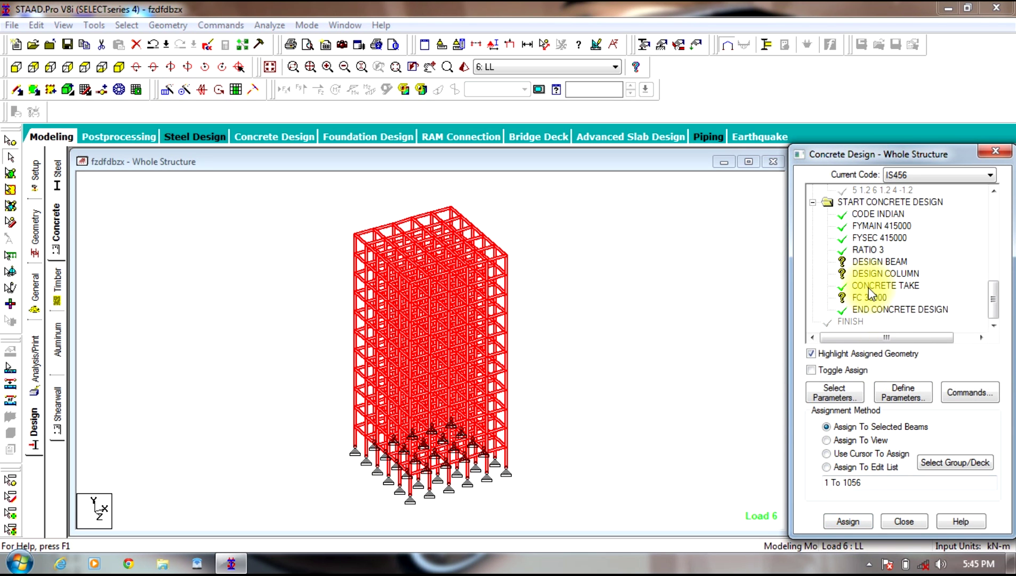
# Step: Assign the FC 30000 concrete strength parameter to all frame members
pyautogui.click(869, 292)
pyautogui.moveTo(545, 190); pyautogui.dragTo(342, 531)
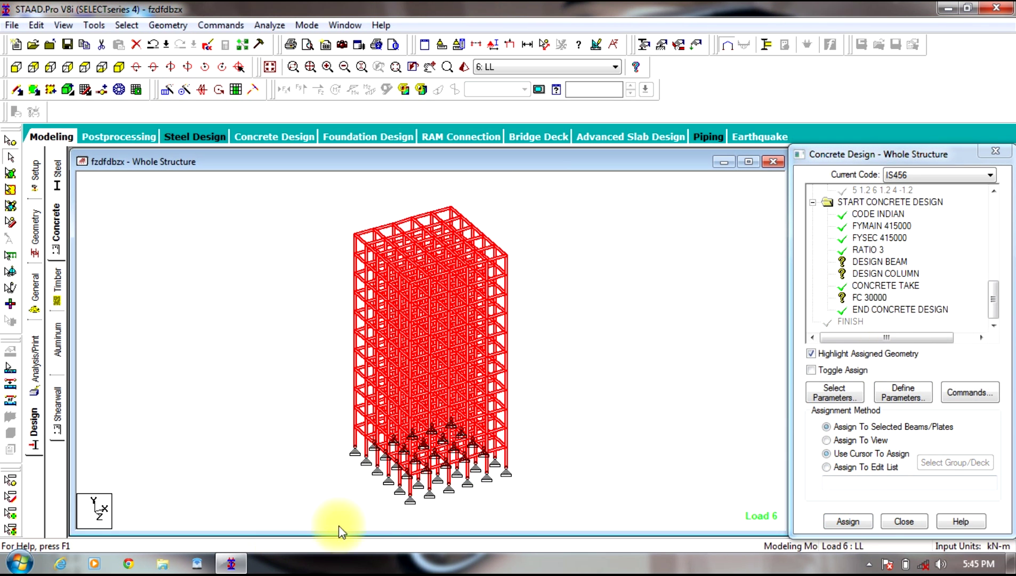
pyautogui.click(848, 521)
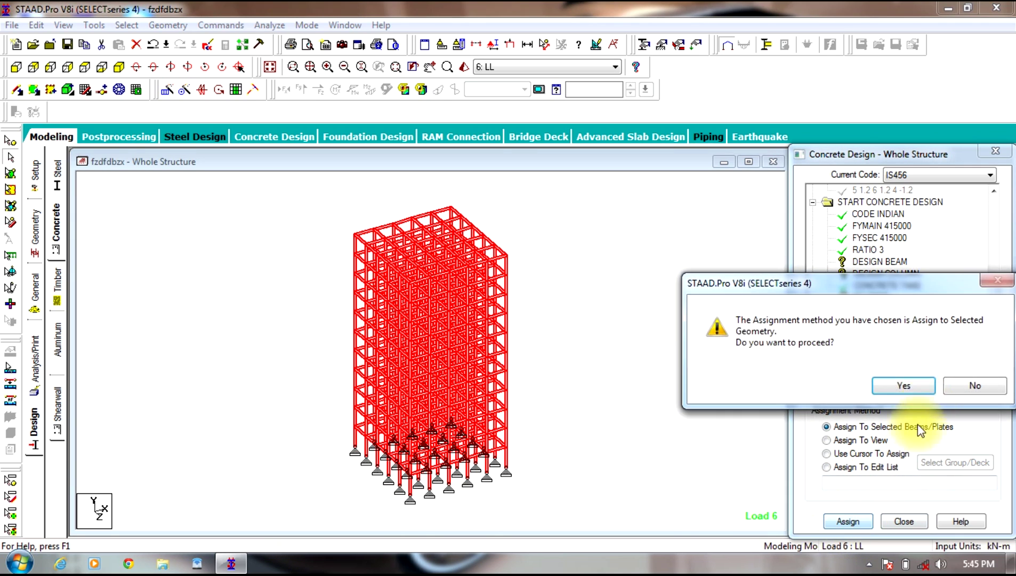
pyautogui.click(922, 388)
# Step: Assign the DESIGN BEAM command to all beams parallel to the X and Z axes
pyautogui.click(874, 261)
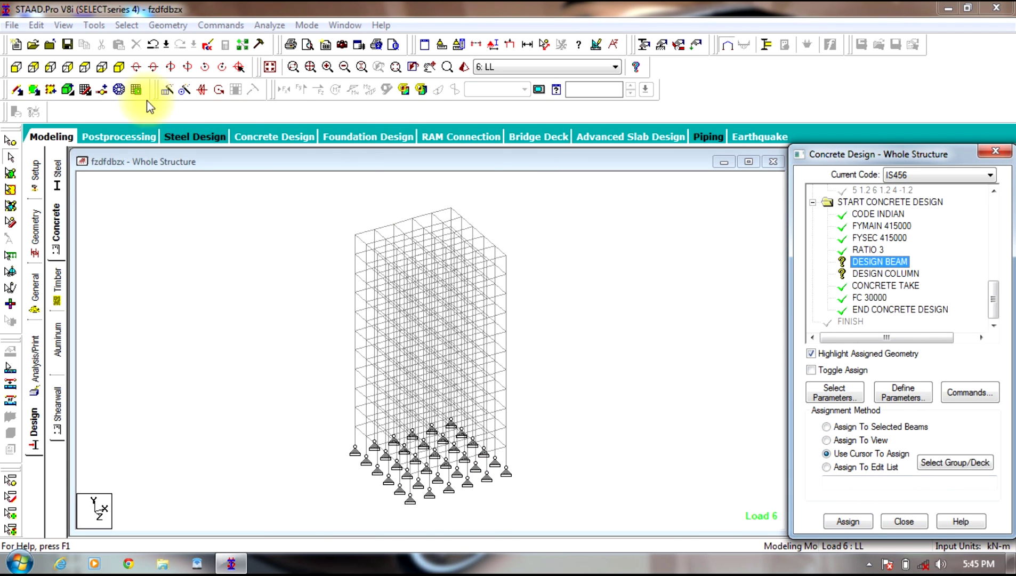
pyautogui.click(127, 25)
pyautogui.moveTo(246, 292)
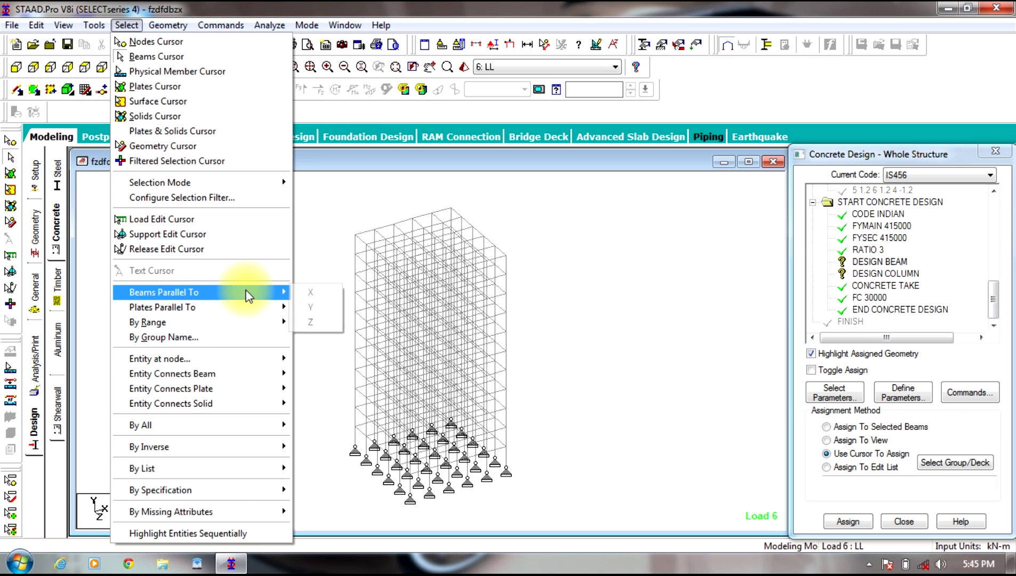
pyautogui.click(308, 291)
pyautogui.click(132, 26)
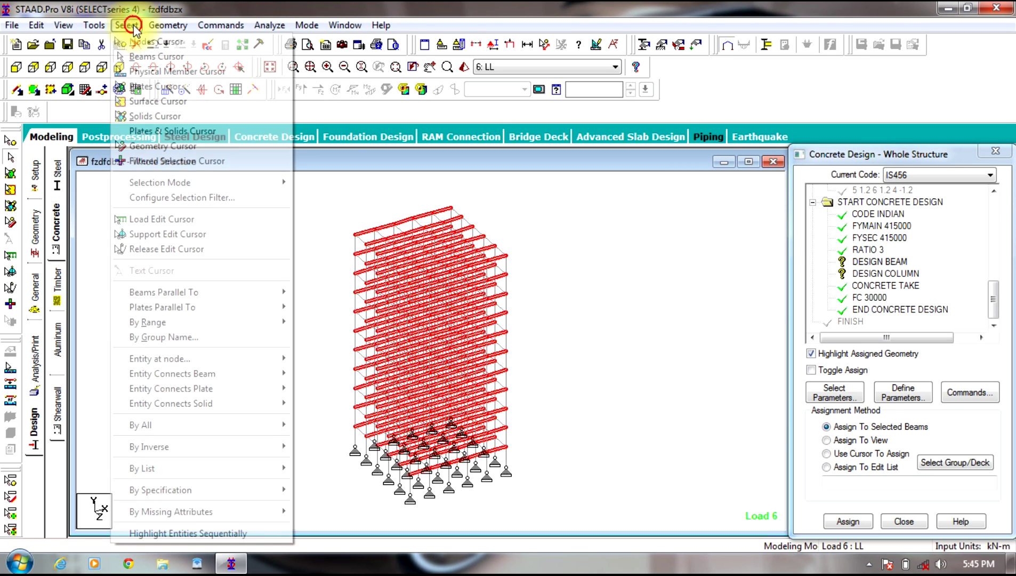
pyautogui.moveTo(277, 292)
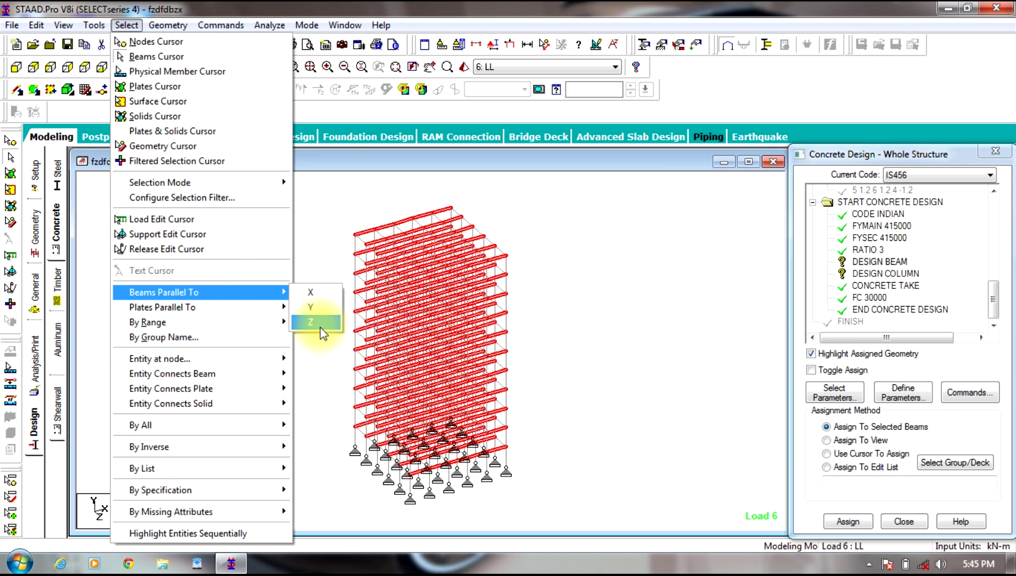
pyautogui.click(321, 328)
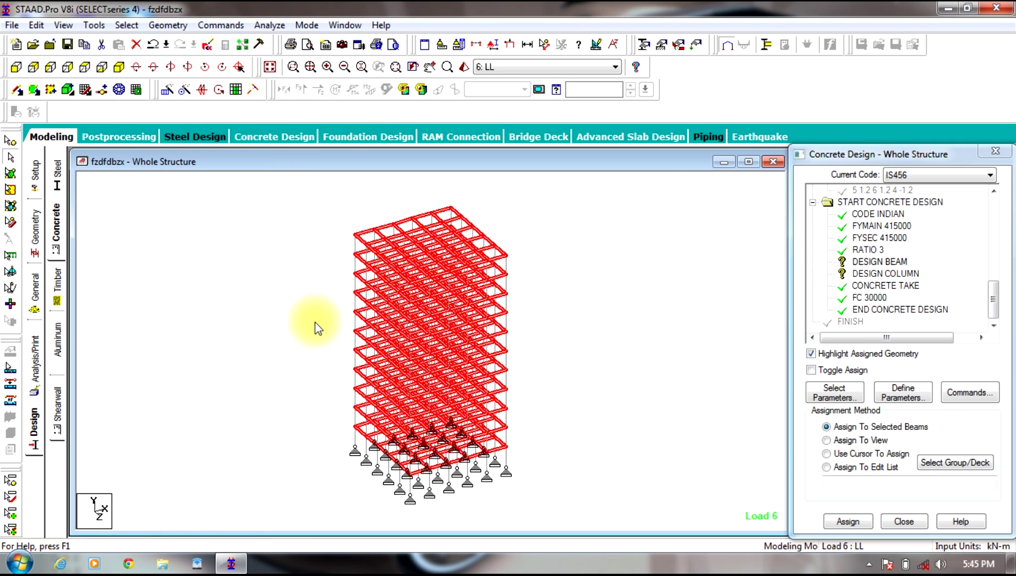
pyautogui.click(863, 521)
pyautogui.click(903, 381)
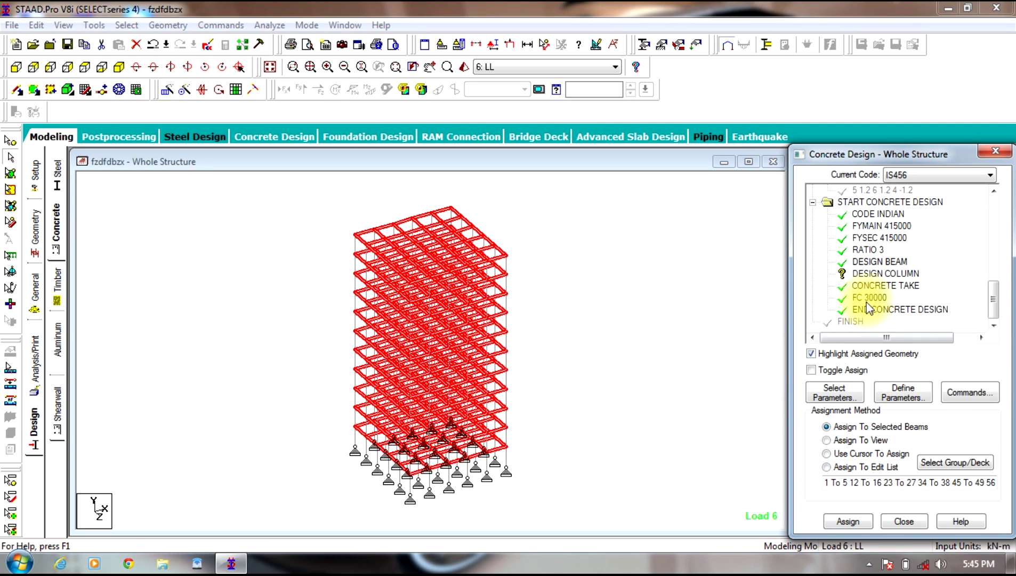
# Step: Assign the DESIGN COLUMN command to all members parallel to the Y axis, and clear the selection
pyautogui.click(886, 273)
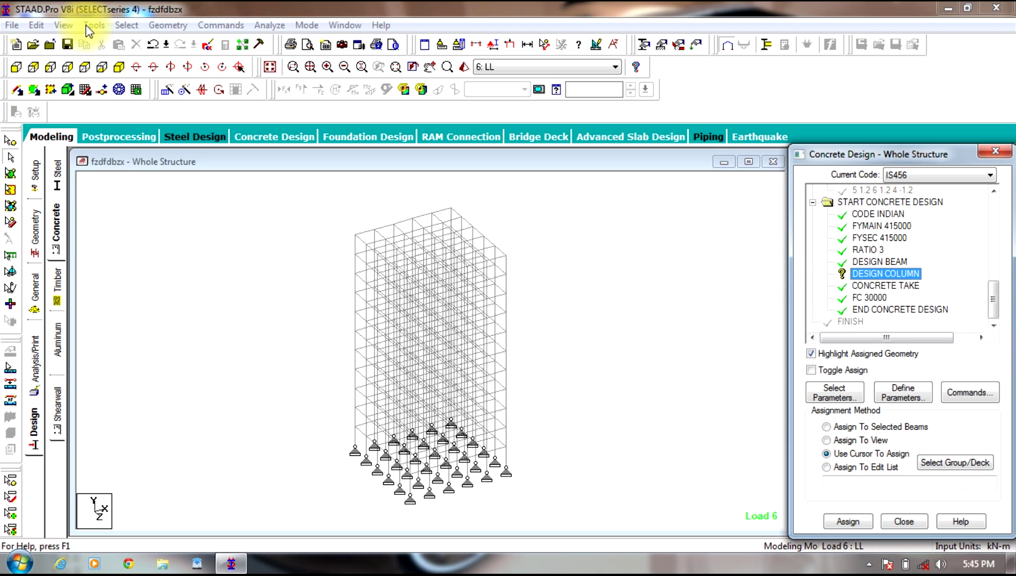
pyautogui.click(127, 25)
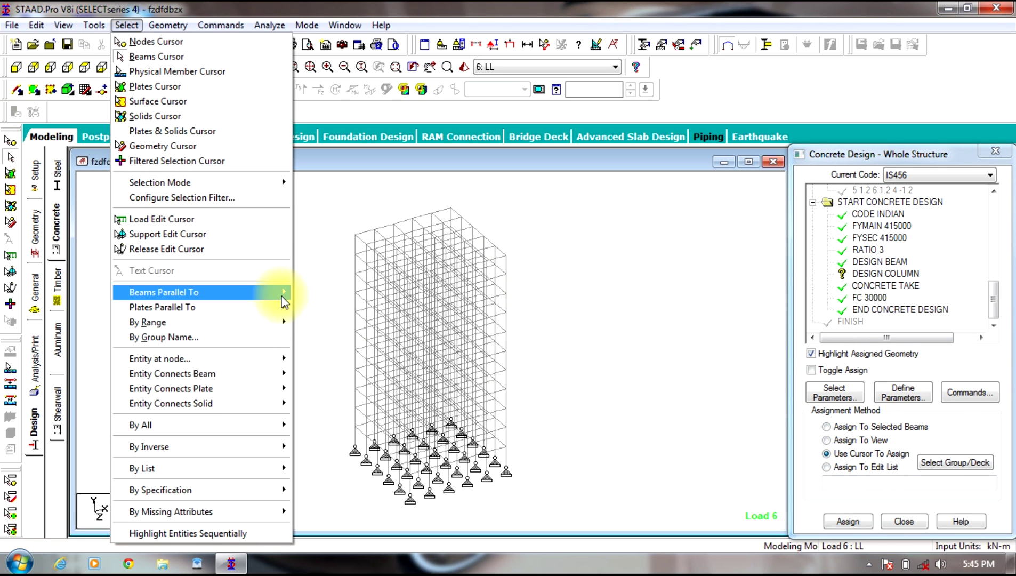
pyautogui.click(310, 307)
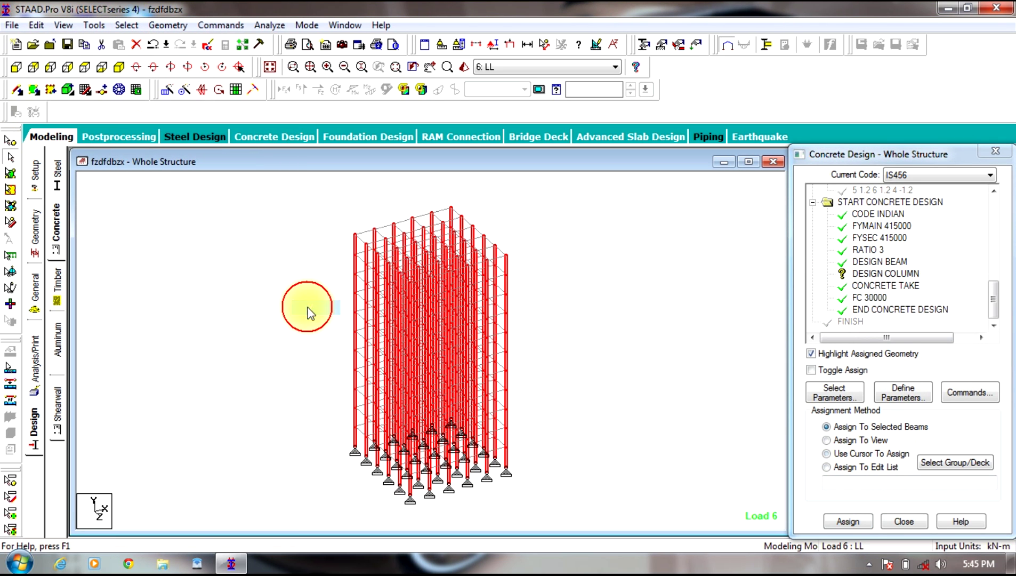
pyautogui.click(853, 521)
pyautogui.click(900, 380)
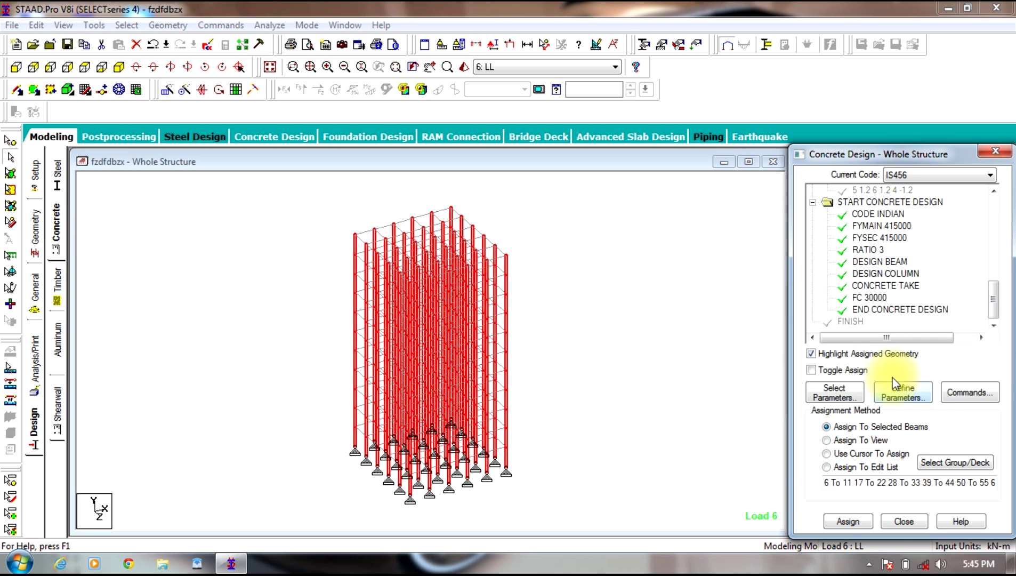
pyautogui.click(694, 292)
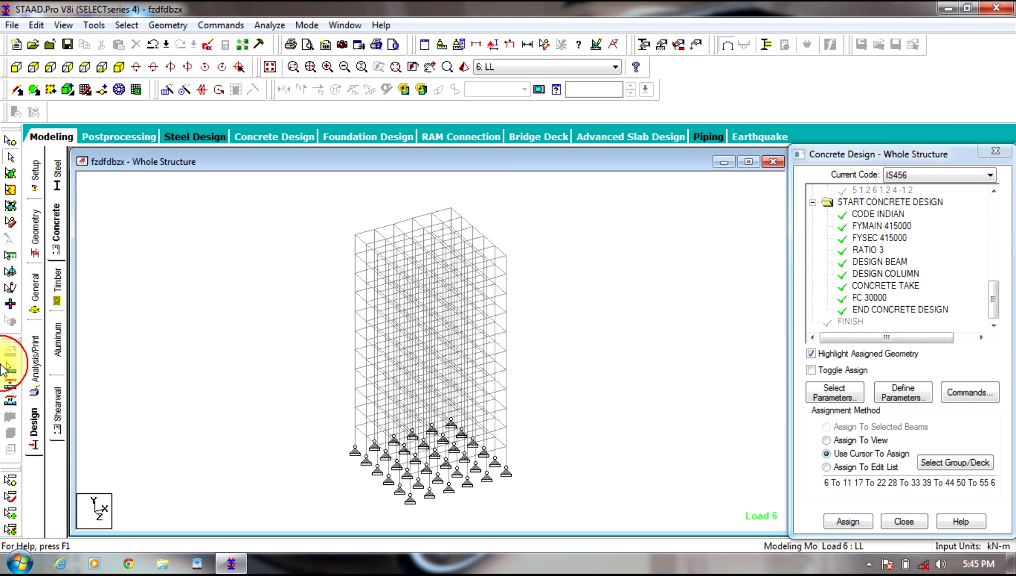
# Step: Add a Perform Analysis command with the No Print option
pyautogui.click(35, 368)
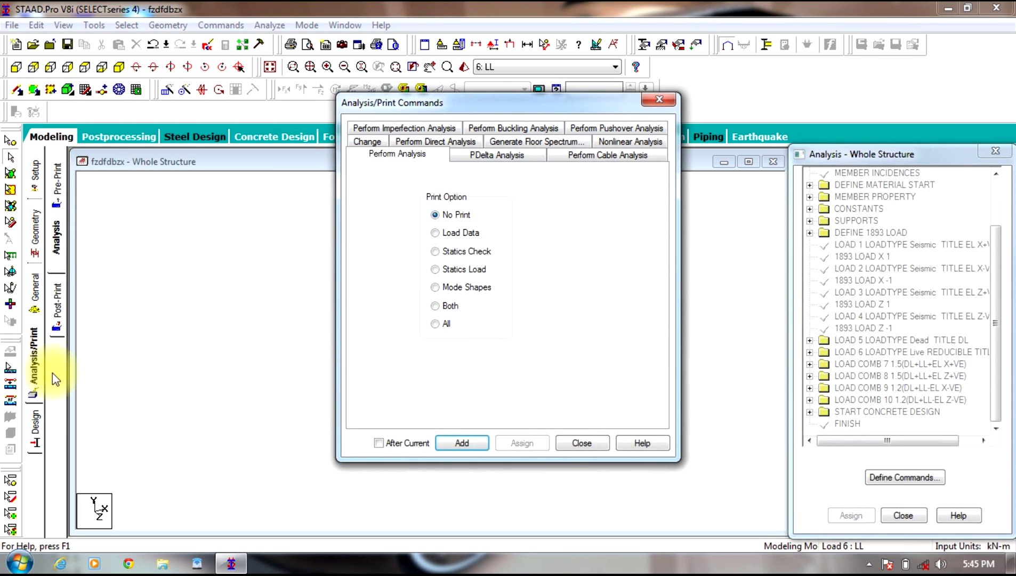
pyautogui.click(462, 443)
pyautogui.click(572, 444)
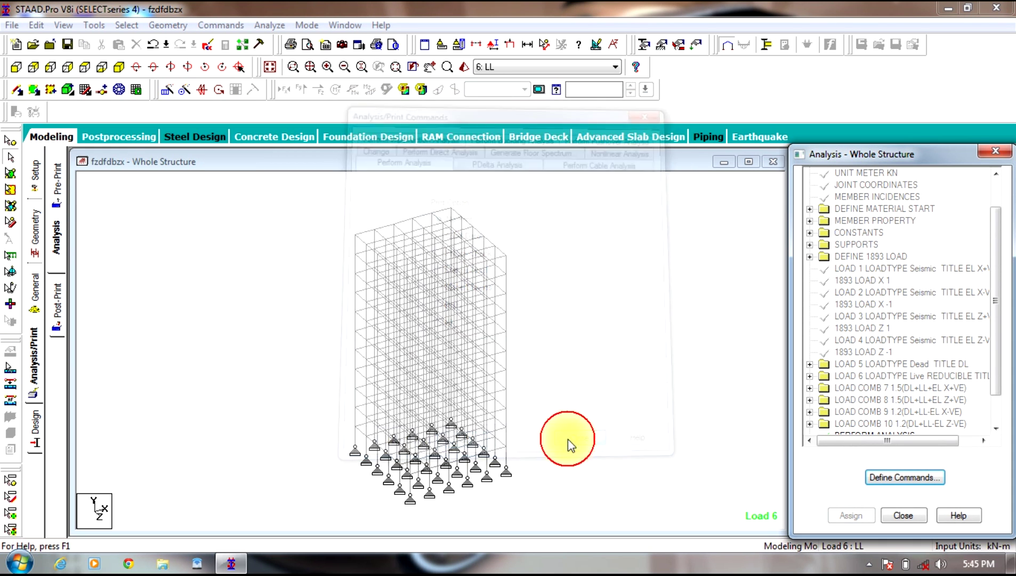
# Step: Run the analysis and go to post-processing mode with all load cases selected for the results
pyautogui.click(272, 27)
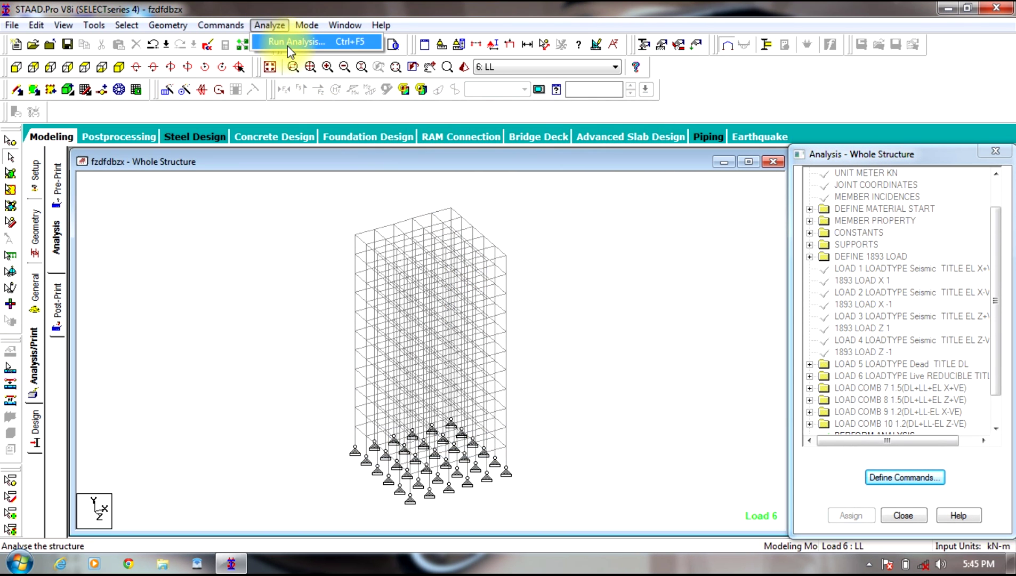
pyautogui.click(288, 41)
pyautogui.click(439, 301)
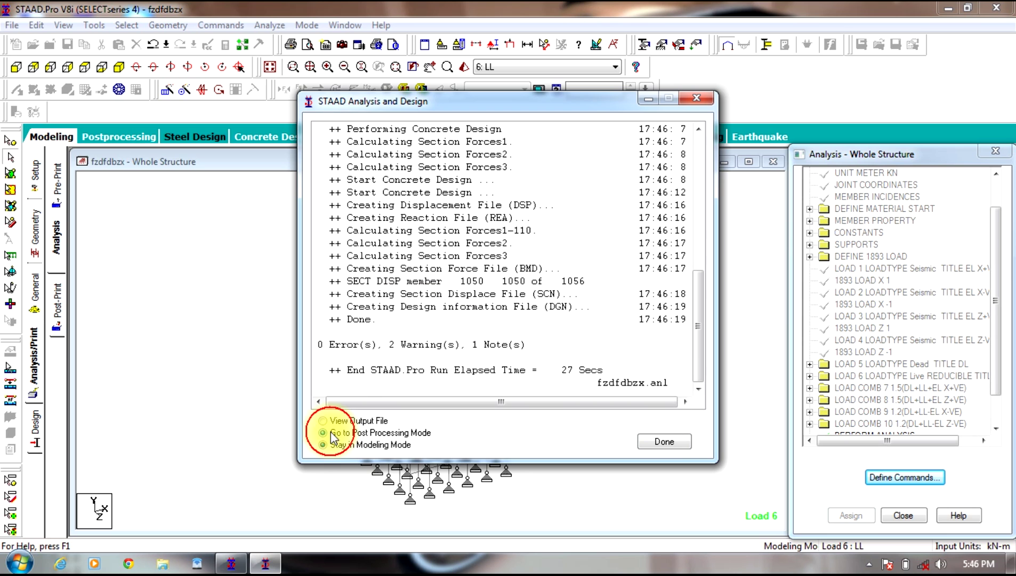
pyautogui.click(661, 441)
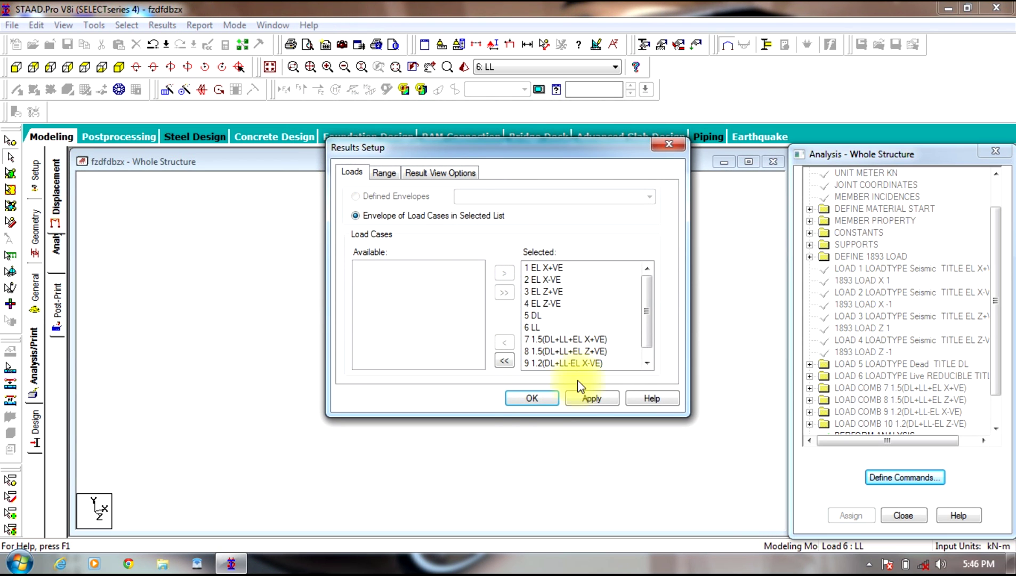
pyautogui.click(531, 397)
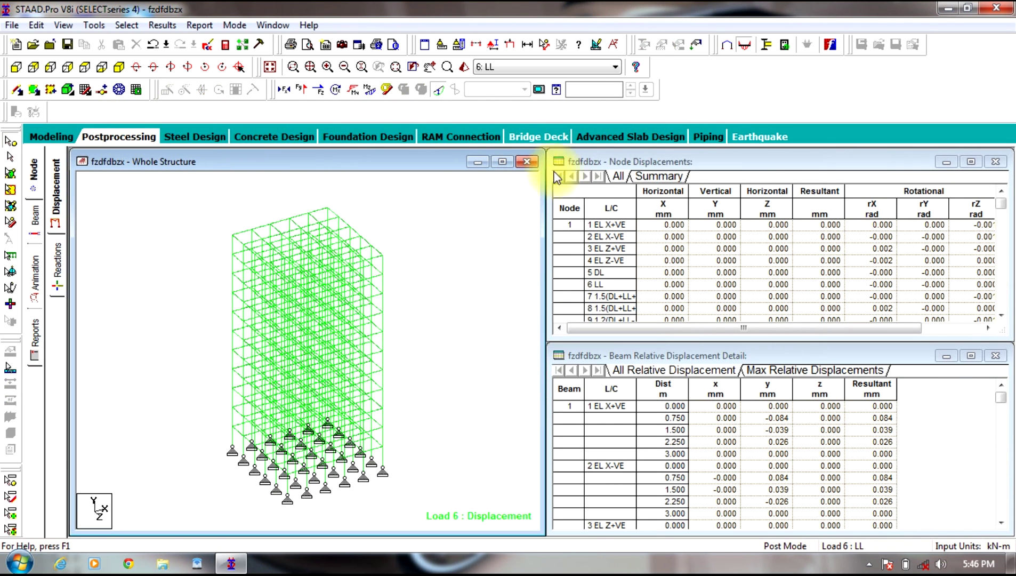
# Step: Maximize the structure view and display the displaced shape for load combination 8, 1.5(DL+LL+EL Z+VE)
pyautogui.click(502, 161)
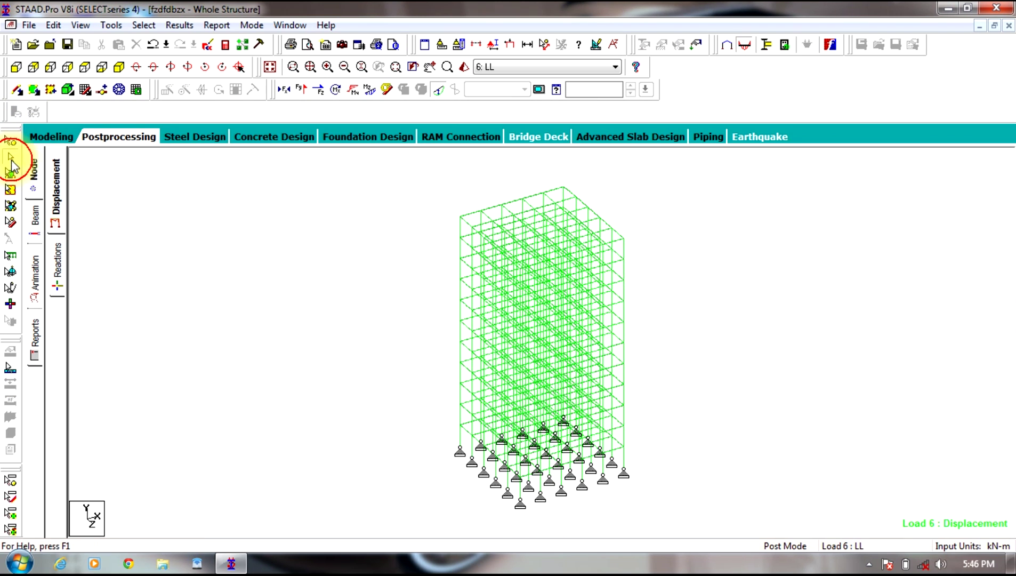
pyautogui.click(486, 69)
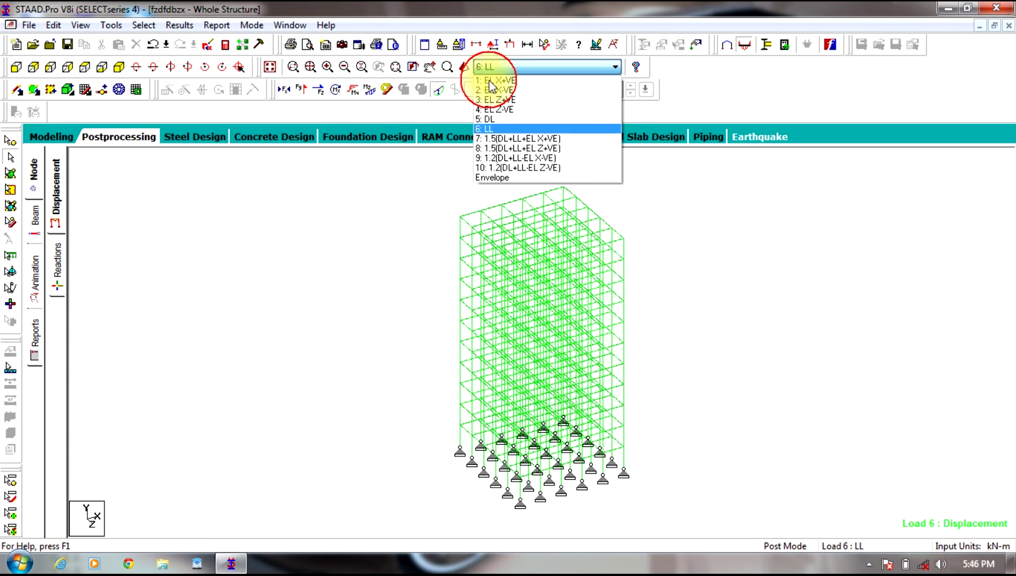
pyautogui.click(515, 149)
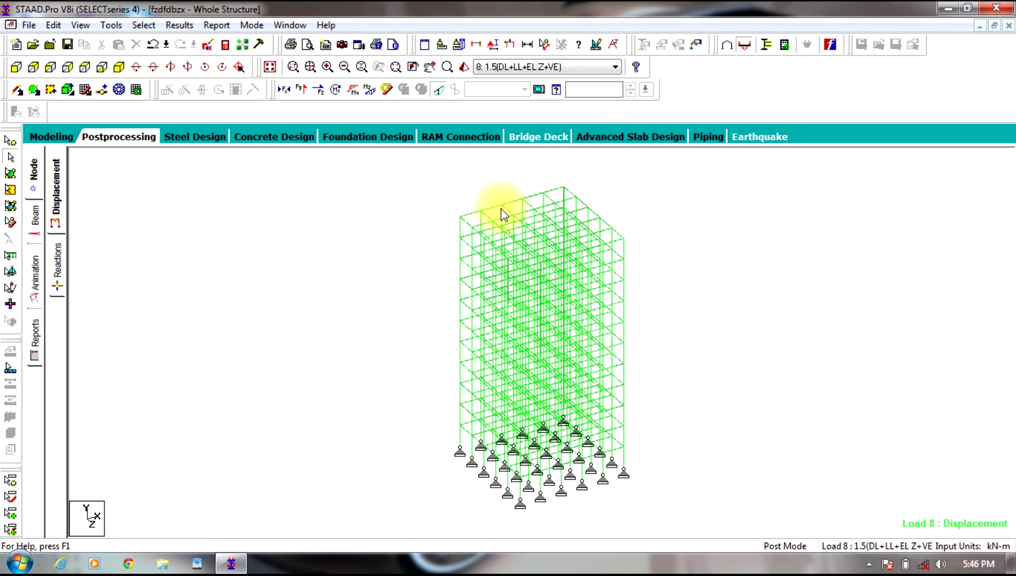
pyautogui.click(421, 262)
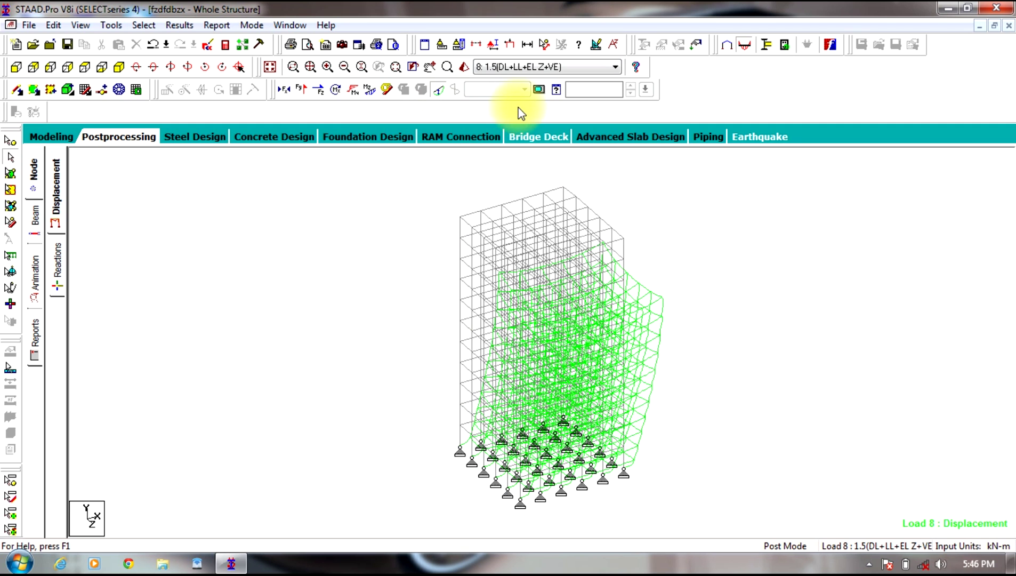
# Step: Display the displaced shape for combination 10, 1.2(DL+LL-EL Z-VE), followed by combination 7, 1.5(DL+LL+EL X+VE)
pyautogui.click(517, 67)
pyautogui.click(523, 152)
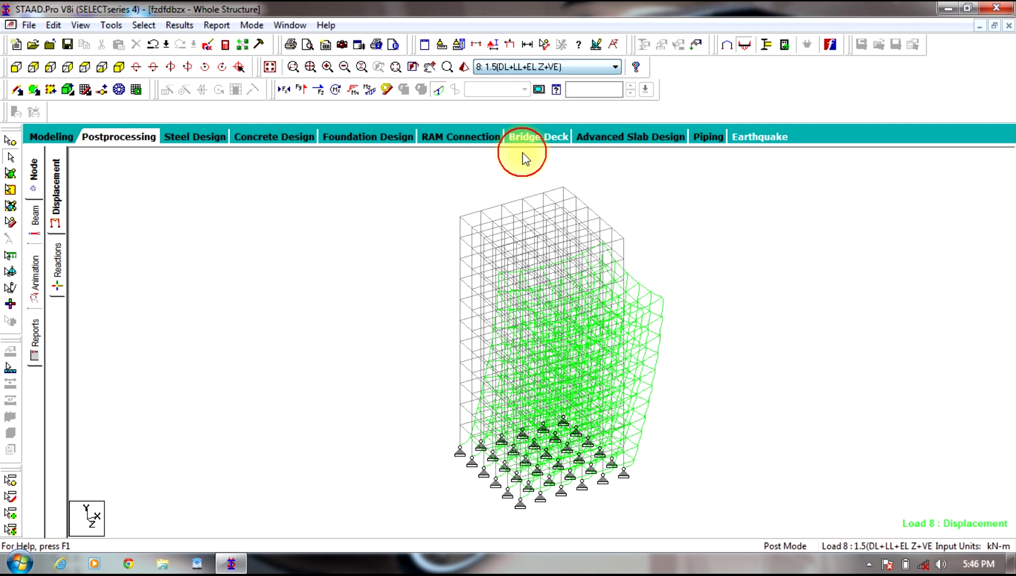
pyautogui.click(528, 73)
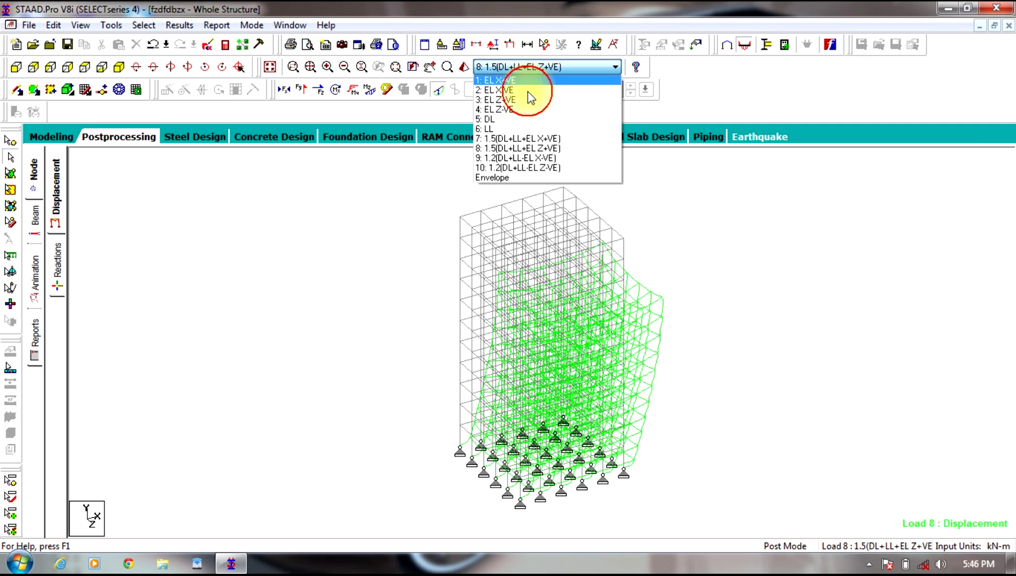
pyautogui.click(528, 160)
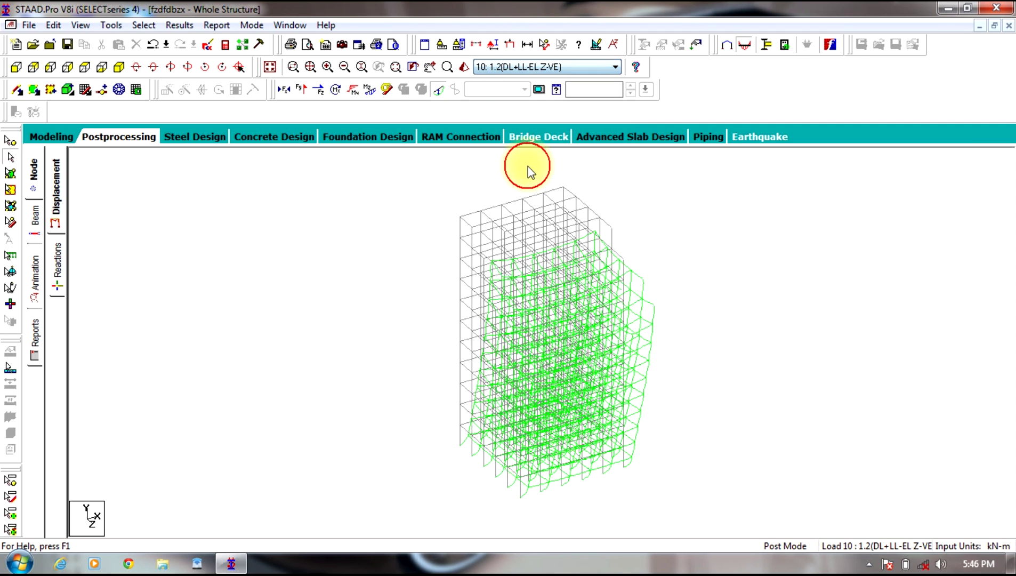
pyautogui.click(536, 71)
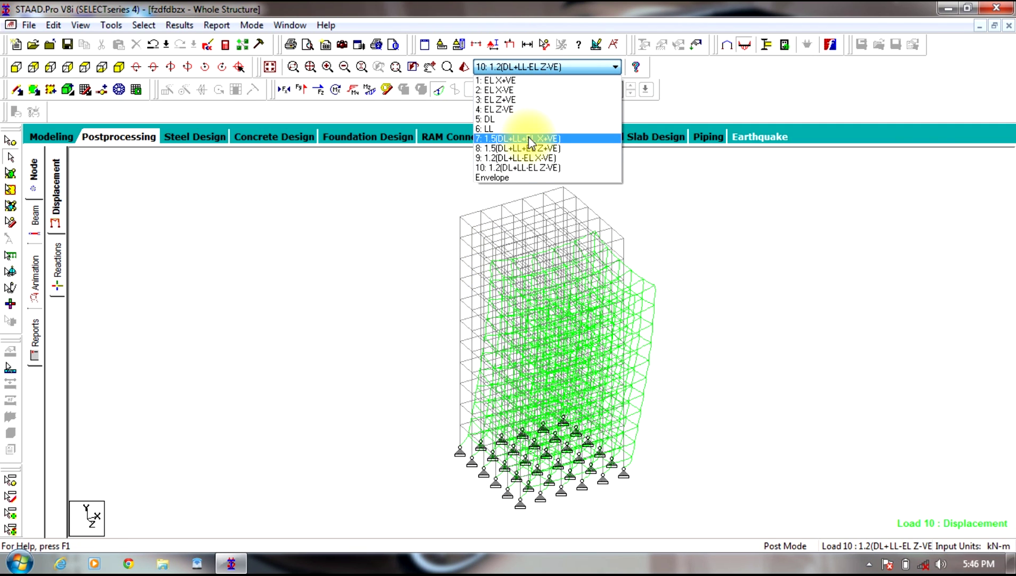
pyautogui.click(530, 139)
# Step: Display the displaced shape for combination 8, 1.5(DL+LL+EL Z+VE), followed by load case 3, EL Z+VE
pyautogui.click(517, 69)
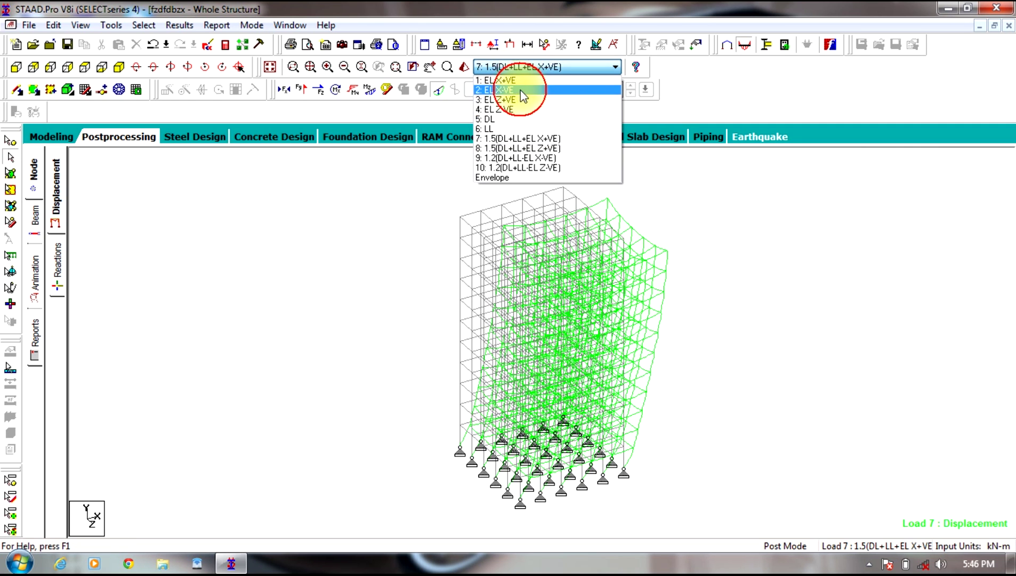
pyautogui.click(528, 148)
pyautogui.click(520, 68)
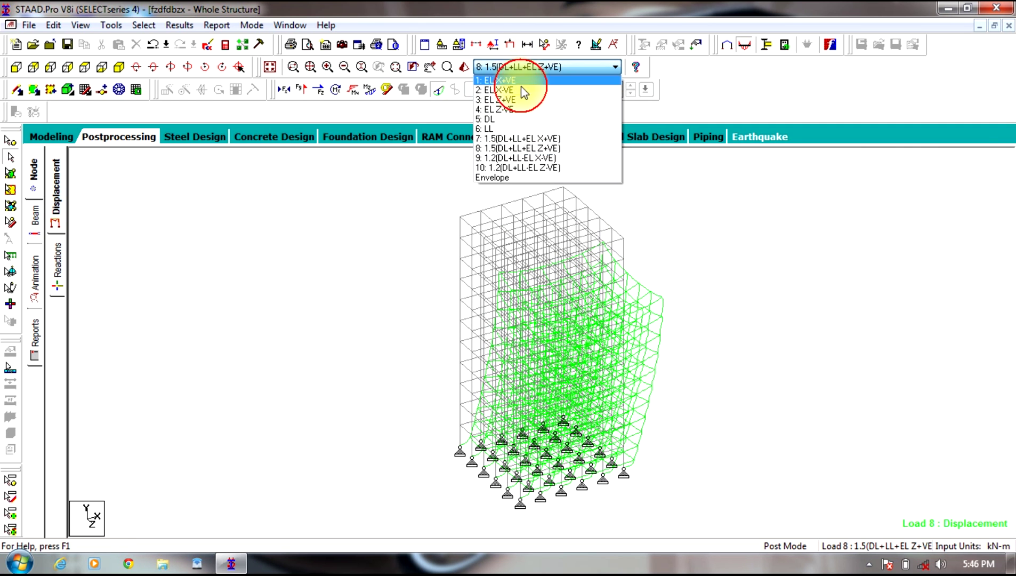
pyautogui.click(523, 90)
pyautogui.click(516, 67)
pyautogui.click(521, 96)
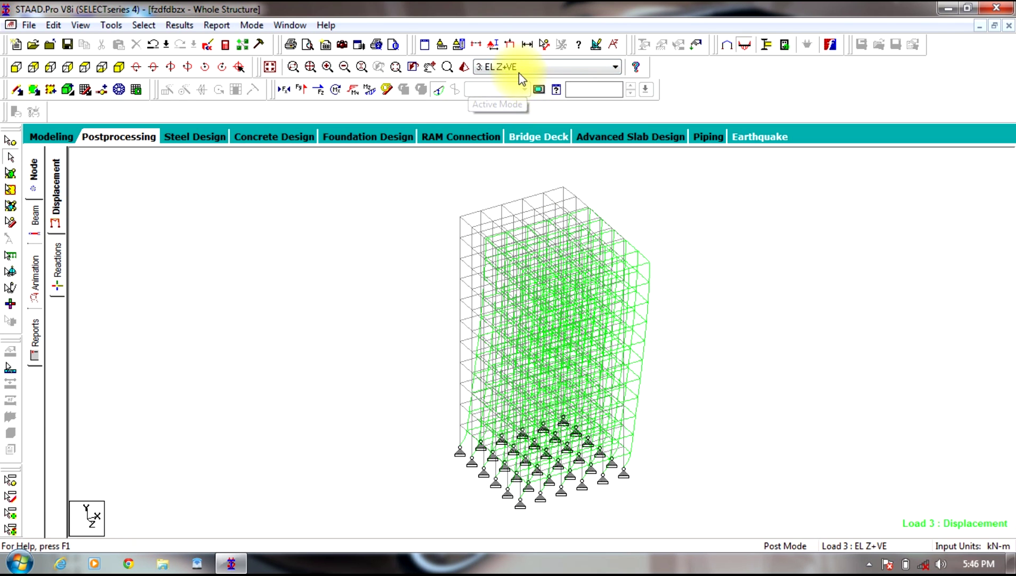
# Step: Make load combination 7, 1.5(DL+LL+EL X+VE), active and turn off the displaced shape display
pyautogui.click(520, 74)
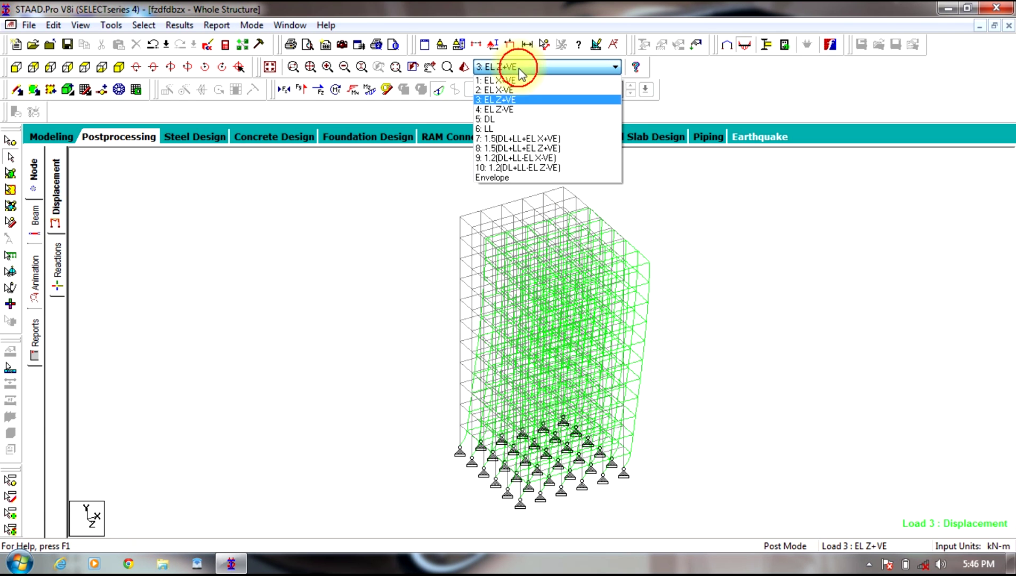
pyautogui.click(528, 139)
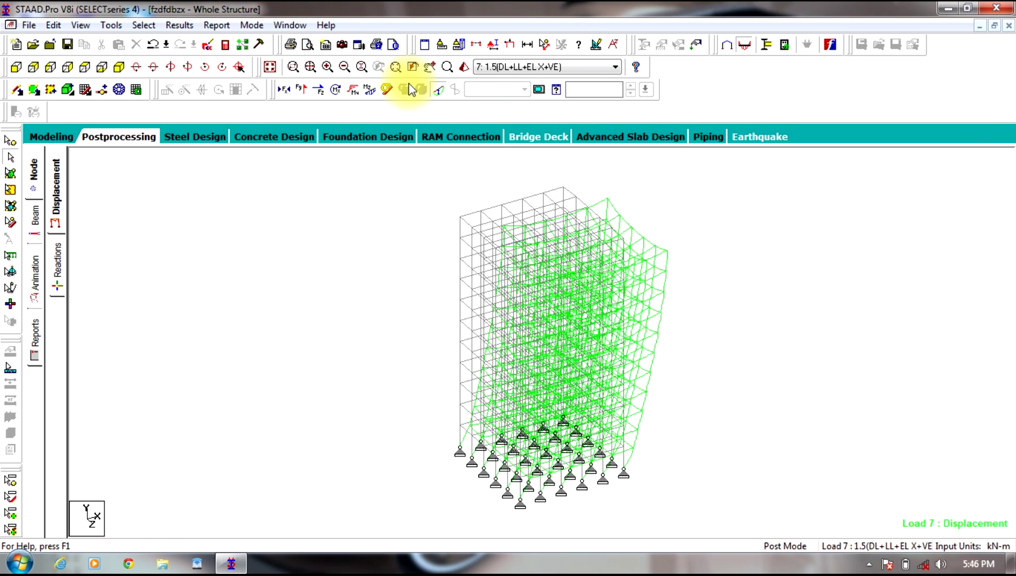
pyautogui.click(434, 93)
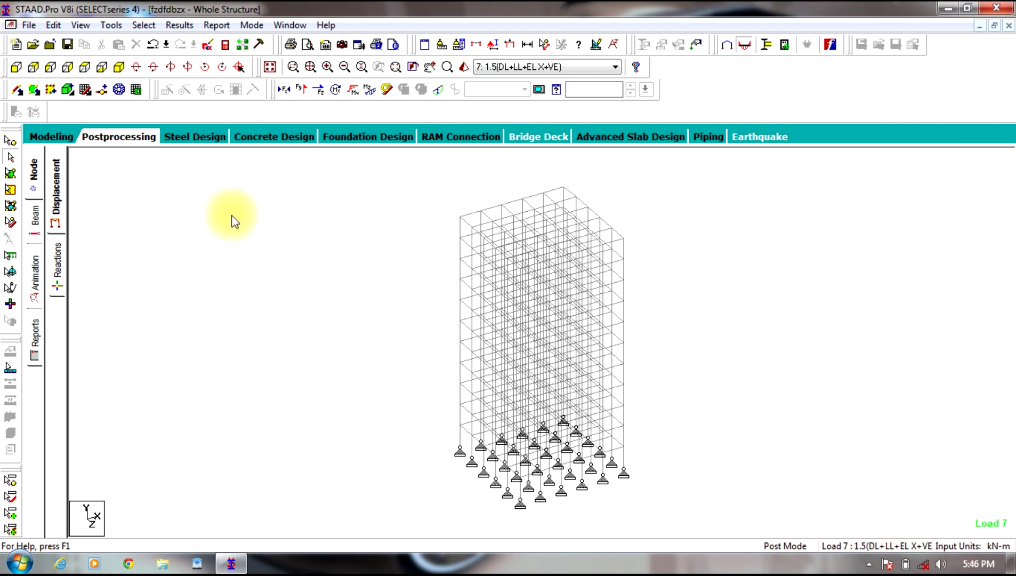
# Step: Set up a report from the Output items, replacing Job Info with Reactions in the selected items
pyautogui.click(35, 338)
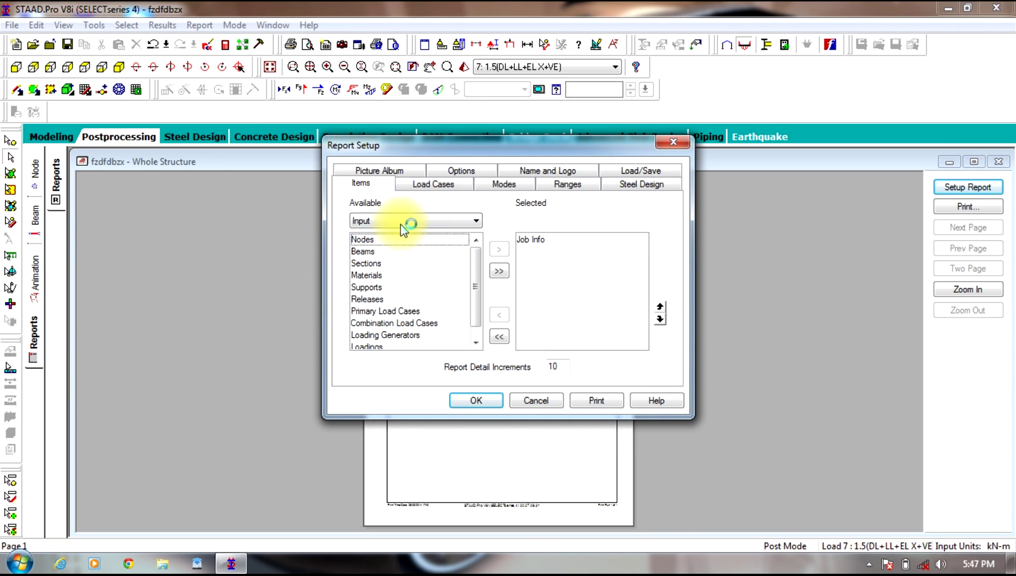
pyautogui.click(406, 224)
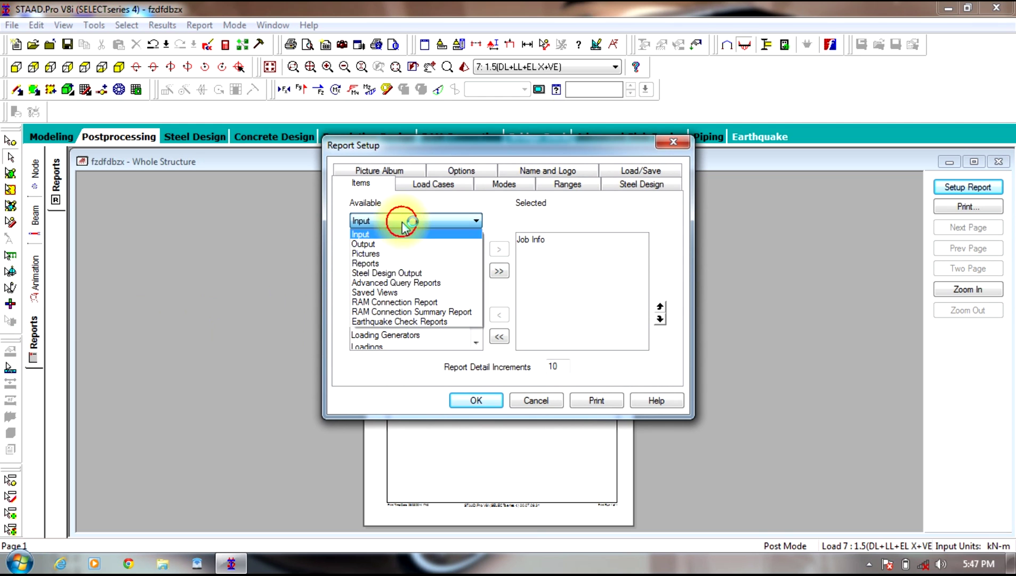
pyautogui.click(376, 244)
pyautogui.scroll(-6, 474, 272)
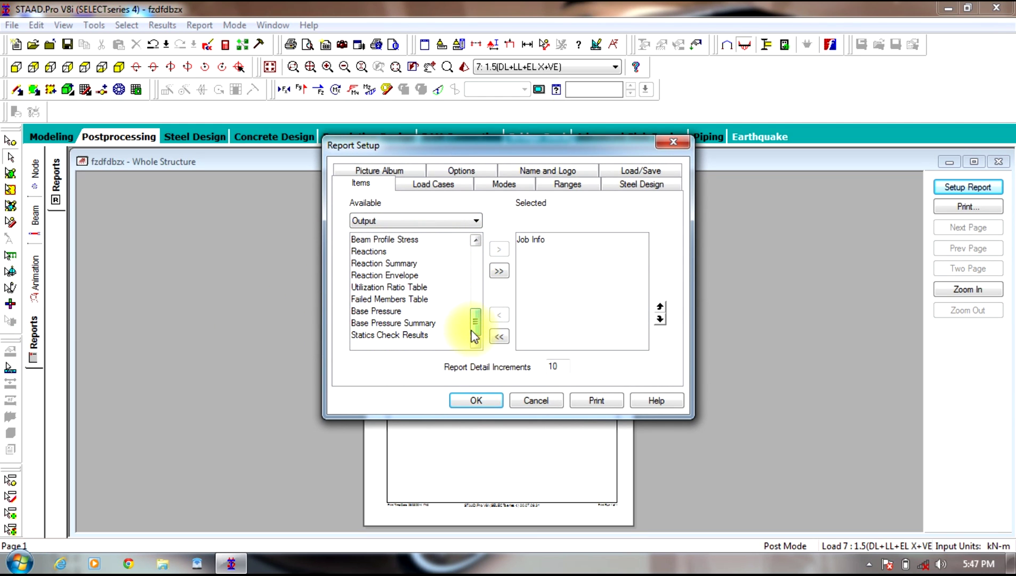
pyautogui.click(360, 251)
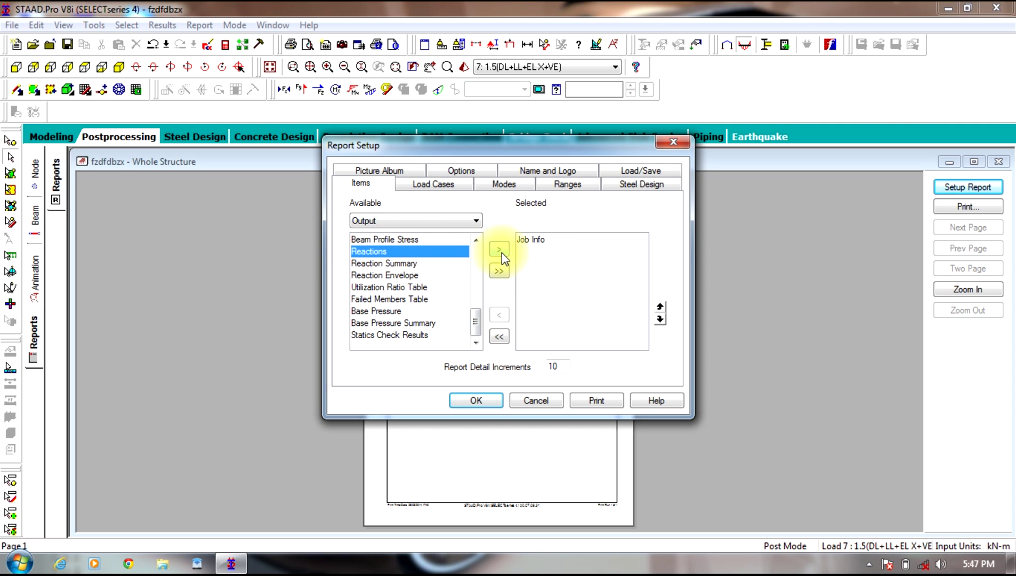
pyautogui.click(533, 241)
pyautogui.click(499, 314)
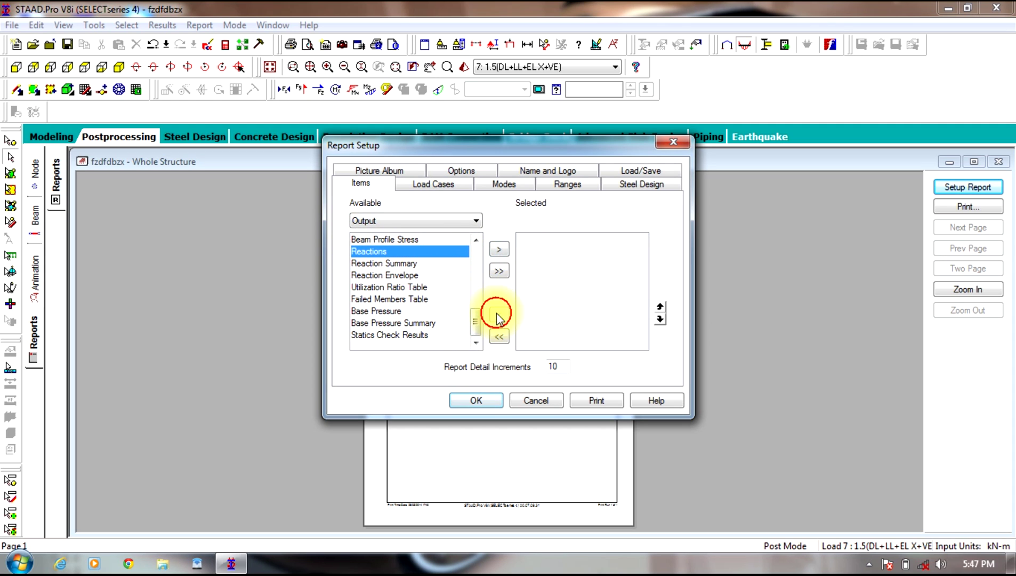
pyautogui.click(499, 249)
# Step: Add Beam Max Moments, Beam Max Shear Forces and Beam Max Axial Forces to the report items
pyautogui.moveTo(478, 330); pyautogui.dragTo(475, 299)
pyautogui.click(403, 264)
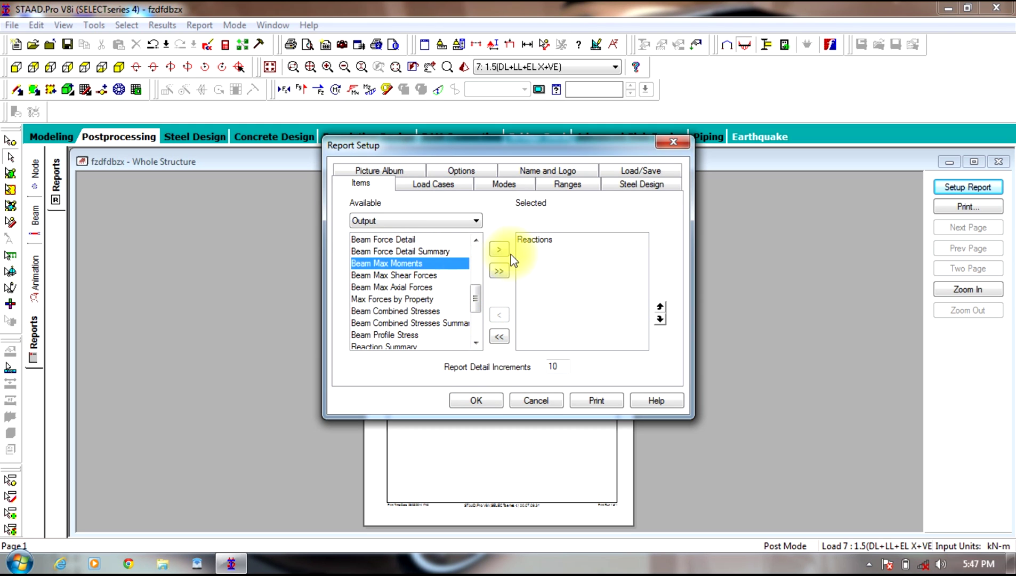
pyautogui.click(503, 246)
pyautogui.click(406, 263)
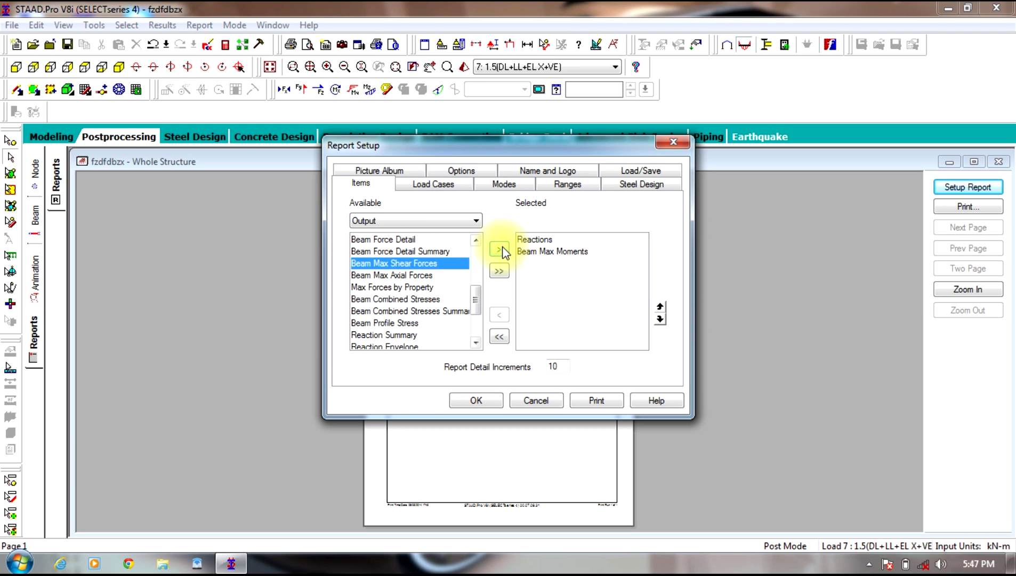
pyautogui.click(499, 249)
pyautogui.click(417, 263)
pyautogui.click(499, 249)
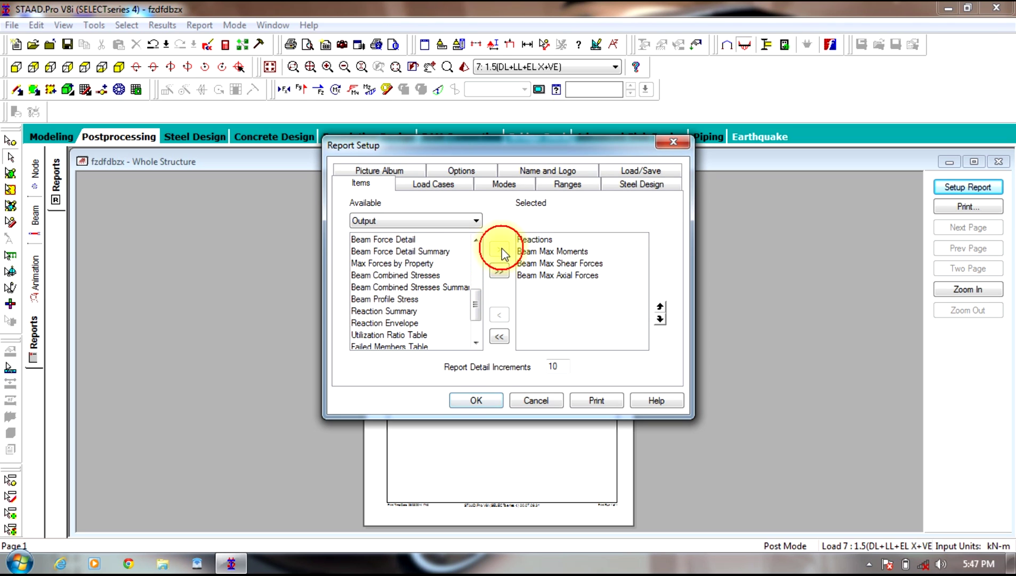
# Step: Remove load cases 1 to 6 from the report, keeping only combinations 7 to 10, and generate it
pyautogui.click(414, 185)
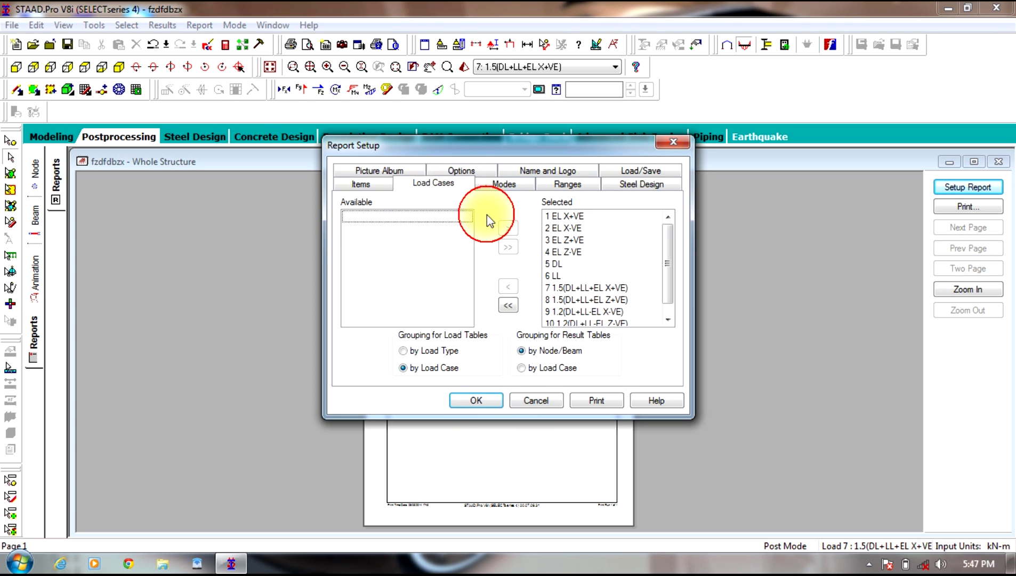
pyautogui.moveTo(671, 270); pyautogui.dragTo(671, 278)
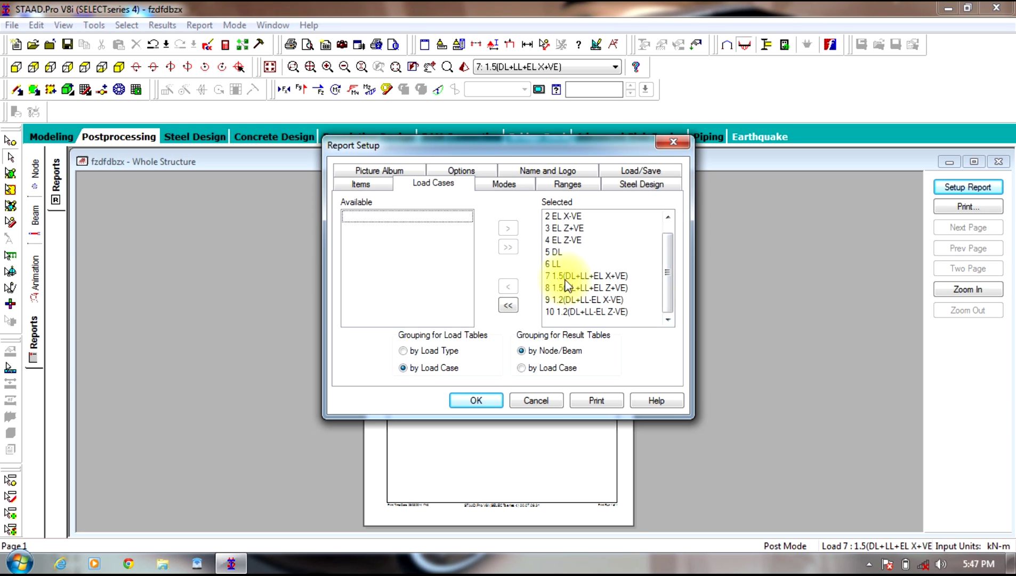
pyautogui.click(569, 277)
pyautogui.moveTo(569, 286); pyautogui.dragTo(560, 306)
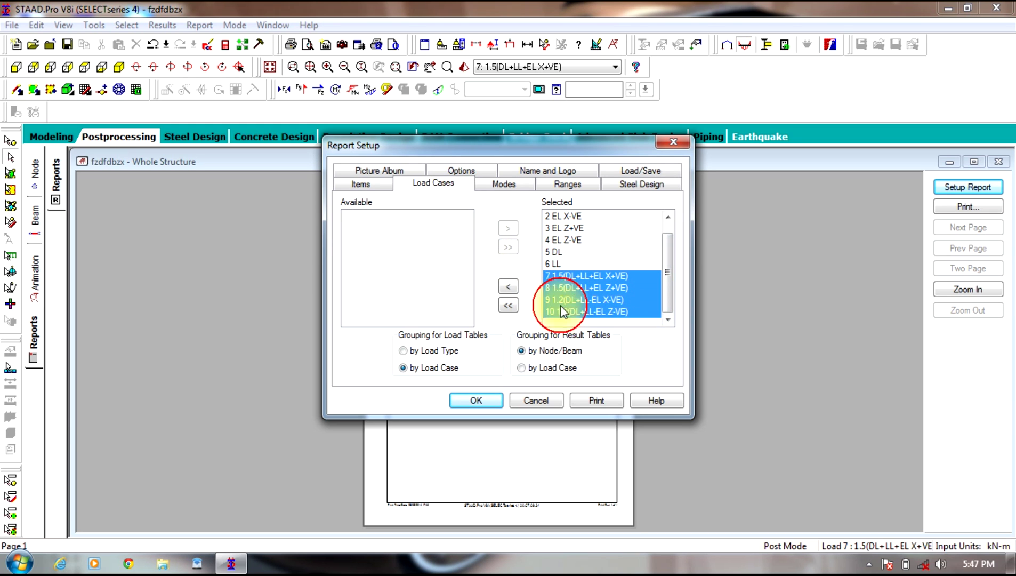
pyautogui.moveTo(554, 263); pyautogui.dragTo(557, 216)
pyautogui.click(508, 287)
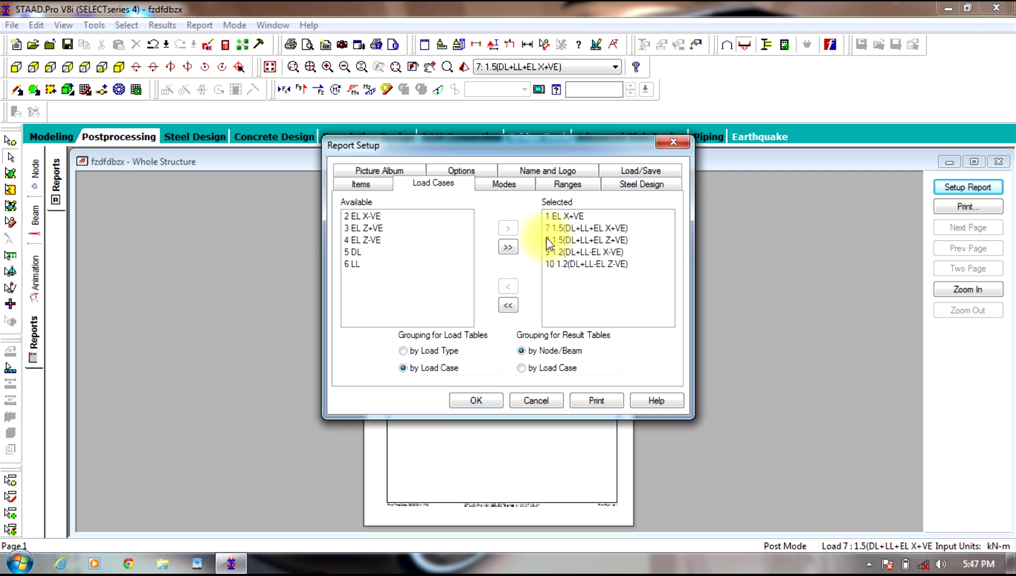
pyautogui.click(574, 217)
pyautogui.click(509, 287)
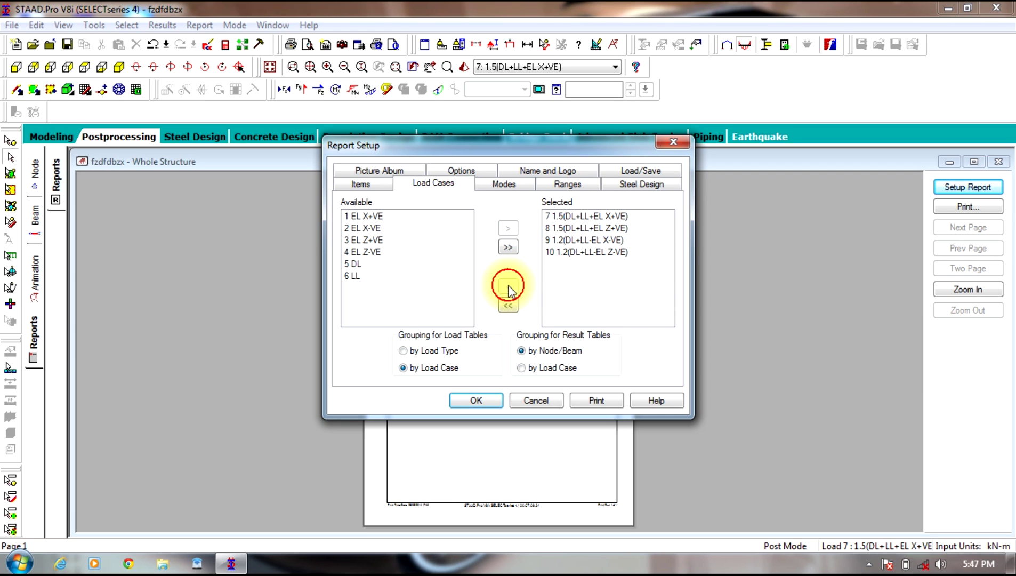
pyautogui.click(468, 401)
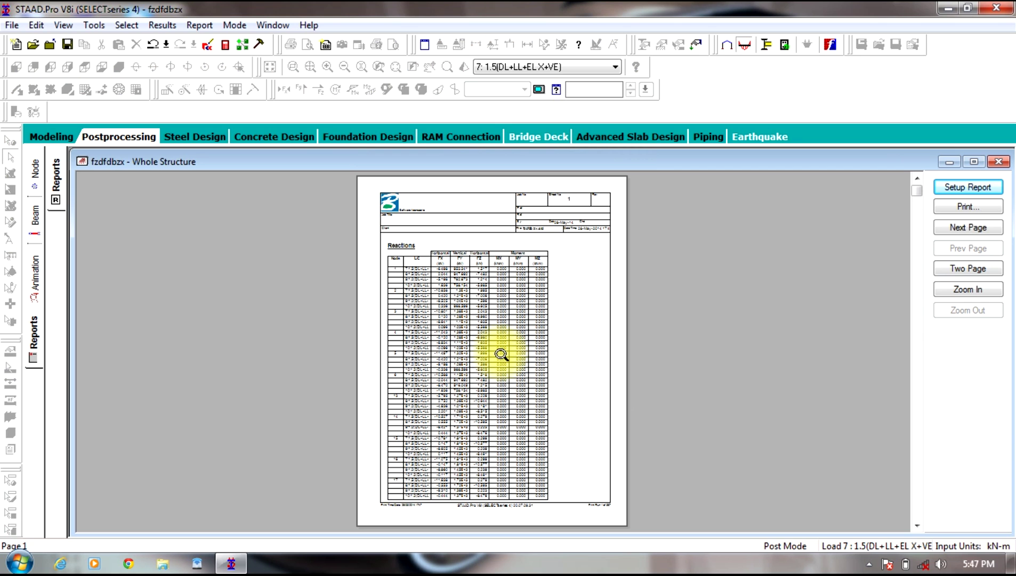
# Step: Examine the support reactions in the report and browse its pages through to the Beam Maximum Shear Forces tables
pyautogui.click(479, 275)
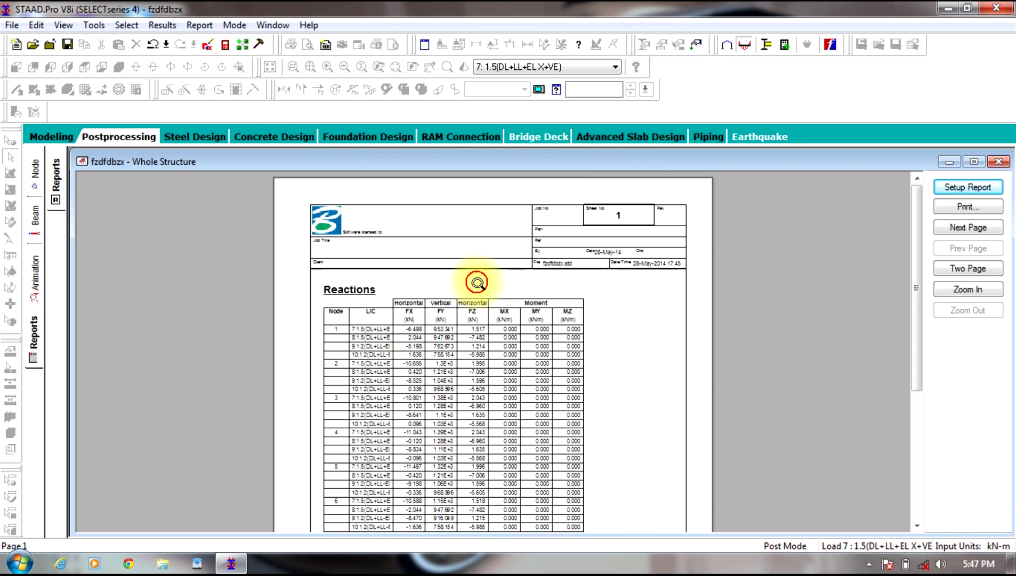
pyautogui.click(338, 331)
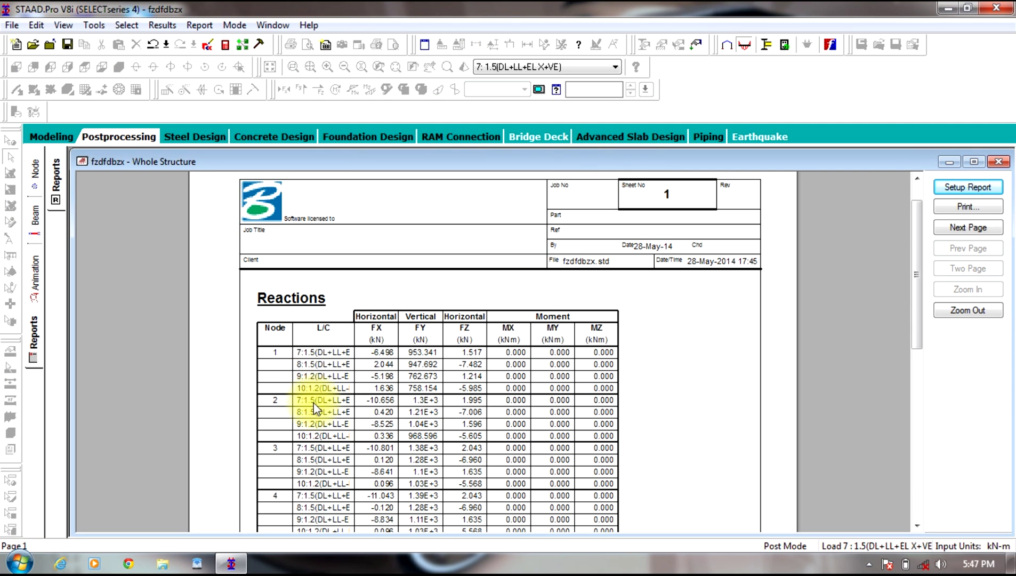
pyautogui.click(591, 339)
pyautogui.scroll(-5, 591, 340)
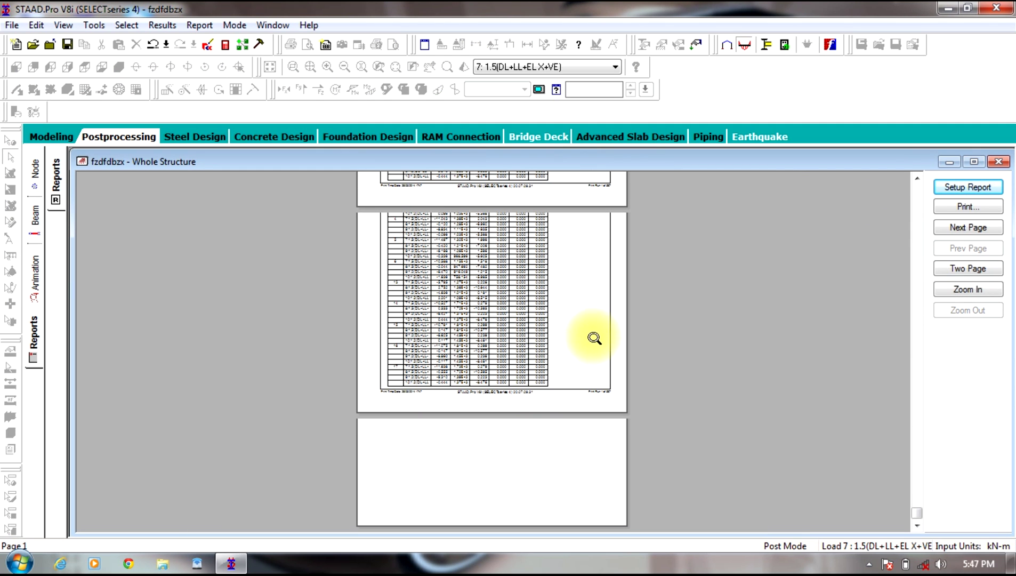
pyautogui.scroll(5, 880, 503)
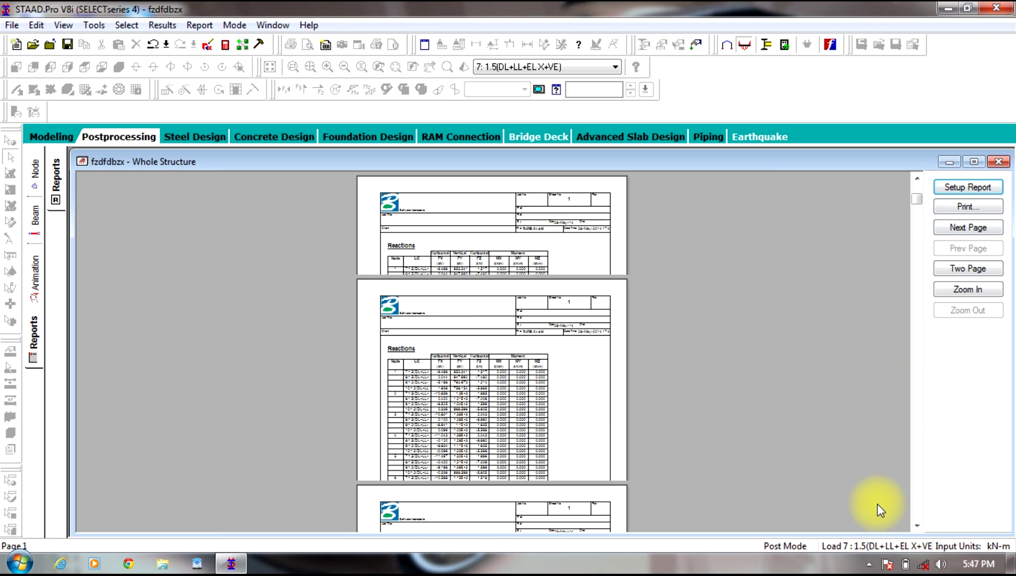
pyautogui.click(420, 392)
pyautogui.scroll(-3, 488, 359)
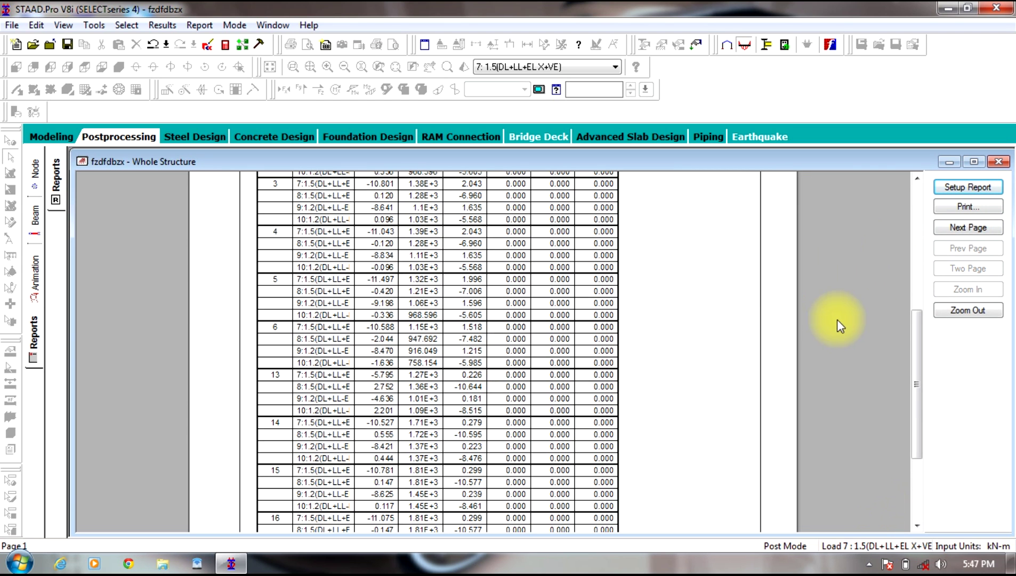
pyautogui.click(956, 227)
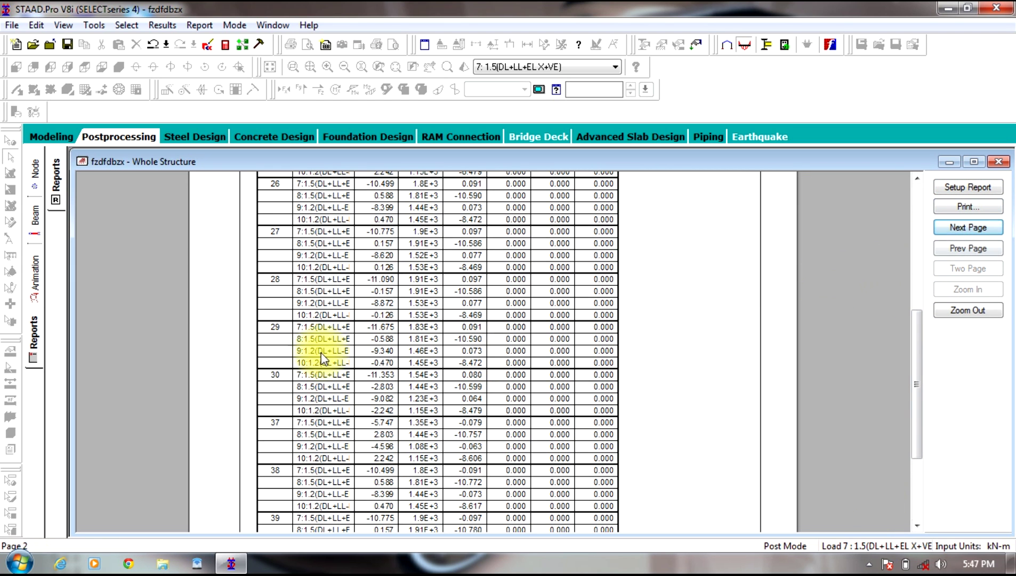
pyautogui.click(280, 336)
pyautogui.moveTo(921, 196); pyautogui.dragTo(844, 318)
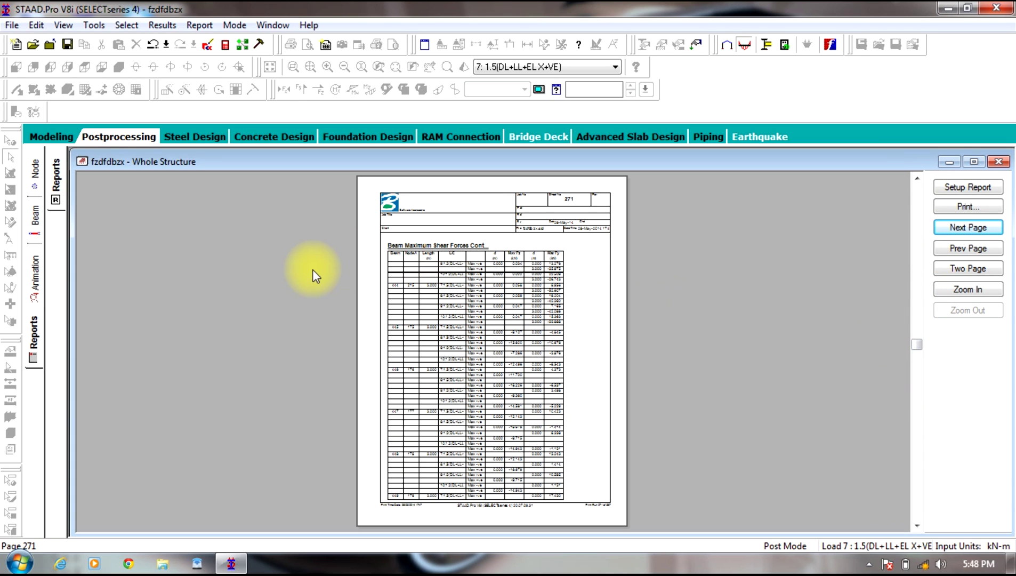
# Step: Export the report as the Word document fzdfdbzx in the Plugins folder, using the STAAD_Pro template
pyautogui.click(15, 26)
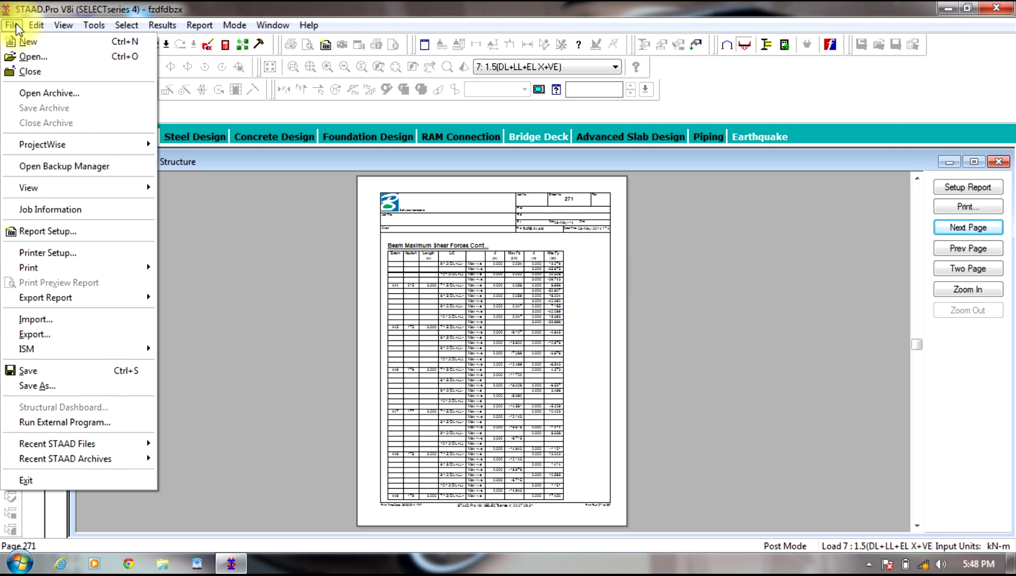
pyautogui.moveTo(48, 303)
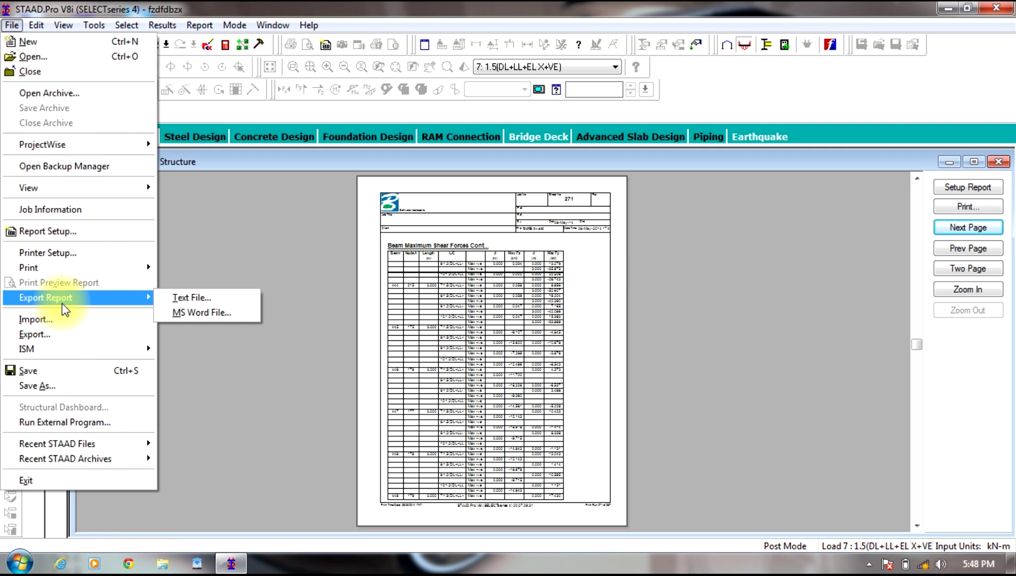
pyautogui.click(178, 313)
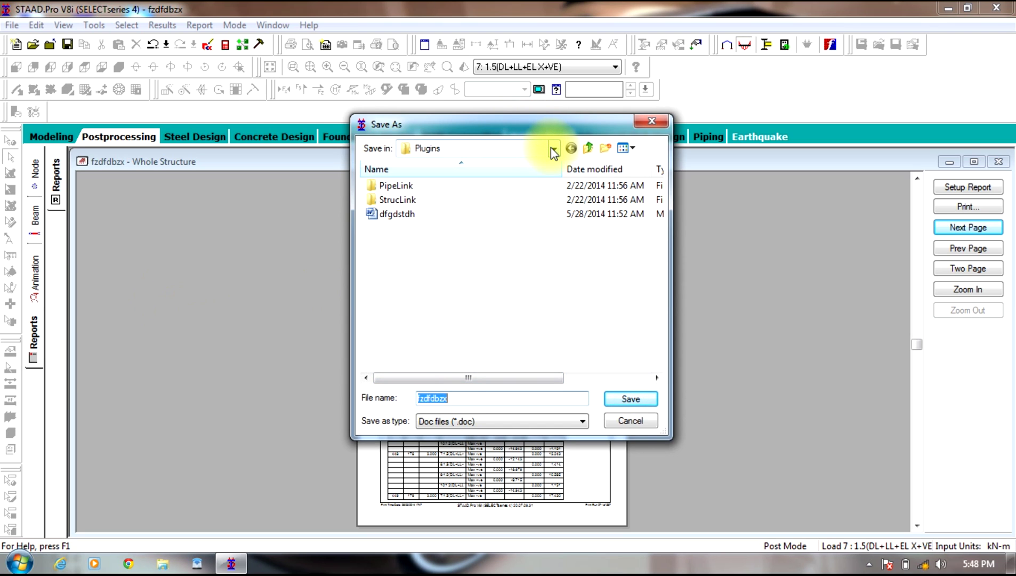
pyautogui.click(624, 406)
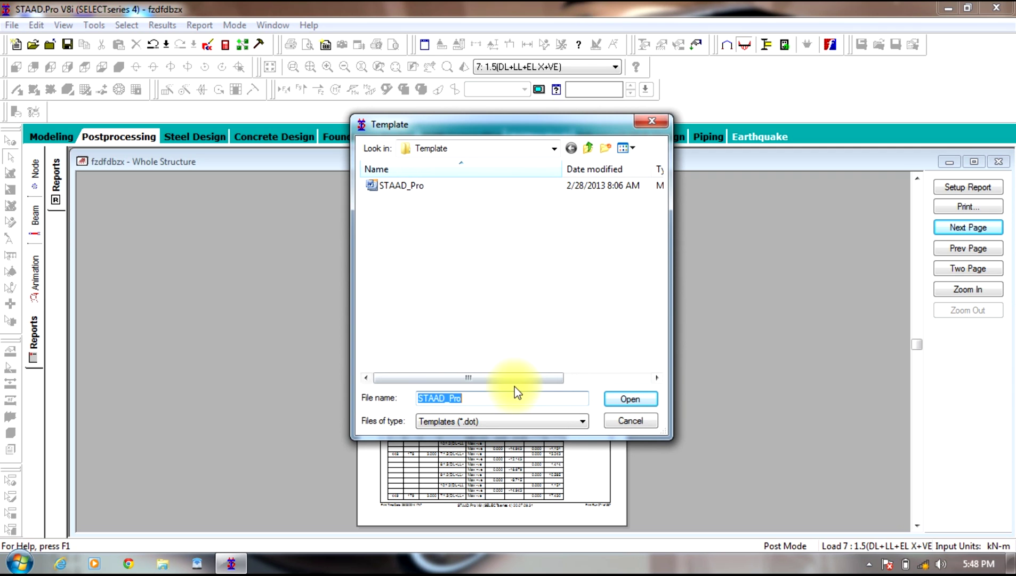
pyautogui.click(629, 404)
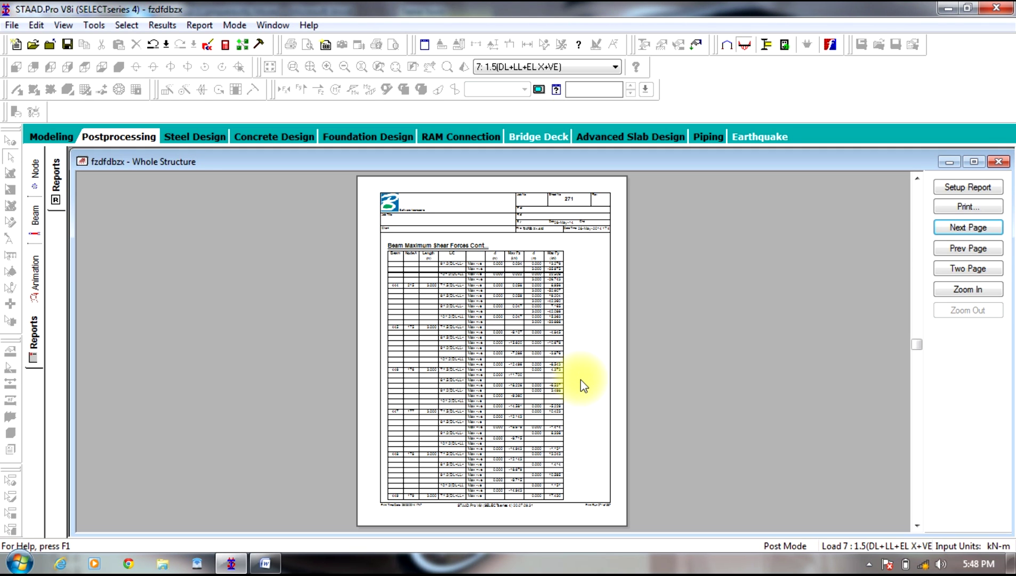
# Step: Switch to Word to examine the Reactions table in the exported report, and close the document without saving changes
pyautogui.click(270, 565)
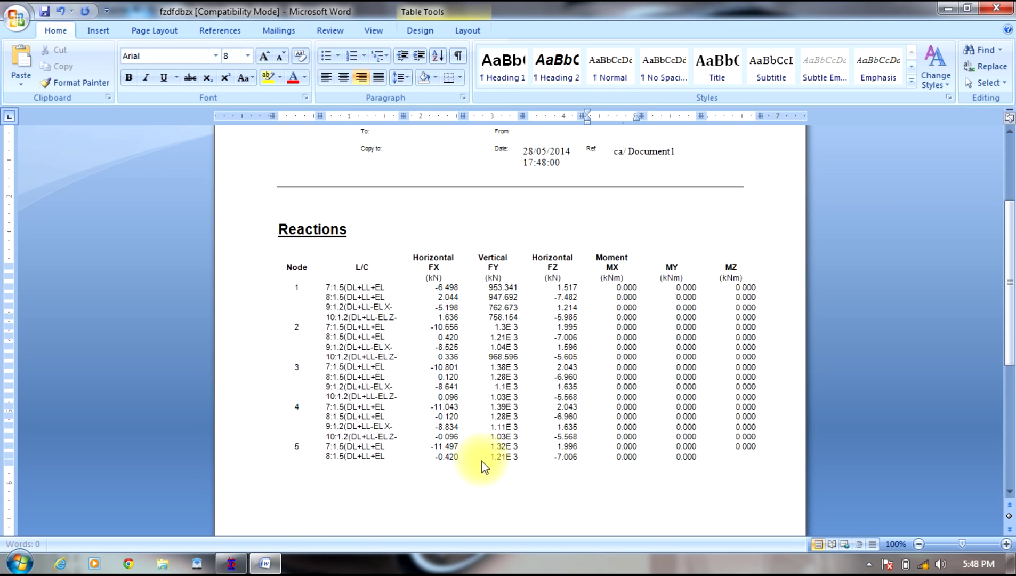
pyautogui.click(231, 563)
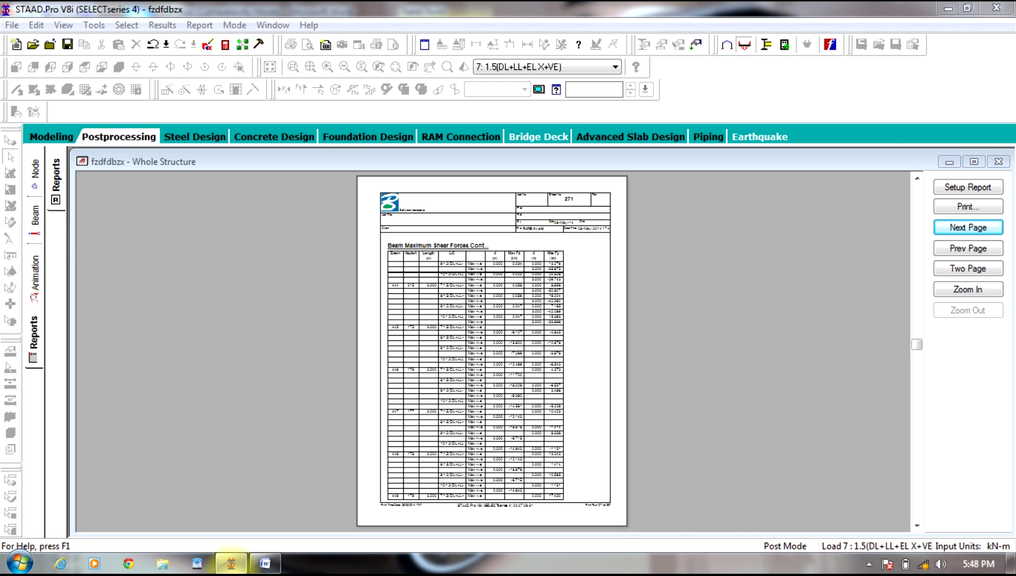
pyautogui.click(278, 566)
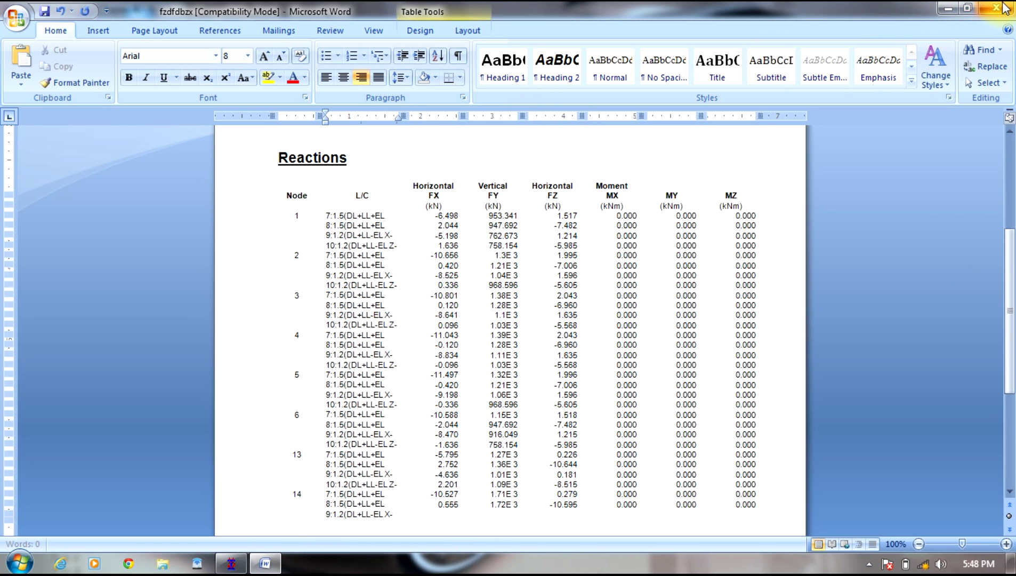
pyautogui.click(947, 8)
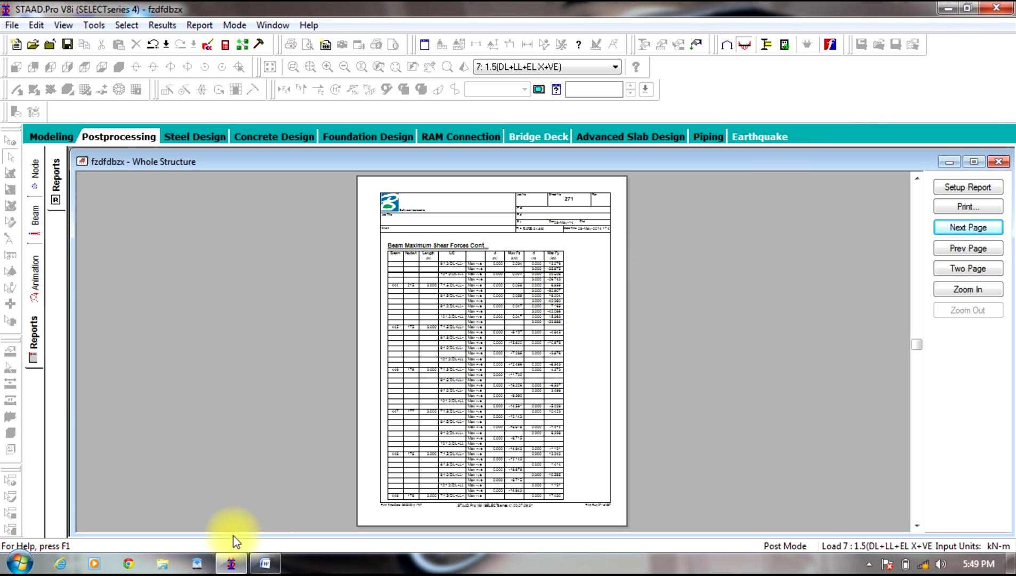
pyautogui.click(258, 563)
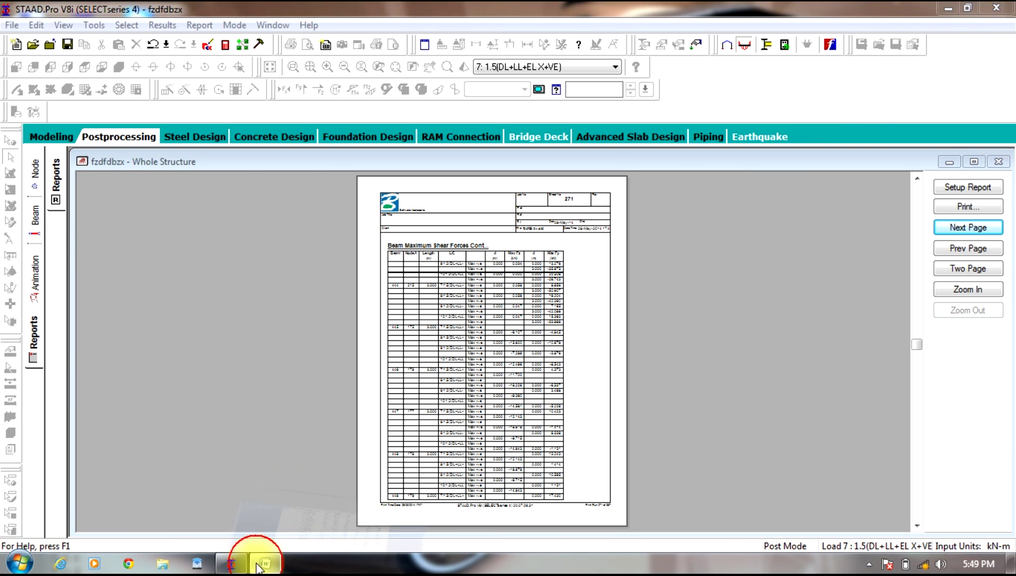
pyautogui.click(996, 7)
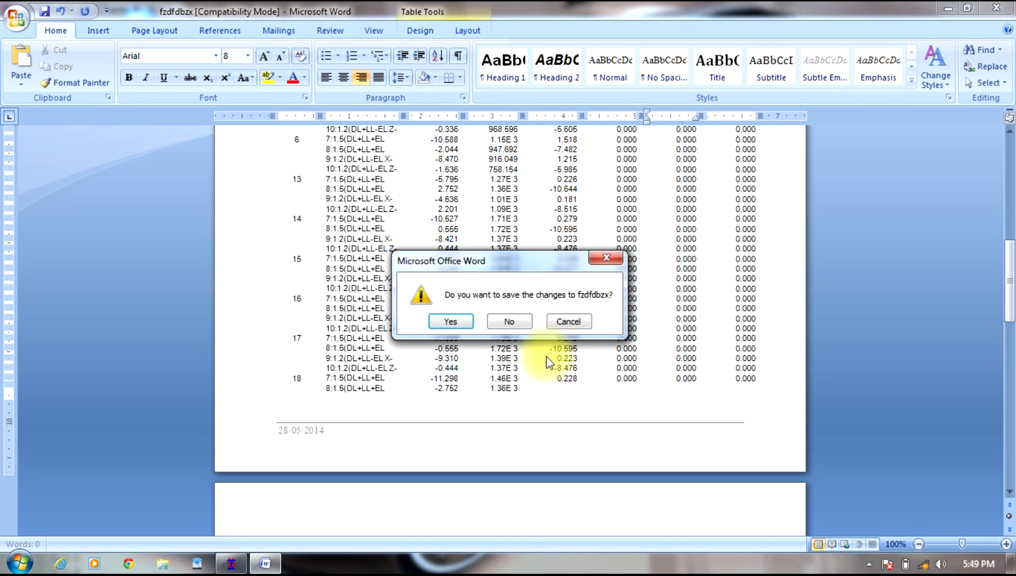
pyautogui.click(509, 321)
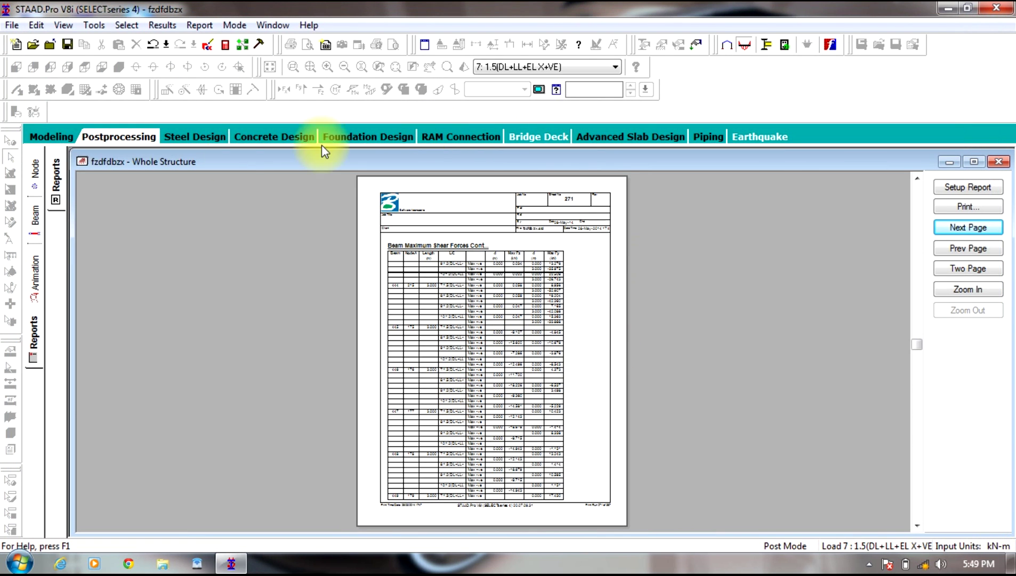
pyautogui.click(568, 315)
# Step: Open the analysis output from postprocessing mode, examine the UBC/IBC analysis and damping ratio warnings, and close the output viewer
pyautogui.click(51, 136)
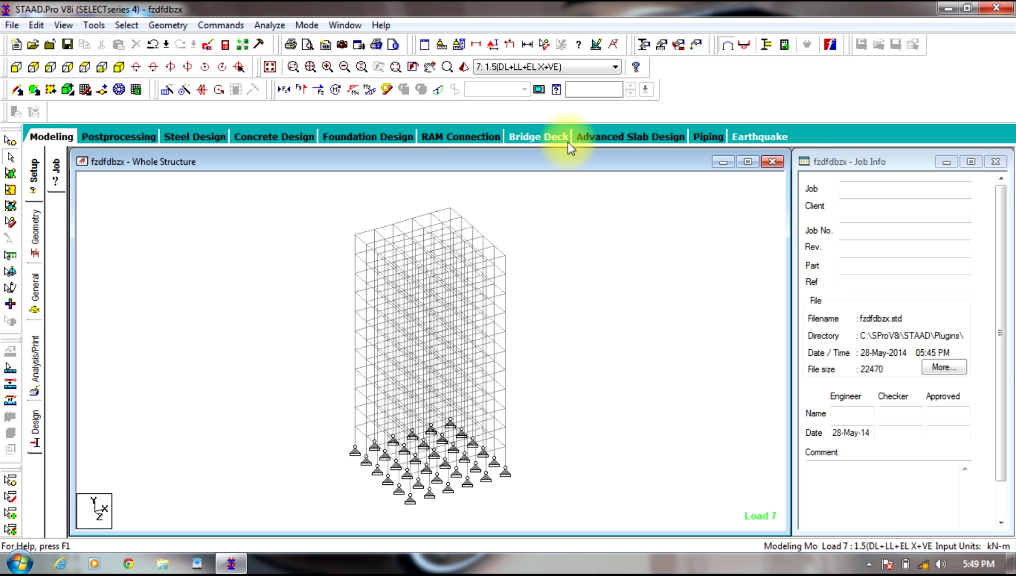
pyautogui.click(145, 135)
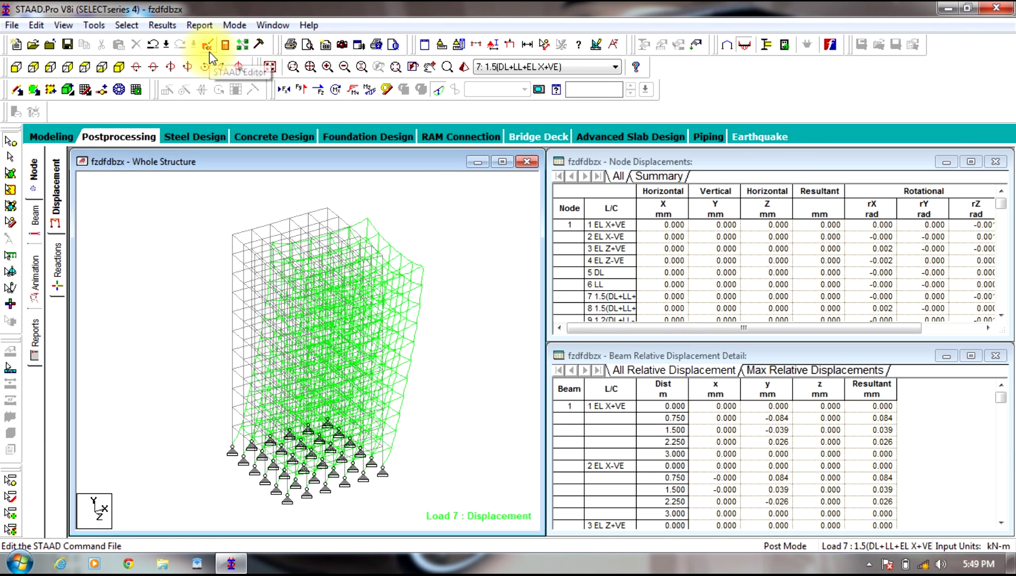
pyautogui.click(226, 45)
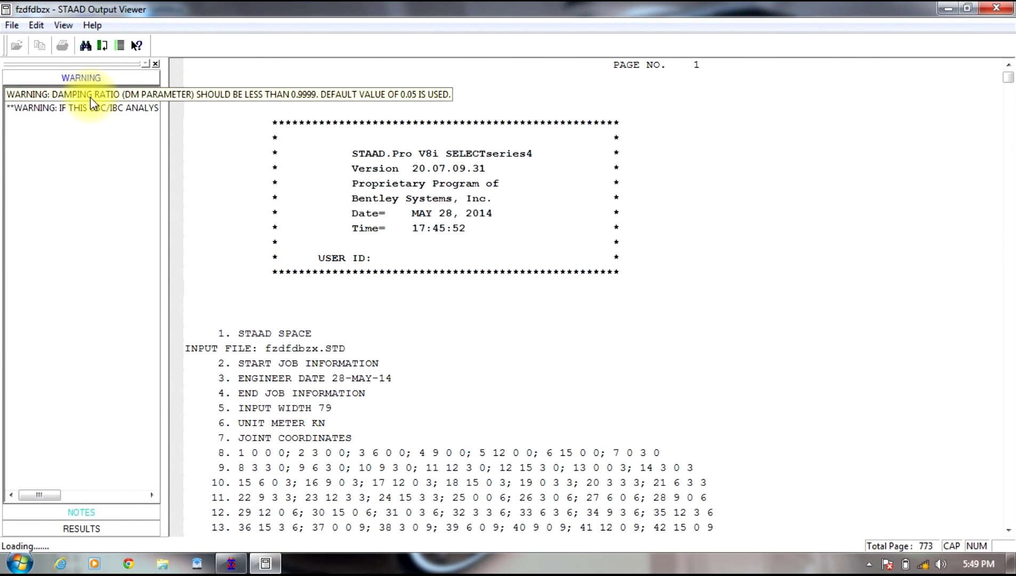
pyautogui.click(114, 111)
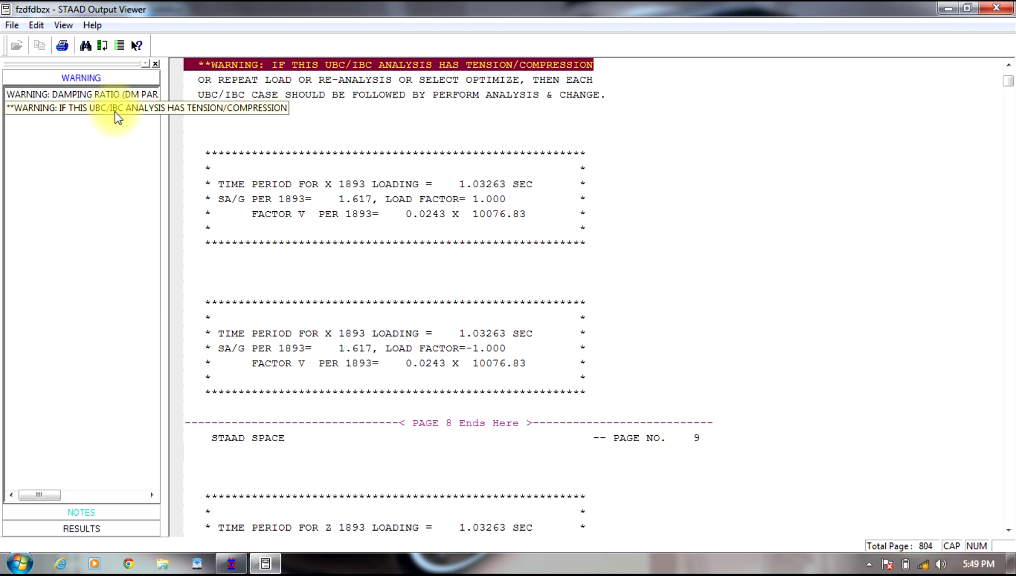
pyautogui.click(113, 96)
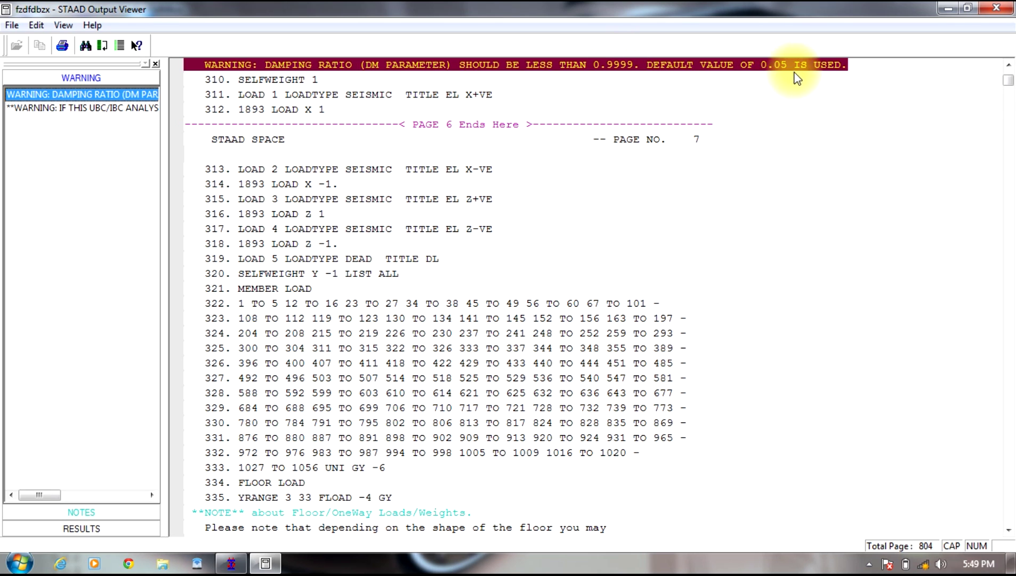
pyautogui.moveTo(1010, 82); pyautogui.dragTo(1008, 73)
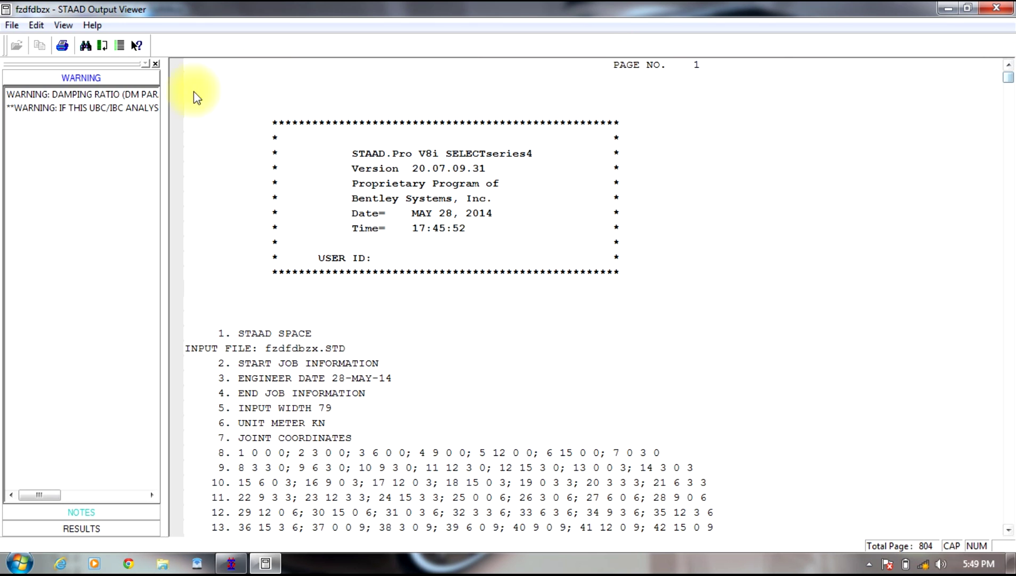
pyautogui.click(996, 8)
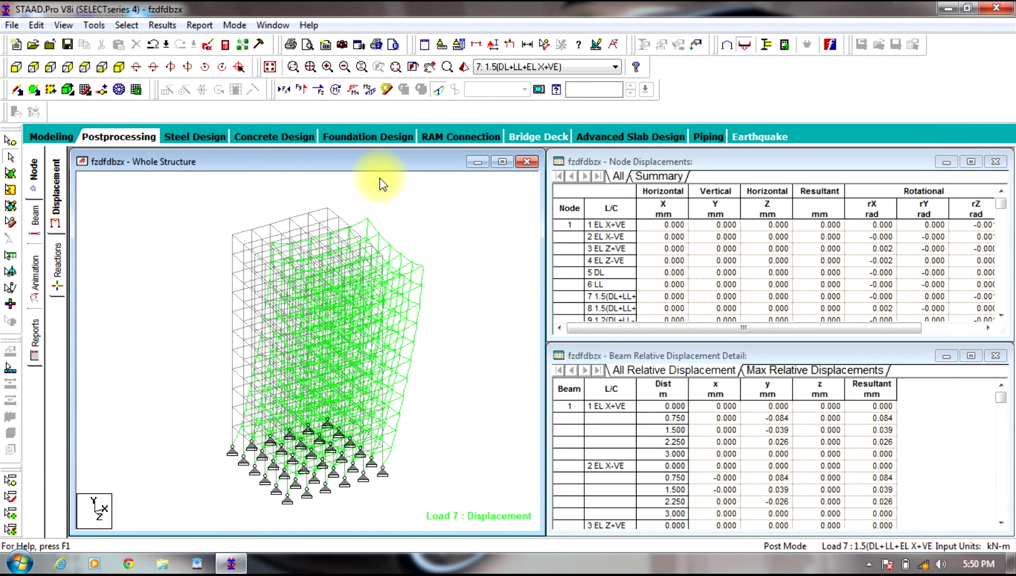
# Step: Review the support reactions, node displacements and beam forces of the whole structure
pyautogui.click(57, 261)
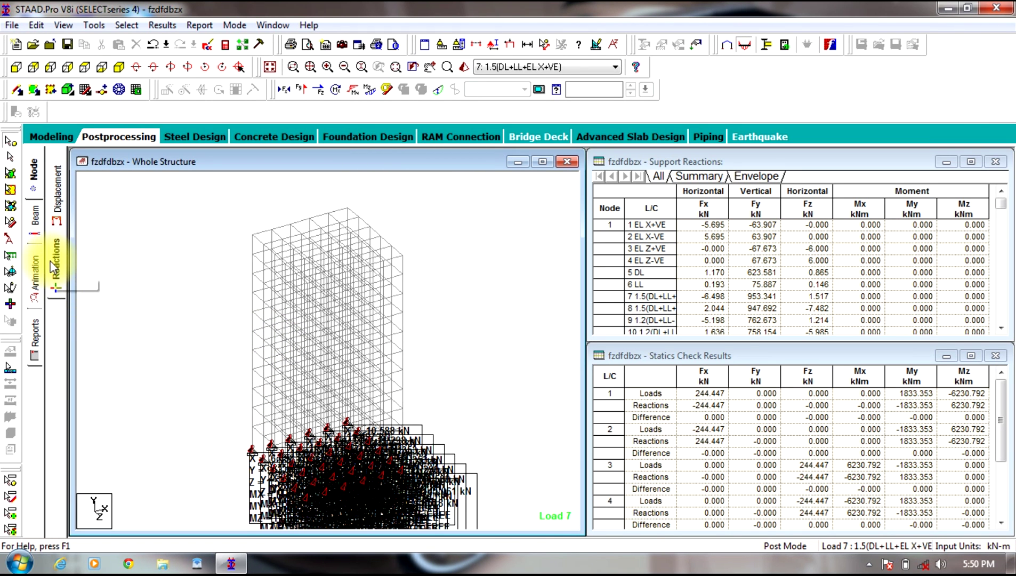
pyautogui.click(57, 198)
pyautogui.click(35, 213)
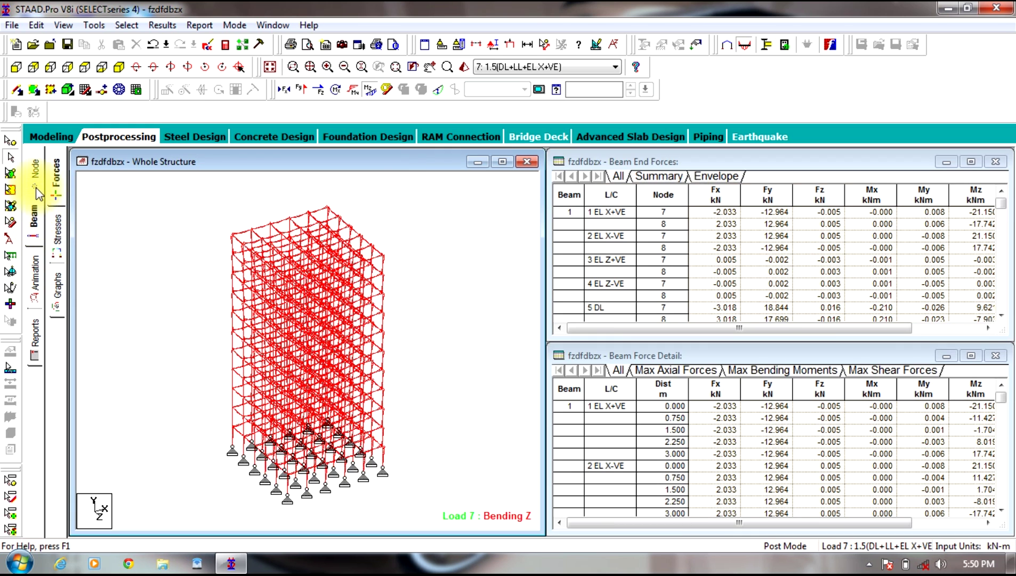
# Step: Inspect the 3D stress contour of outer column beam 582, dismissing the section plane settings, and return to modeling mode
pyautogui.click(57, 230)
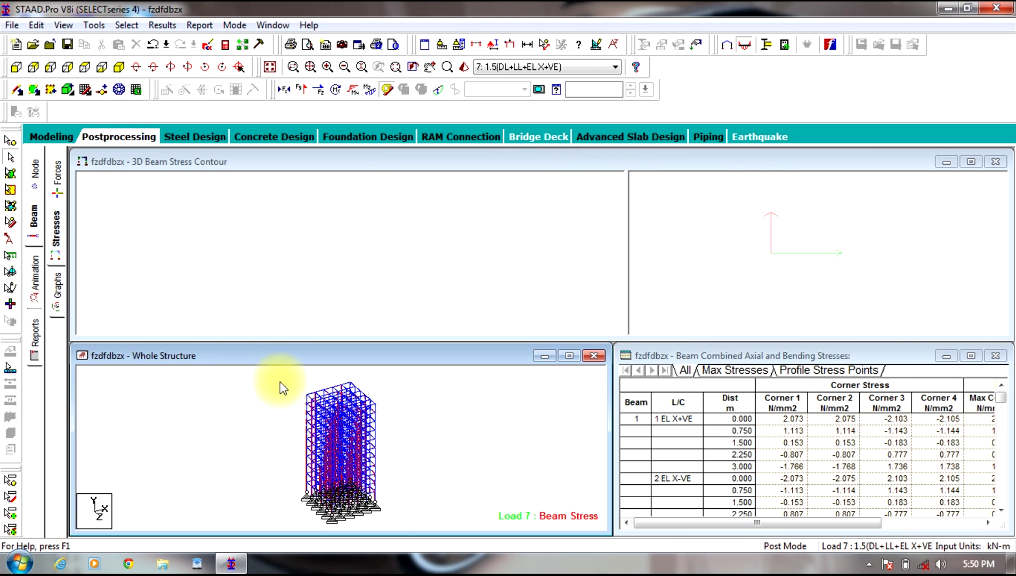
pyautogui.click(353, 424)
pyautogui.click(337, 391)
pyautogui.scroll(6, 326, 405)
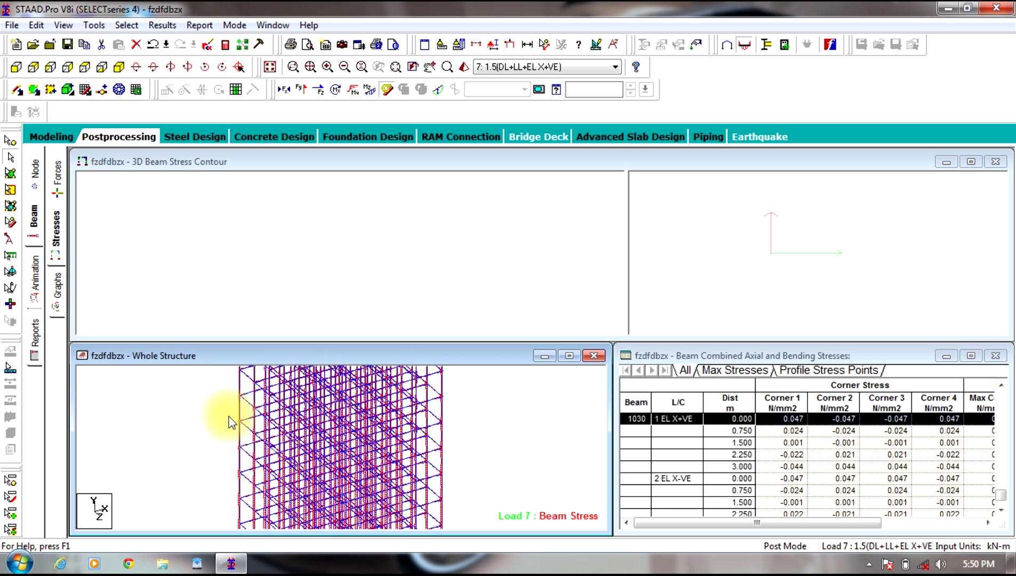
pyautogui.click(239, 414)
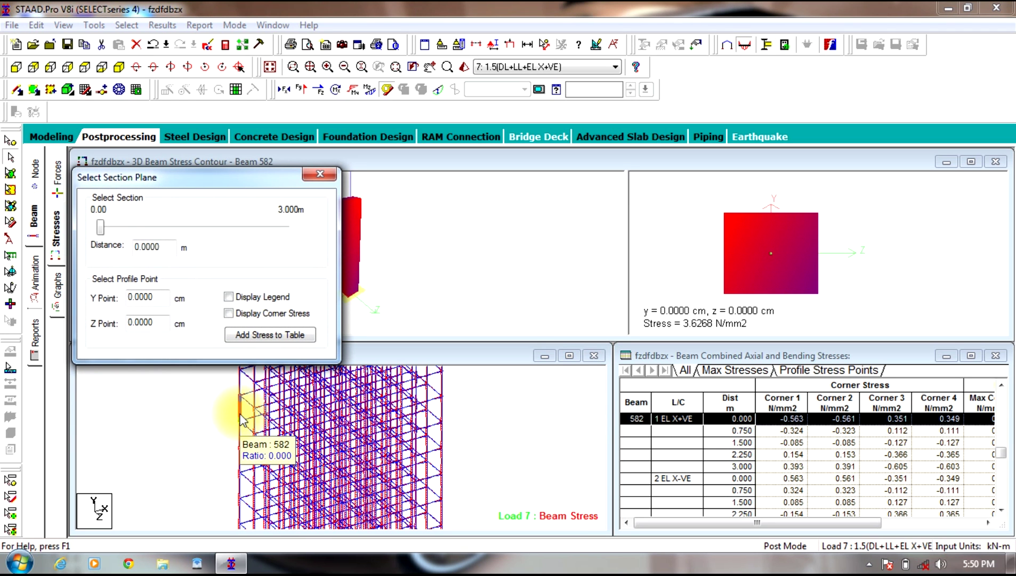
pyautogui.click(322, 175)
pyautogui.click(498, 218)
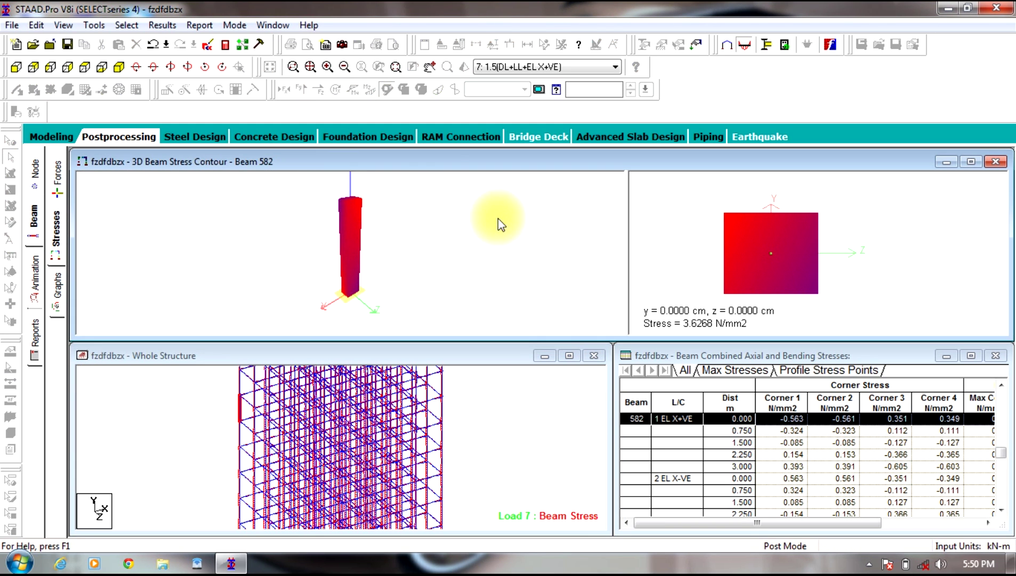
pyautogui.click(66, 137)
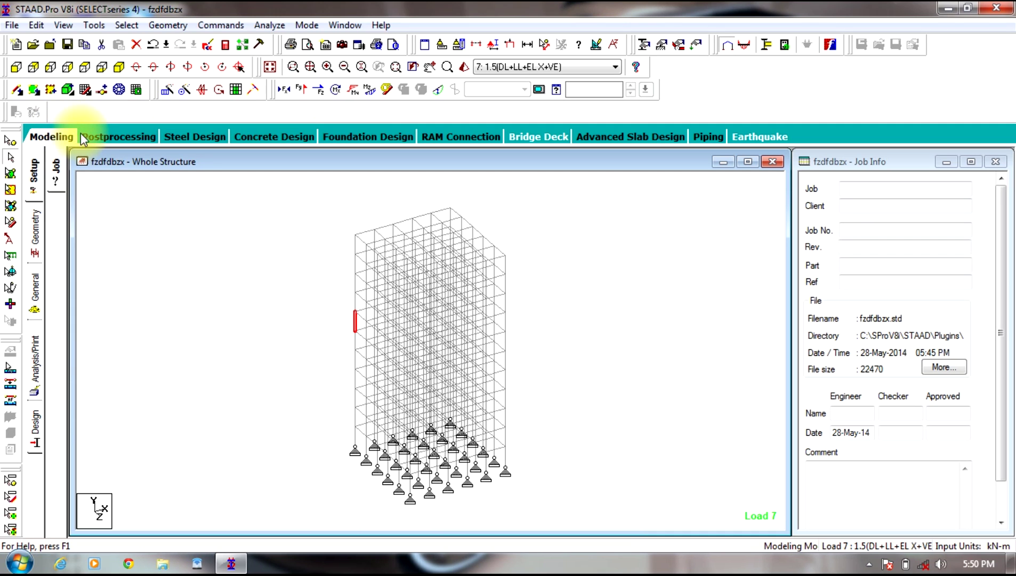